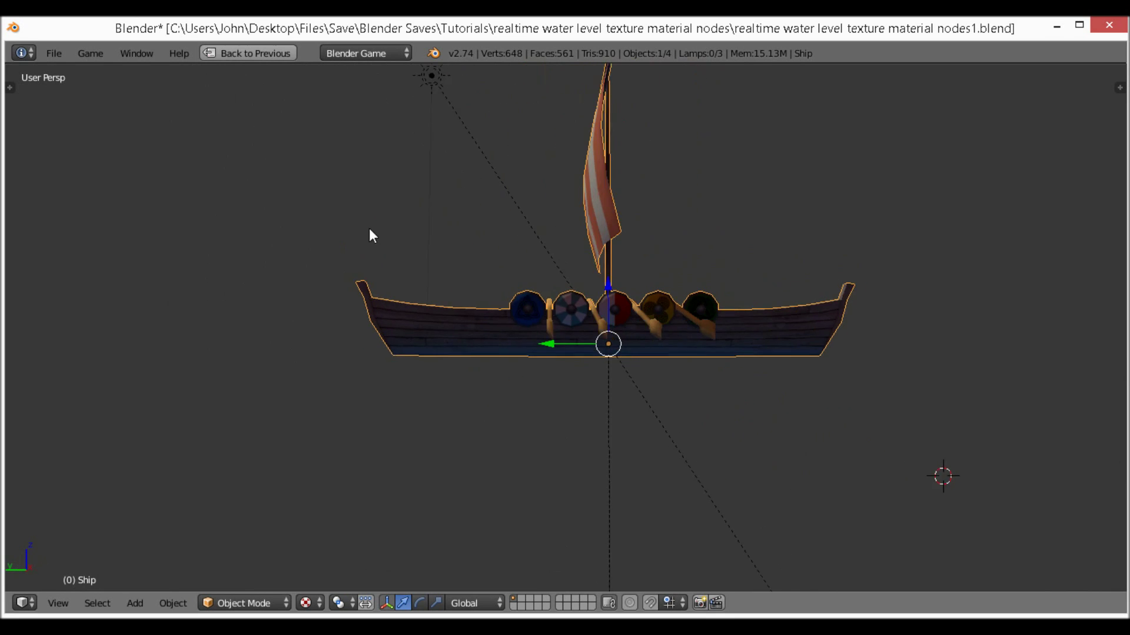
Try moving the ship downward and rotating it freely, and undo the change
key("g")
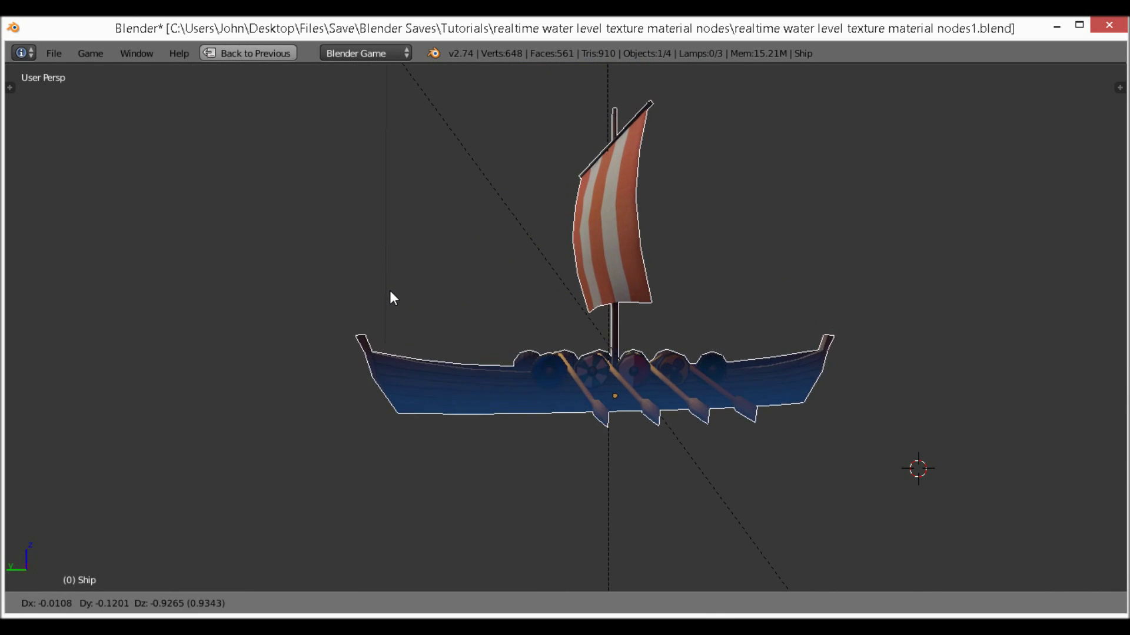
left_click(386, 350)
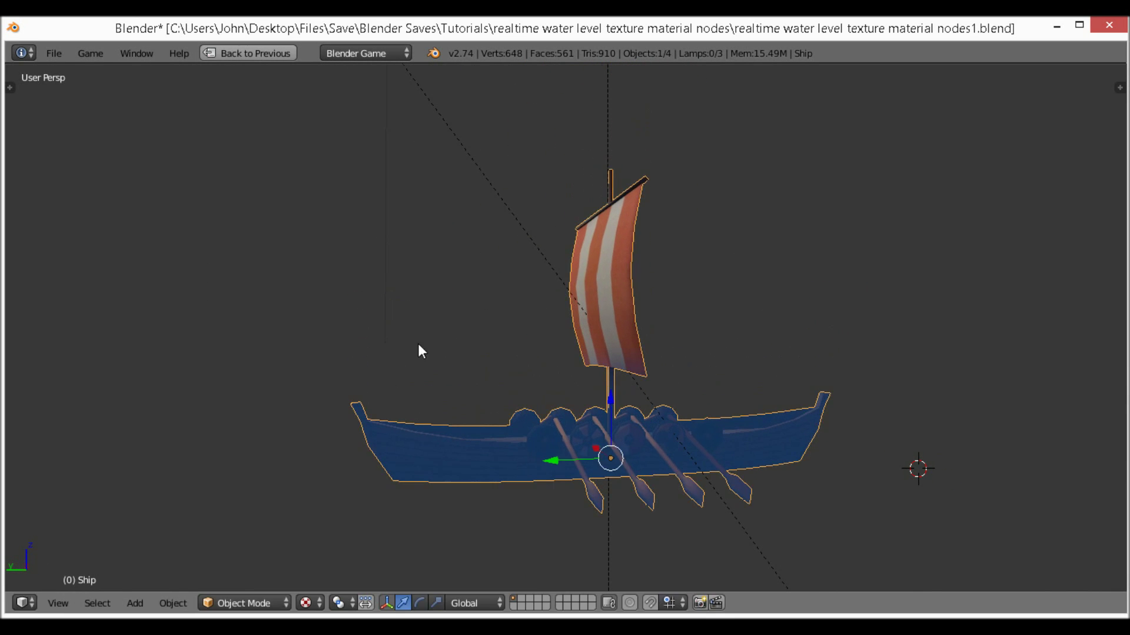
middle_click_drag(418, 344, 635, 345)
key("r")
key("r")
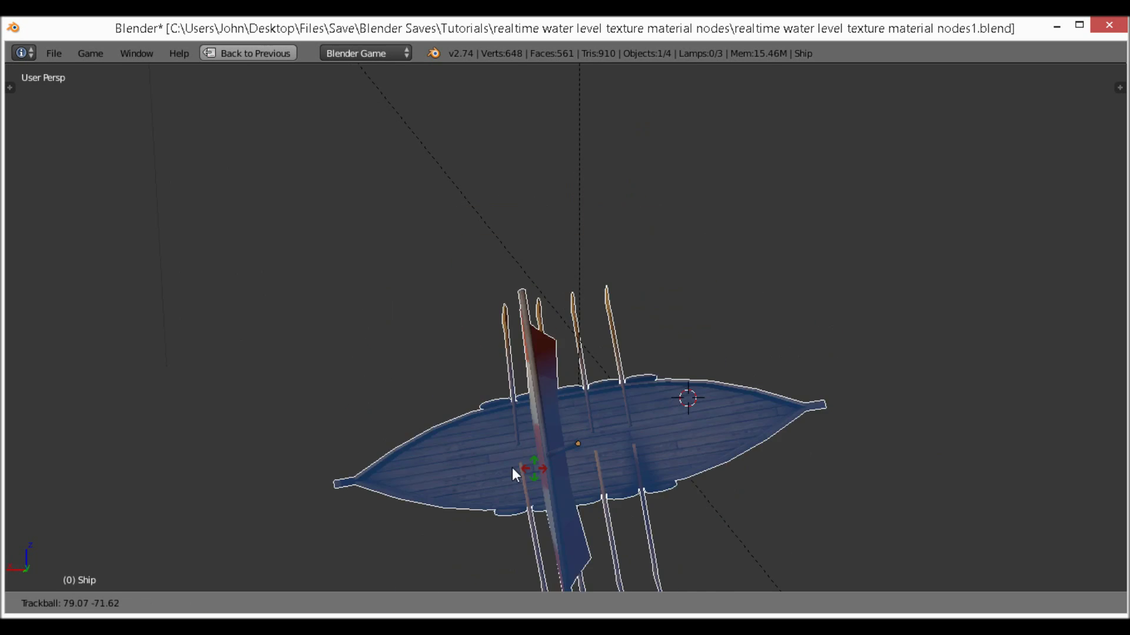
right_click(520, 344)
middle_click_drag(520, 447, 782, 464)
key("ctrl+z")
Rotate the ship about the global X axis and inspect the blue tint on its hull up close
key("r")
key("x")
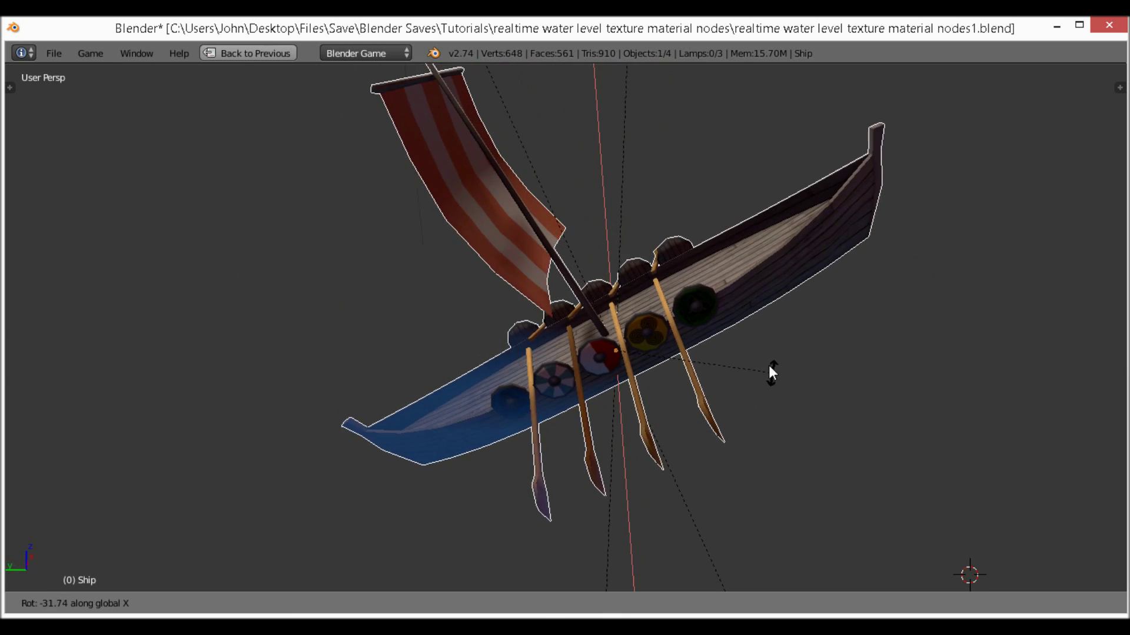
left_click(772, 381)
middle_click_drag(772, 380, 795, 330)
scroll(795, 331, "up", 8)
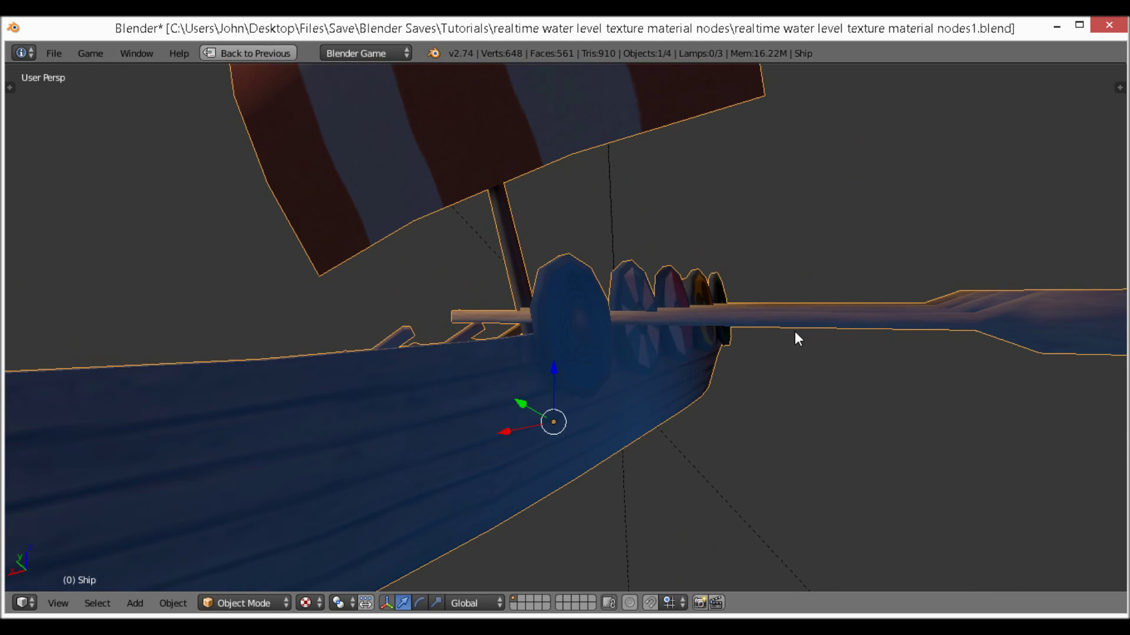
scroll(819, 347, "down", 10)
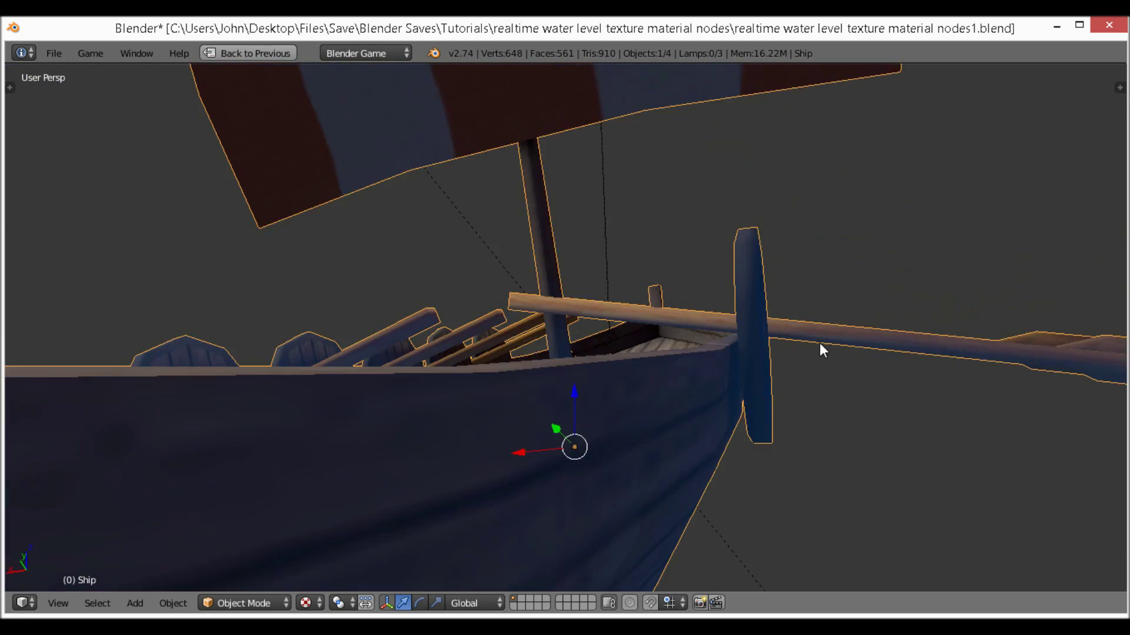
middle_click_drag(771, 393, 510, 433)
scroll(764, 340, "up", 8)
scroll(757, 347, "down", 8)
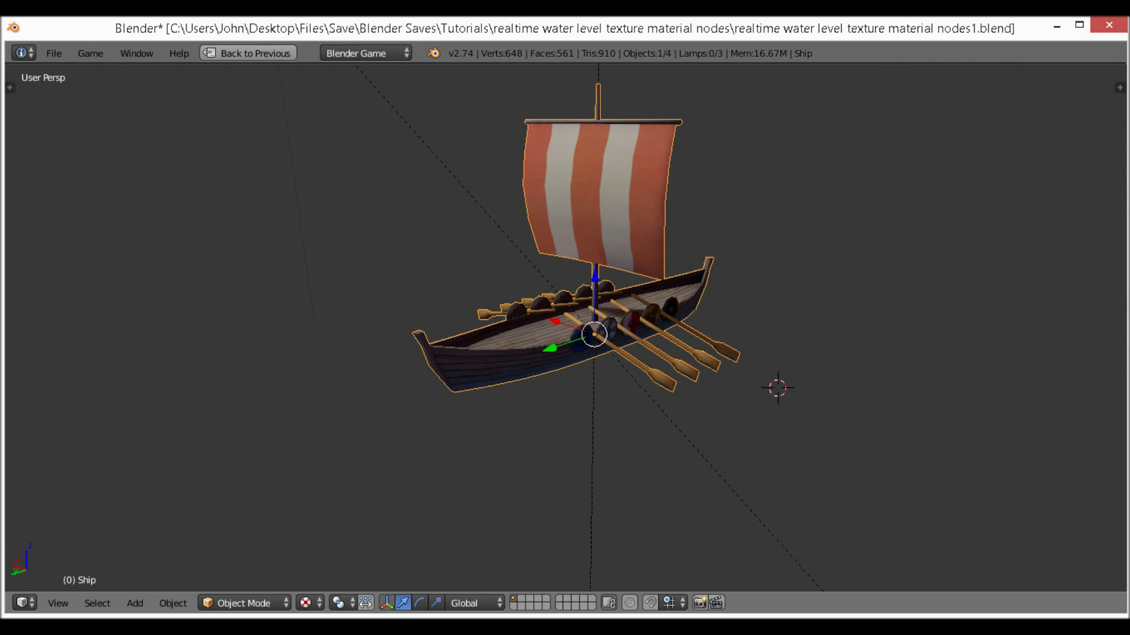
Switch to the browser and review the Lowpoly Viking Ship download page on Blend Swap
left_click(118, 626)
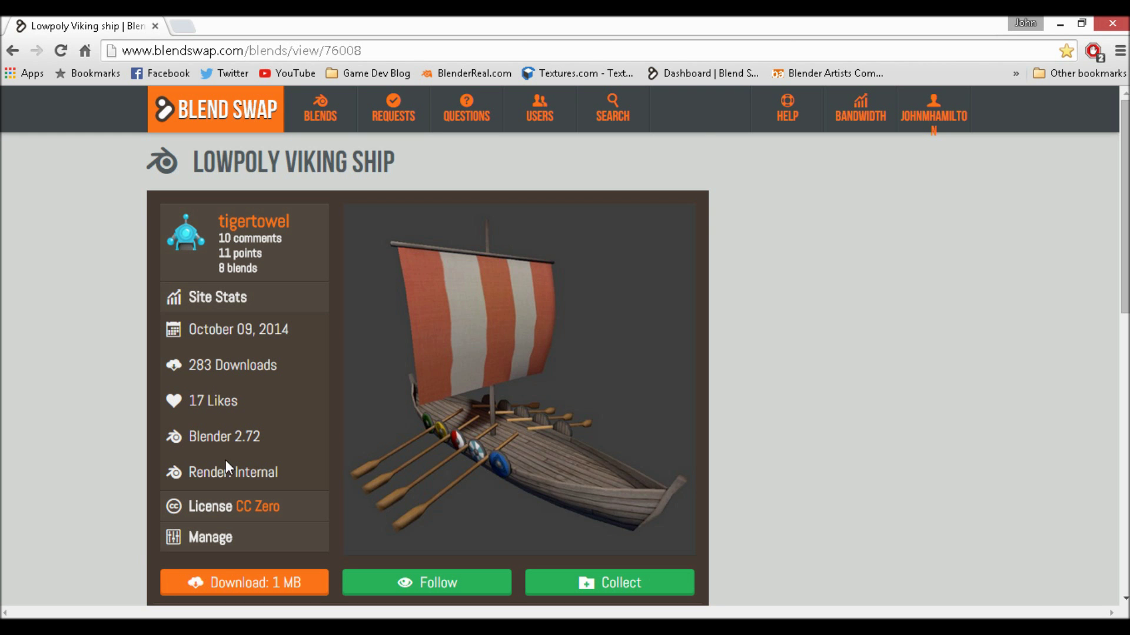
scroll(328, 378, "down", 2)
scroll(245, 390, "up", 2)
scroll(287, 422, "down", 2)
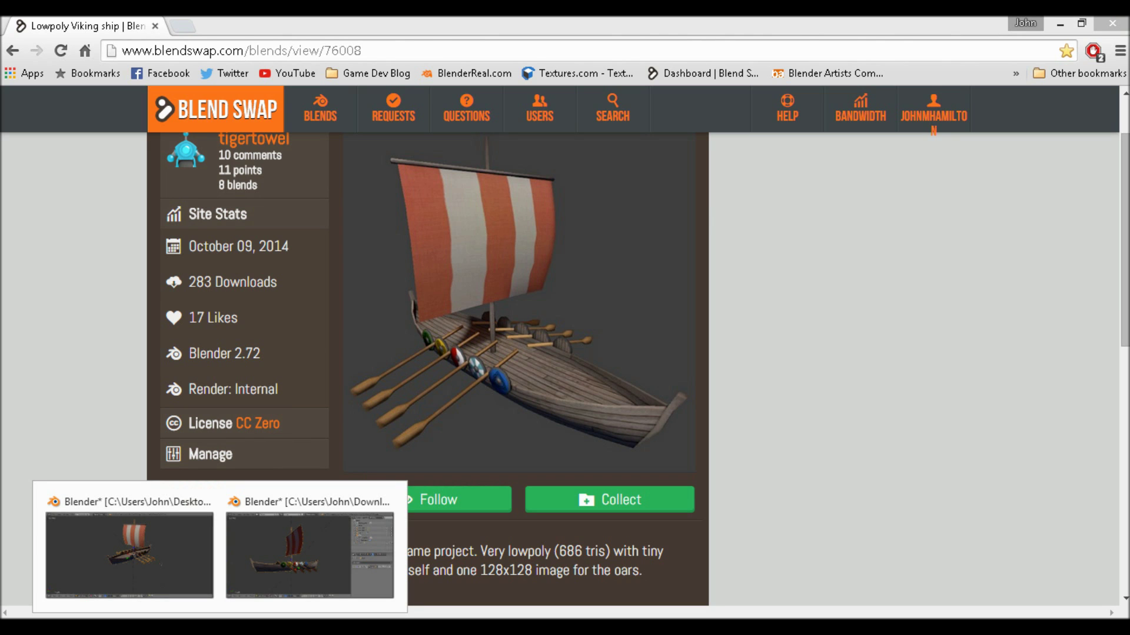
Switch to the Blender window with VikingShip.blend and bring the ship model into close view
left_click(298, 560)
middle_click_drag(496, 350, 432, 360)
middle_click_drag(489, 446, 393, 534)
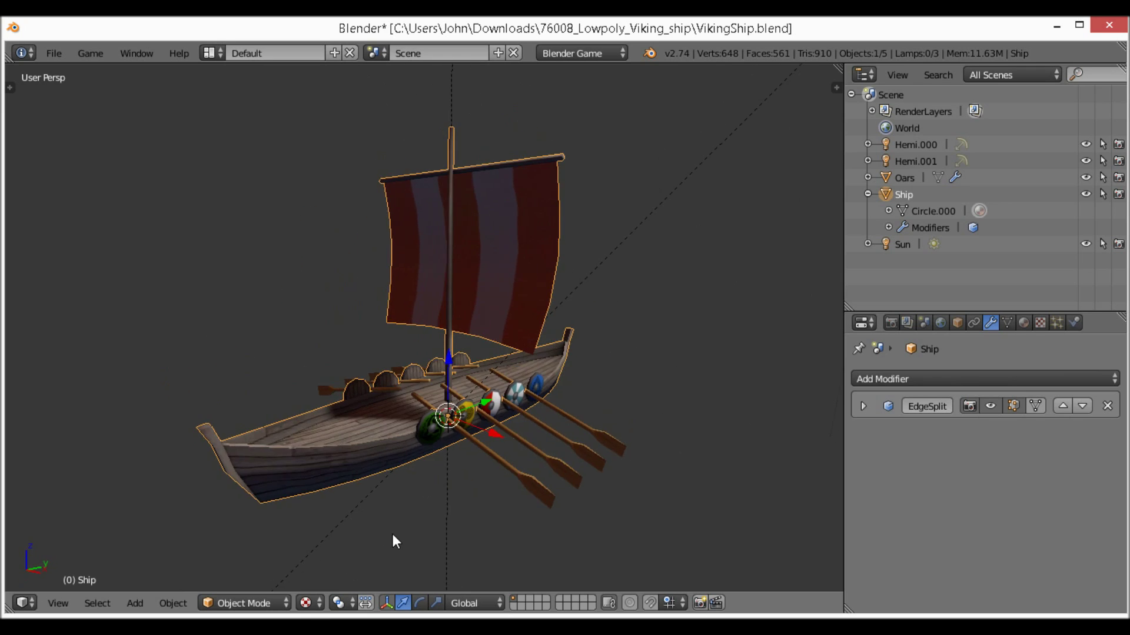
key("KP_Decimal")
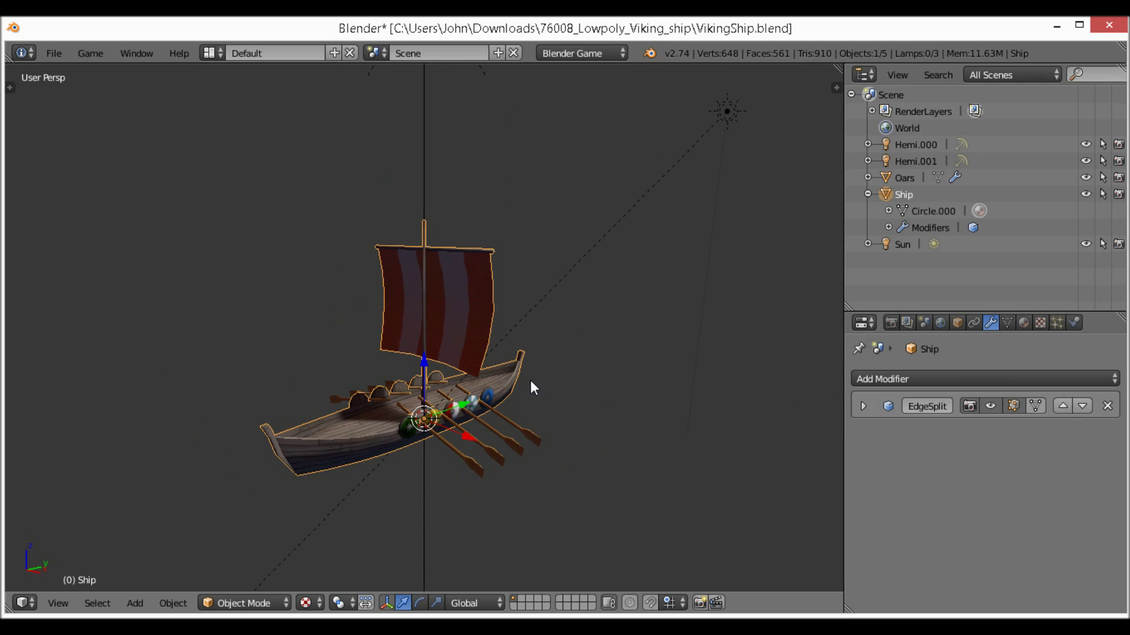
scroll(529, 381, "up", 2)
Apply the Array and Mirror modifiers on the Oars object
right_click(518, 516)
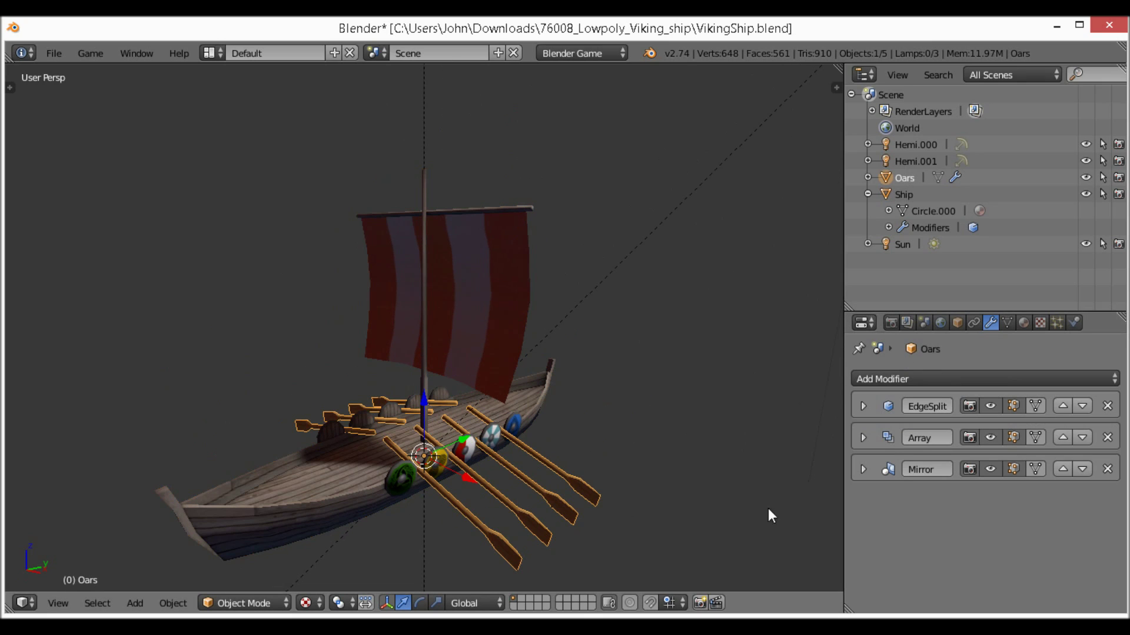
left_click(863, 438)
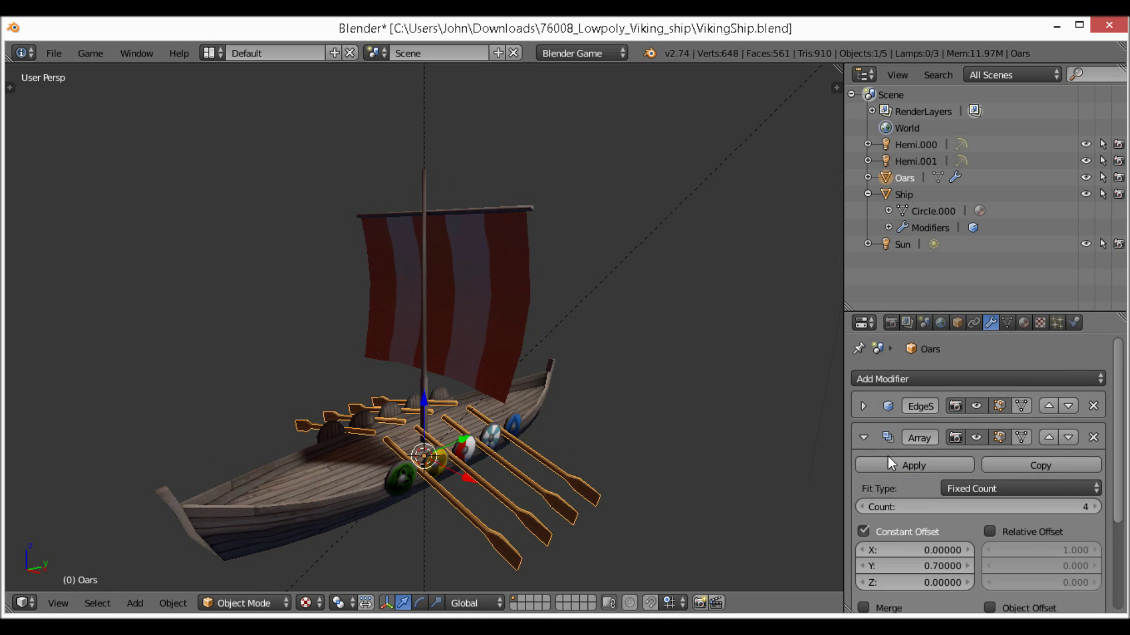
left_click(891, 463)
left_click(863, 437)
left_click(887, 465)
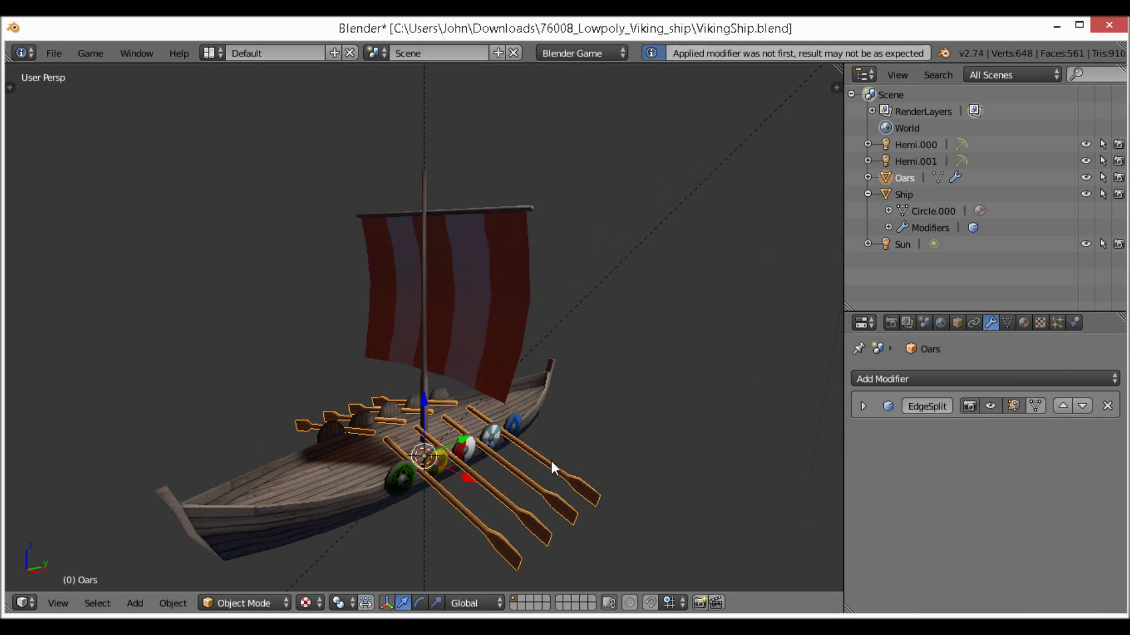
Add a second material slot to the Ship object with a new material named Ship 2
scroll(594, 410, "up", 3)
middle_click_drag(613, 449, 271, 435)
right_click(270, 434)
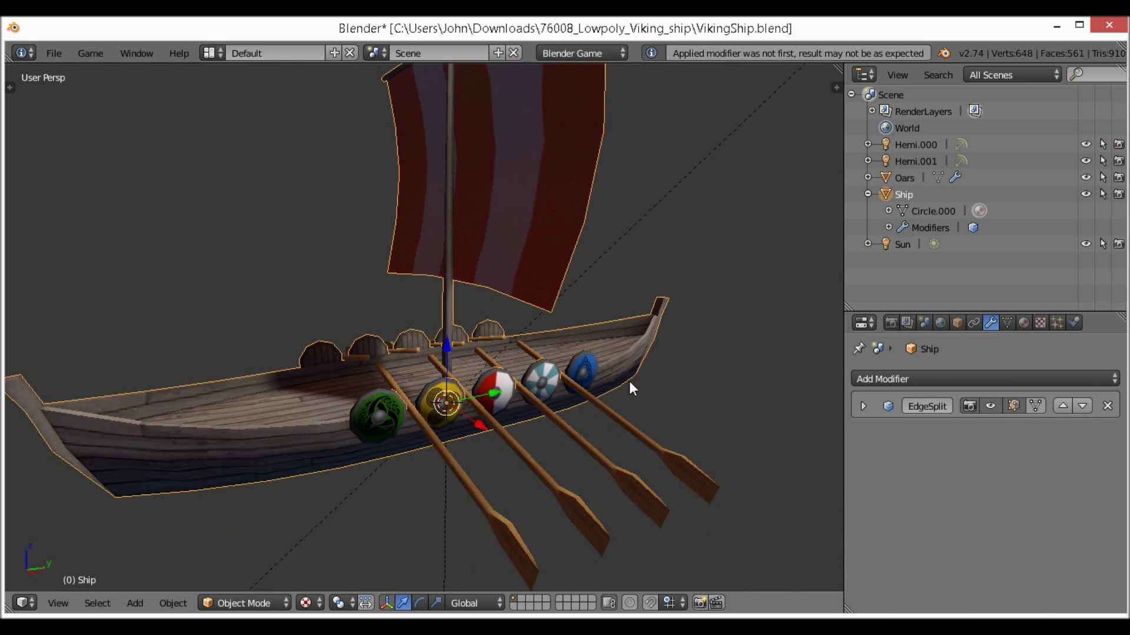
right_click(663, 504)
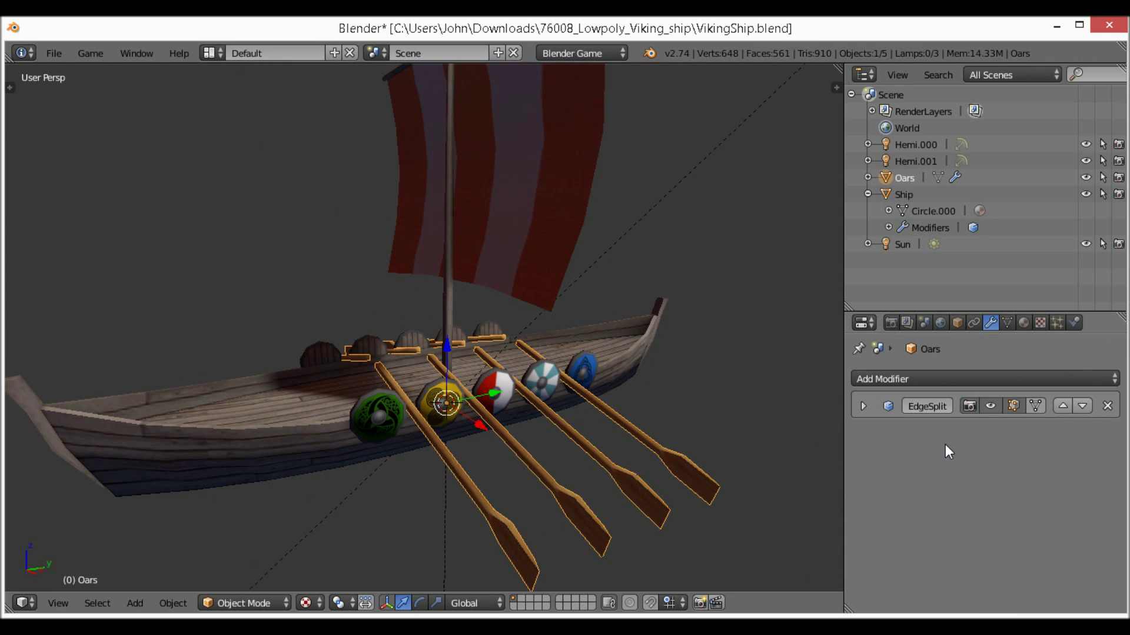
right_click(270, 429)
left_click(1023, 324)
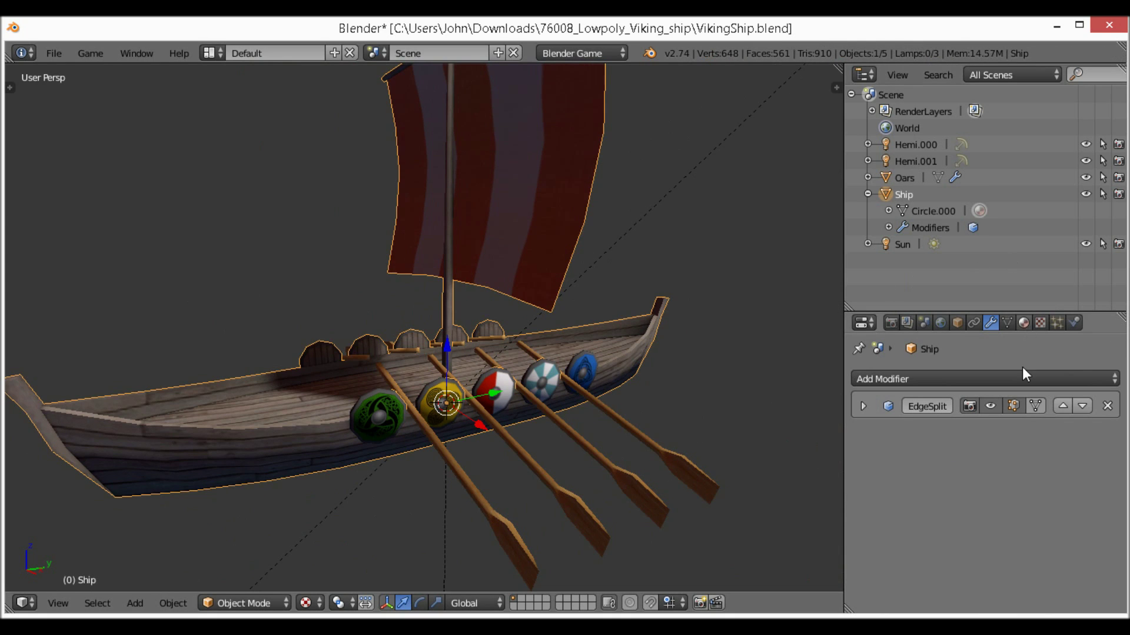
left_click(1097, 379)
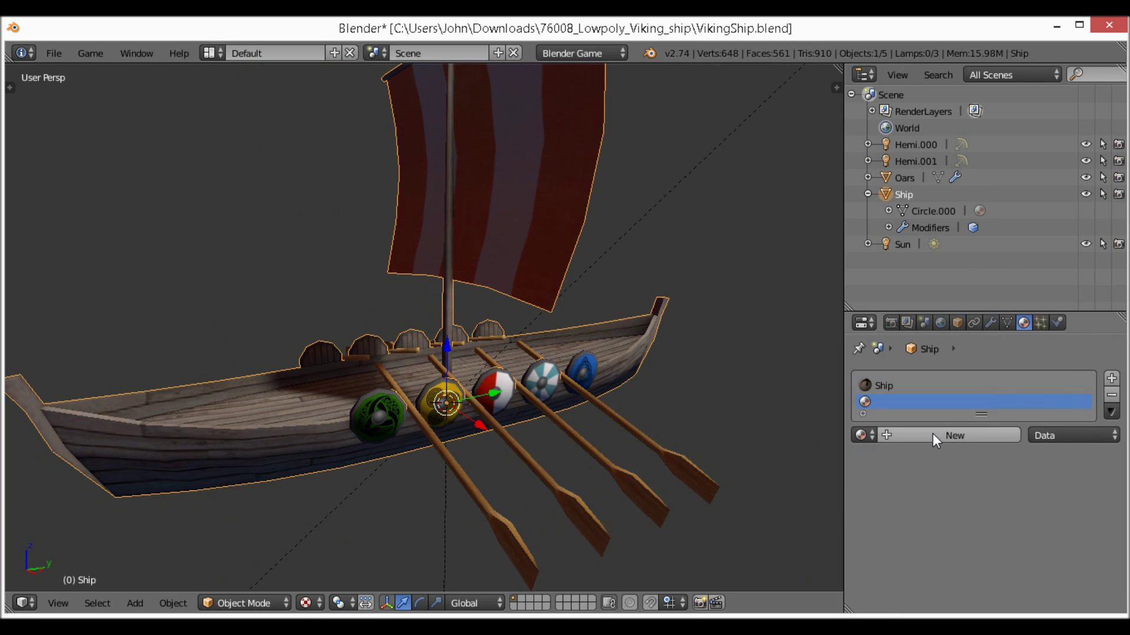
left_click(941, 435)
scroll(938, 494, "down", 5)
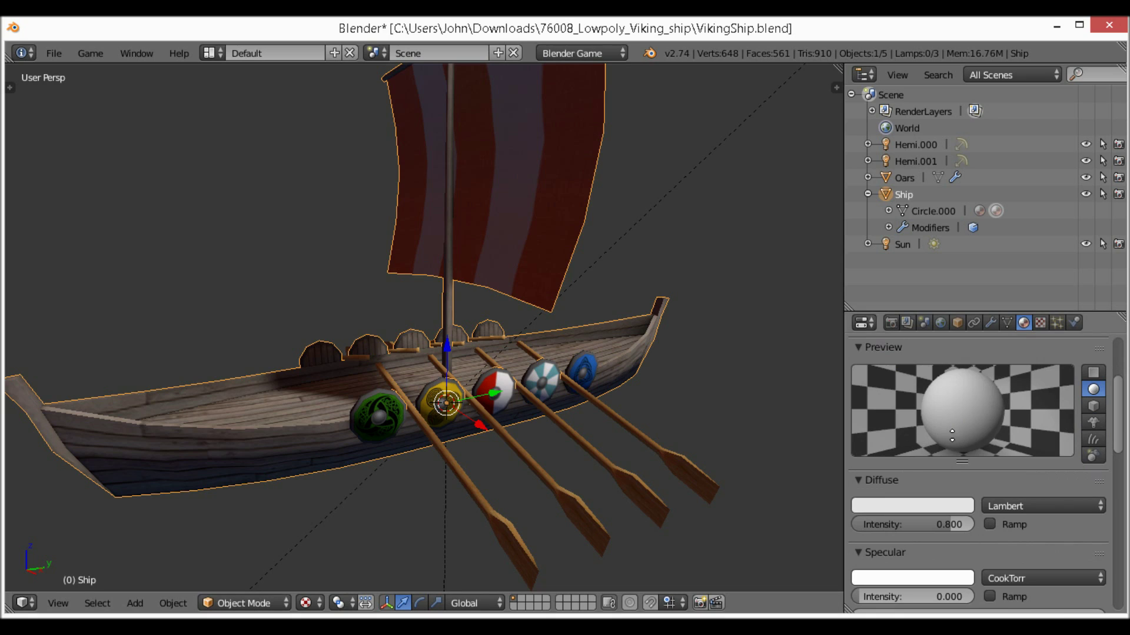
scroll(965, 467, "up", 5)
left_click(918, 409)
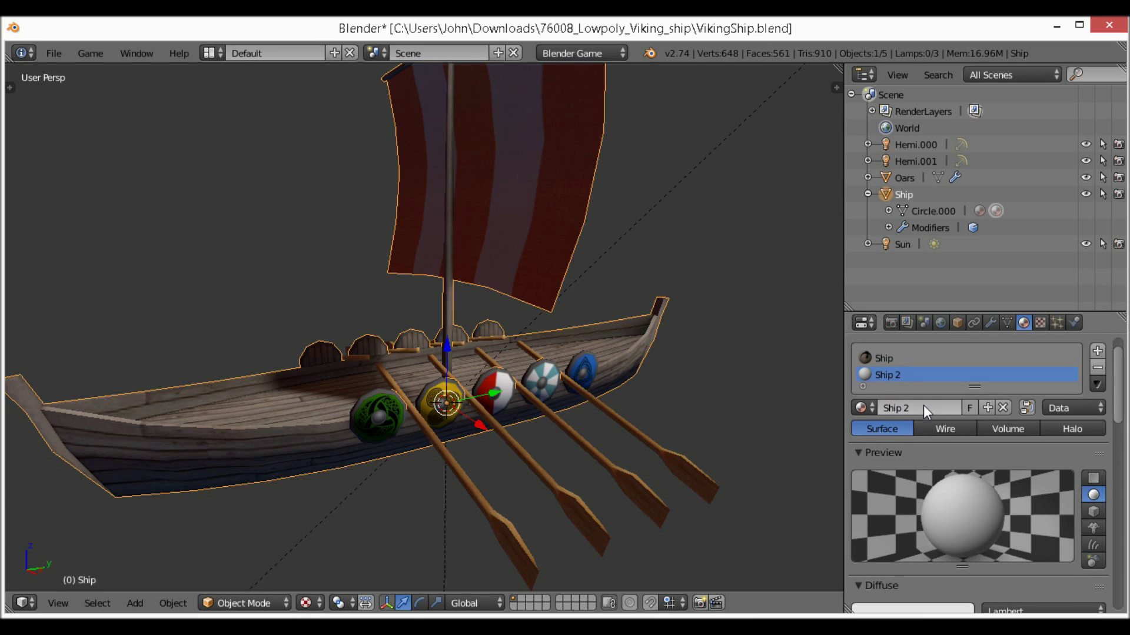
Enable shader nodes for the Ship 2 material
left_click(1027, 407)
scroll(1026, 582, "down", 8)
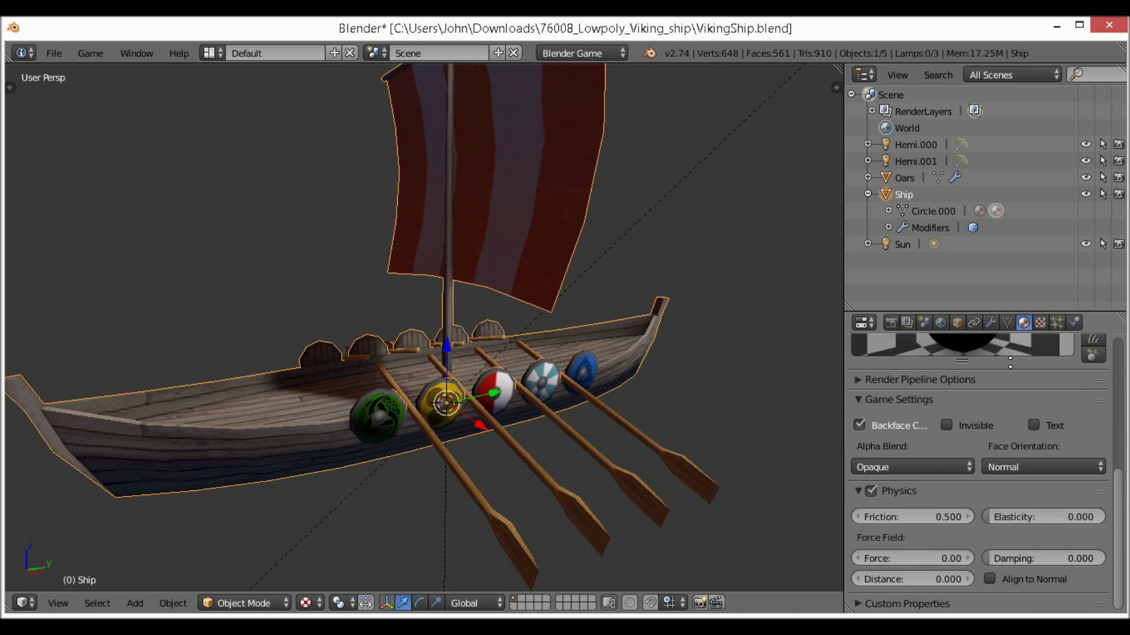
scroll(941, 452, "up", 6)
scroll(958, 495, "up", 3)
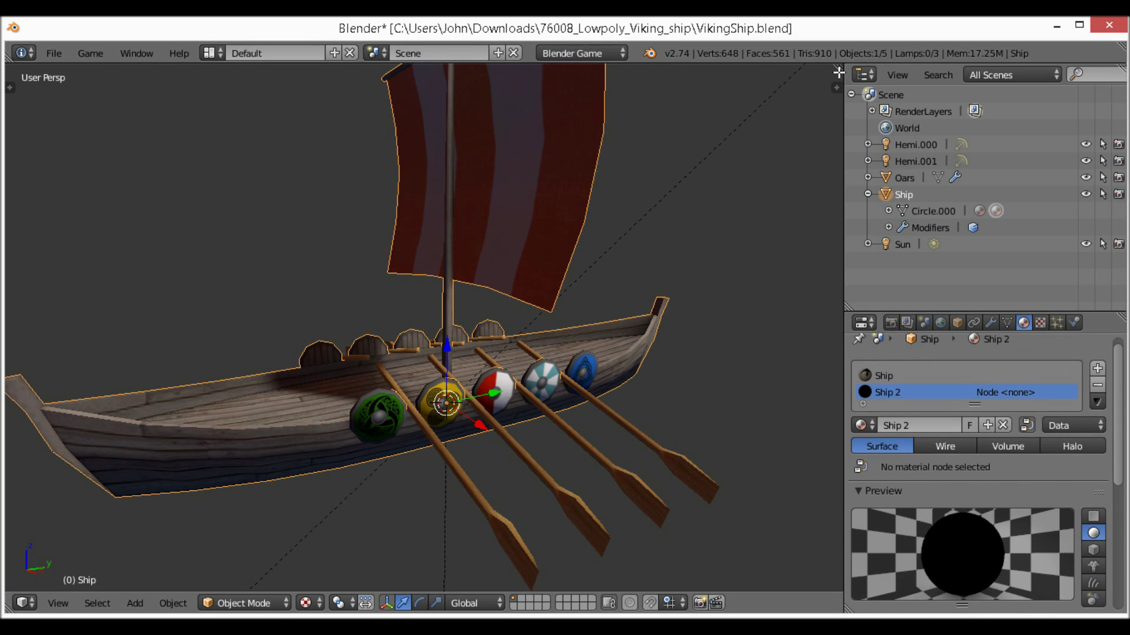
Split the 3D view vertically and turn the new area into a Node Editor without its properties sidebar
left_click_drag(839, 70, 383, 242)
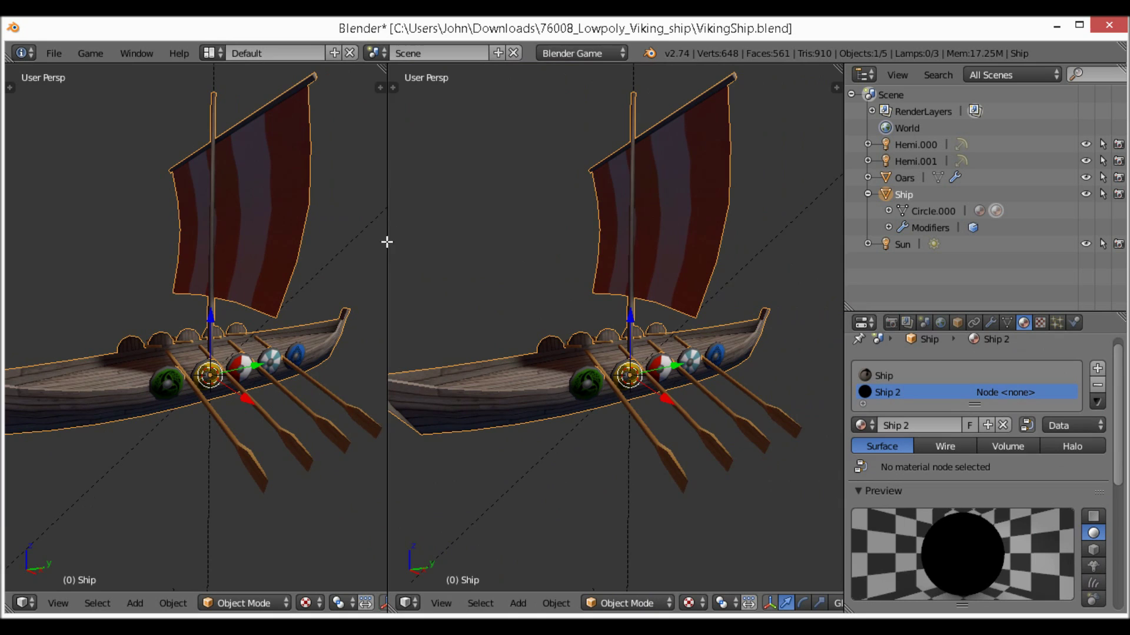
left_click(415, 601)
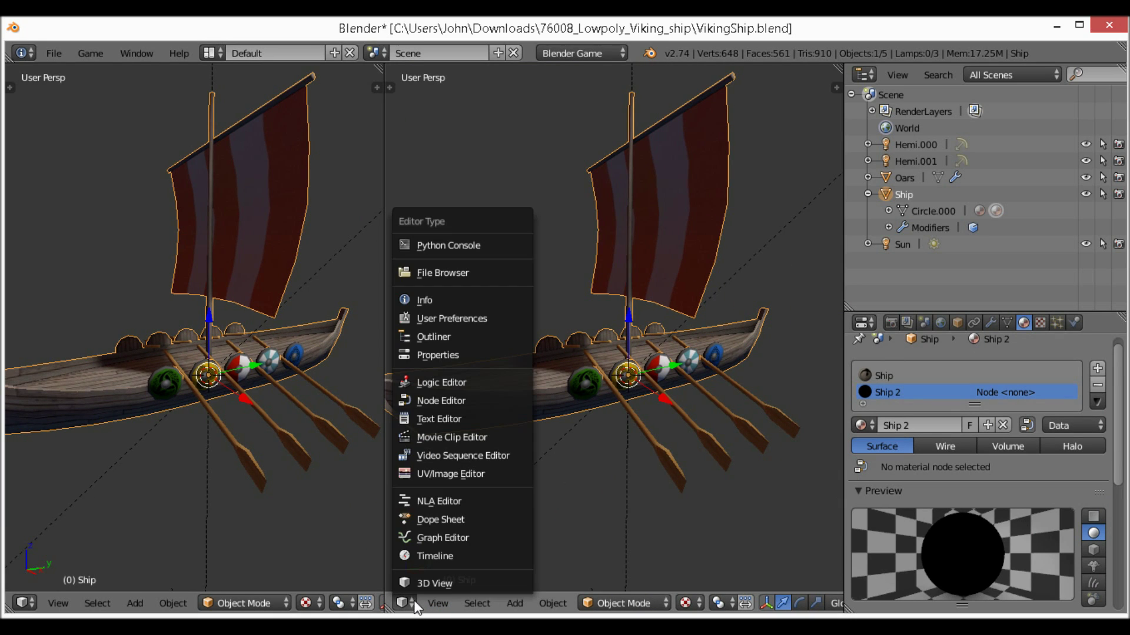
left_click(443, 390)
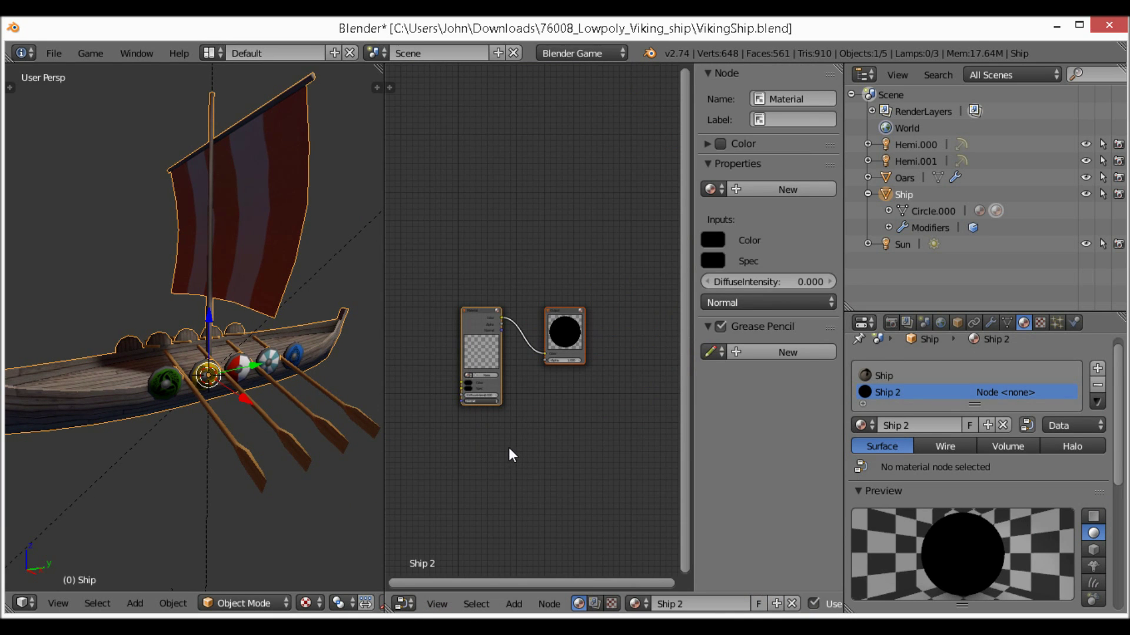
key("n")
Set the Material node in the Ship 2 node tree to use the existing Ship material
scroll(634, 339, "up", 4)
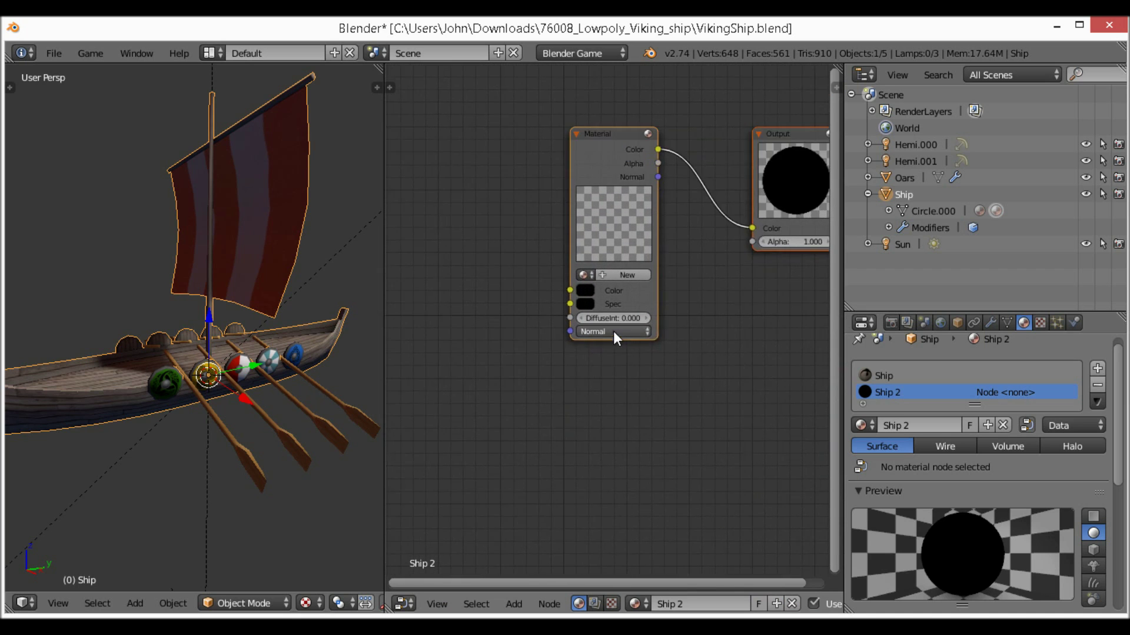
scroll(613, 331, "up", 1)
middle_click_drag(639, 306, 543, 303)
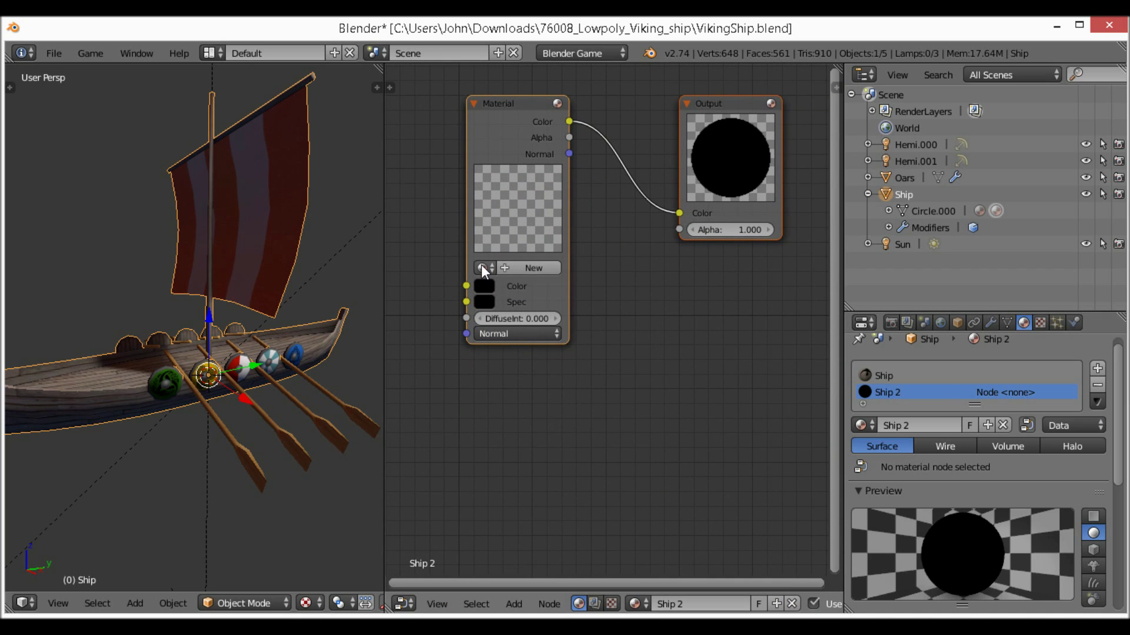
left_click(482, 268)
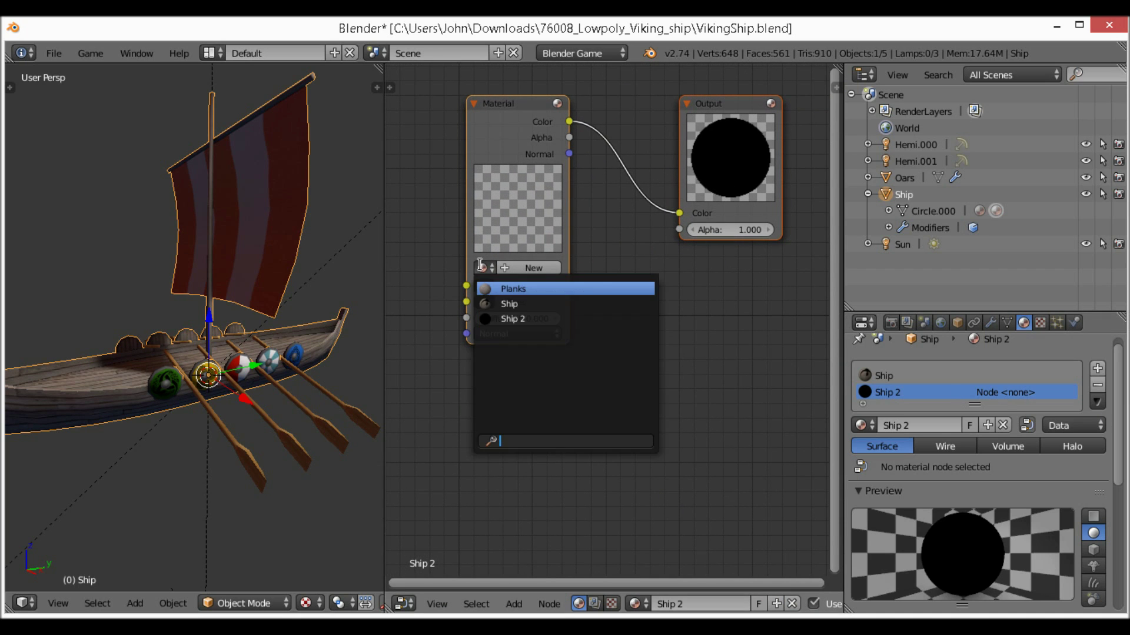
left_click(528, 303)
Assign the Ship 2 material to all faces of the ship mesh and return to Object Mode
middle_click_drag(782, 295, 706, 311)
key("Tab")
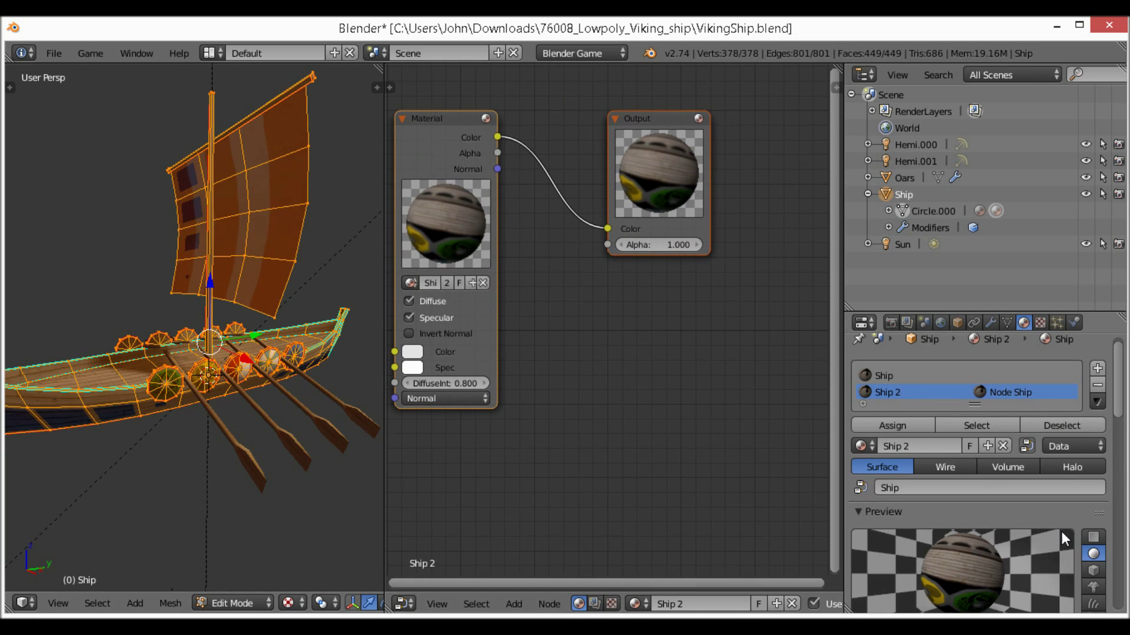
left_click(889, 426)
key("Tab")
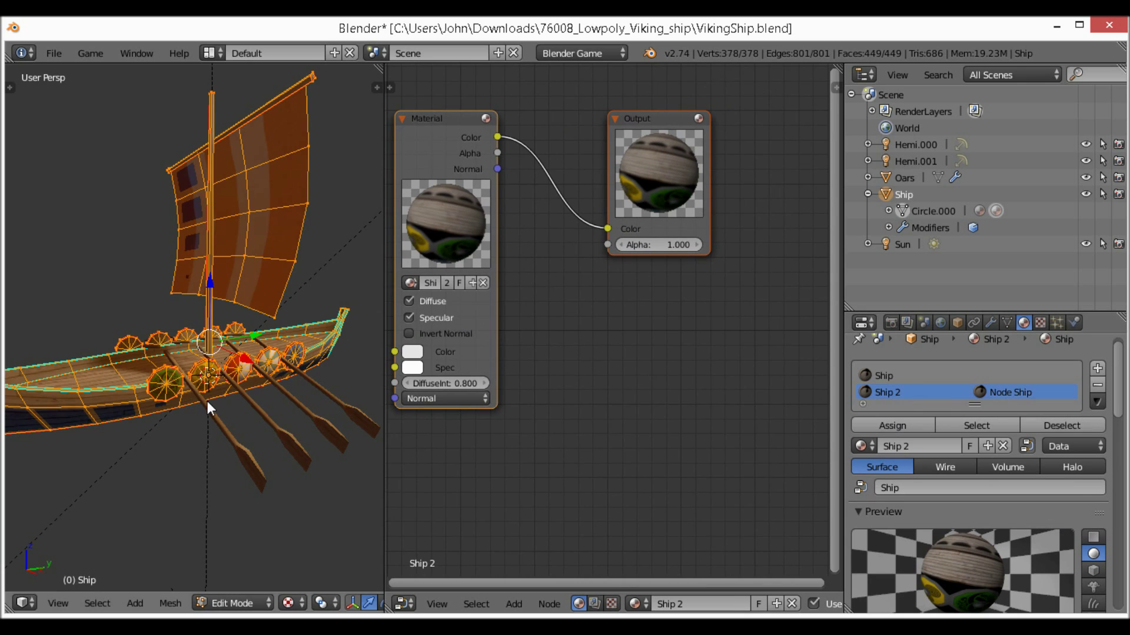
Widen the Node Editor area and spread the Material and Output nodes apart to make room between them
middle_click_drag(532, 266, 701, 338)
scroll(700, 338, "down", 3)
middle_click_drag(604, 285, 557, 271)
left_click_drag(558, 271, 447, 189)
middle_click_drag(447, 189, 539, 220)
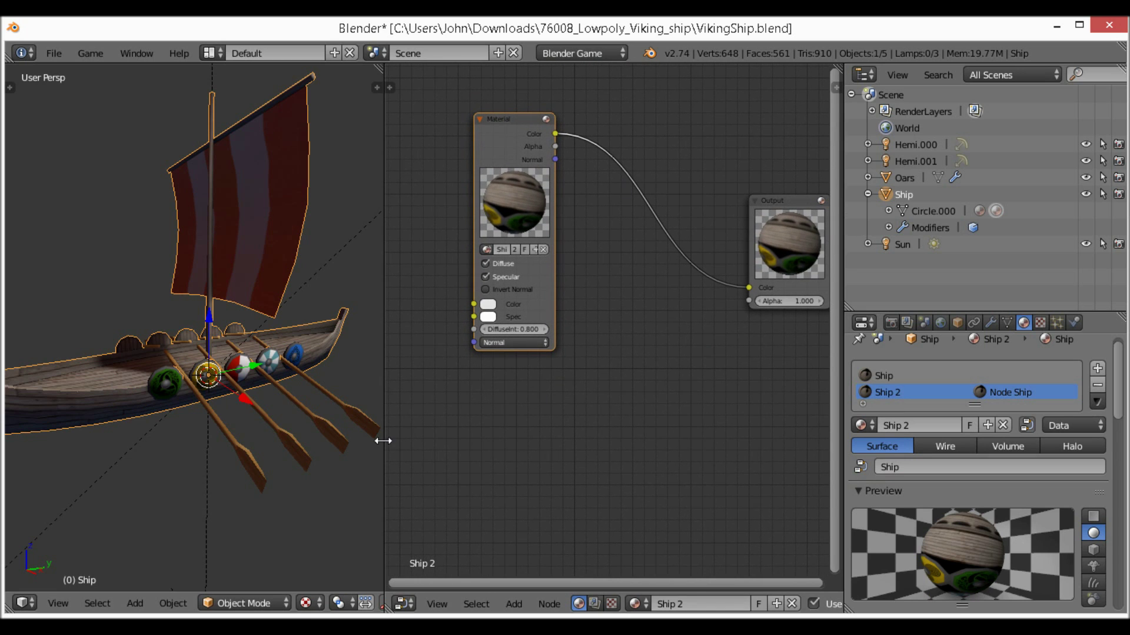
left_click_drag(382, 442, 259, 446)
left_click_drag(412, 174, 351, 109)
Add a Geometry input node and place it just below the Material node
middle_click_drag(514, 260, 570, 210)
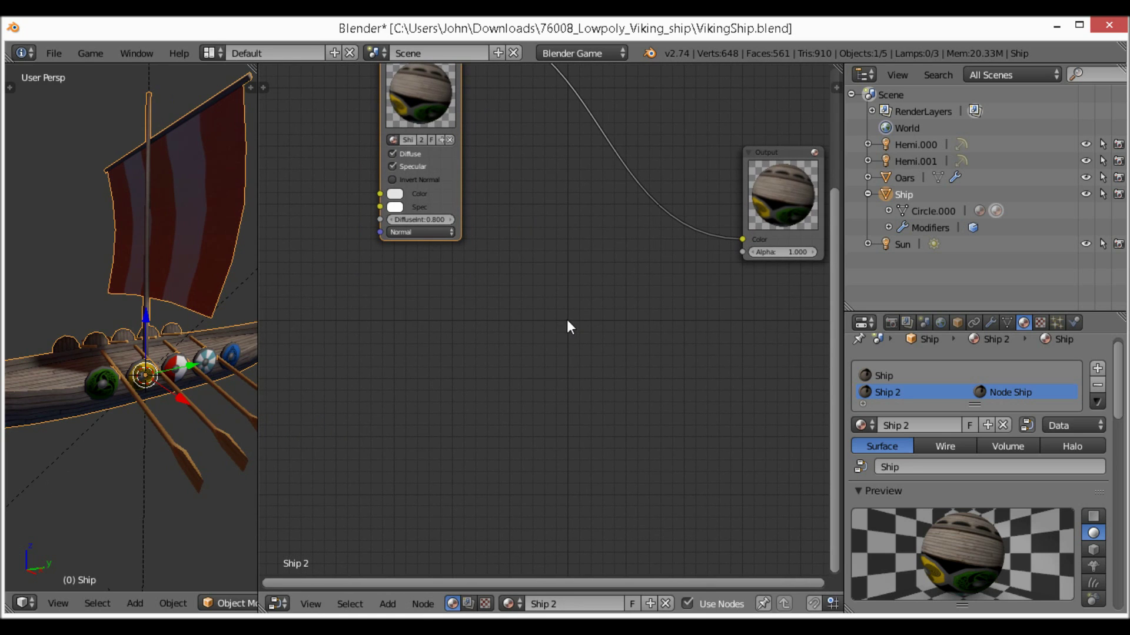
key("shift+a")
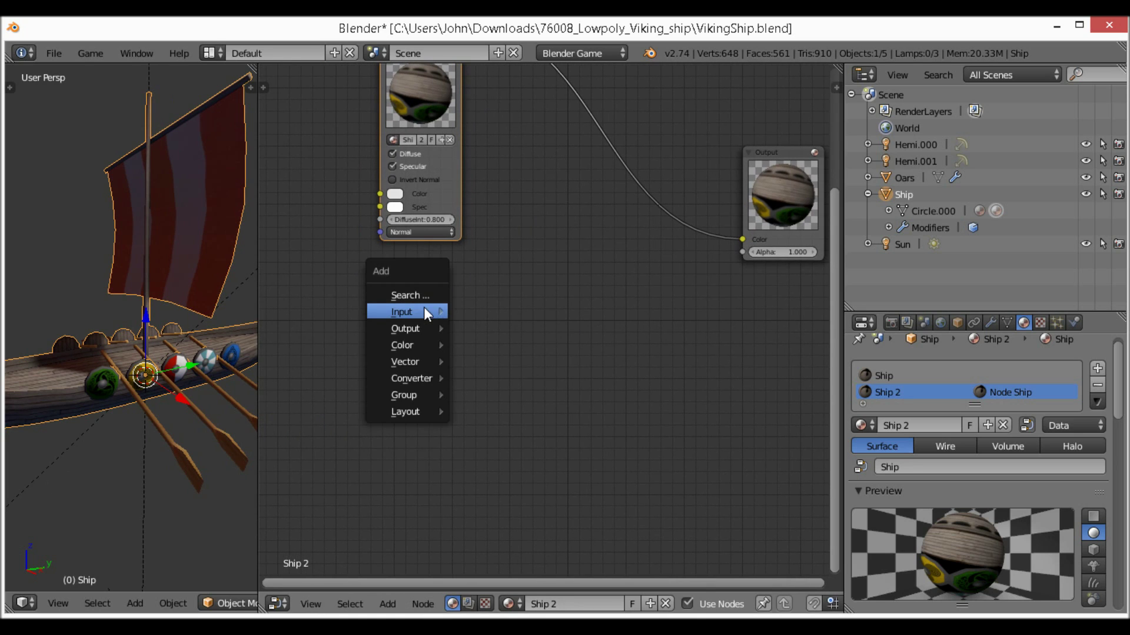
mouse_move(449, 313)
left_click(509, 421)
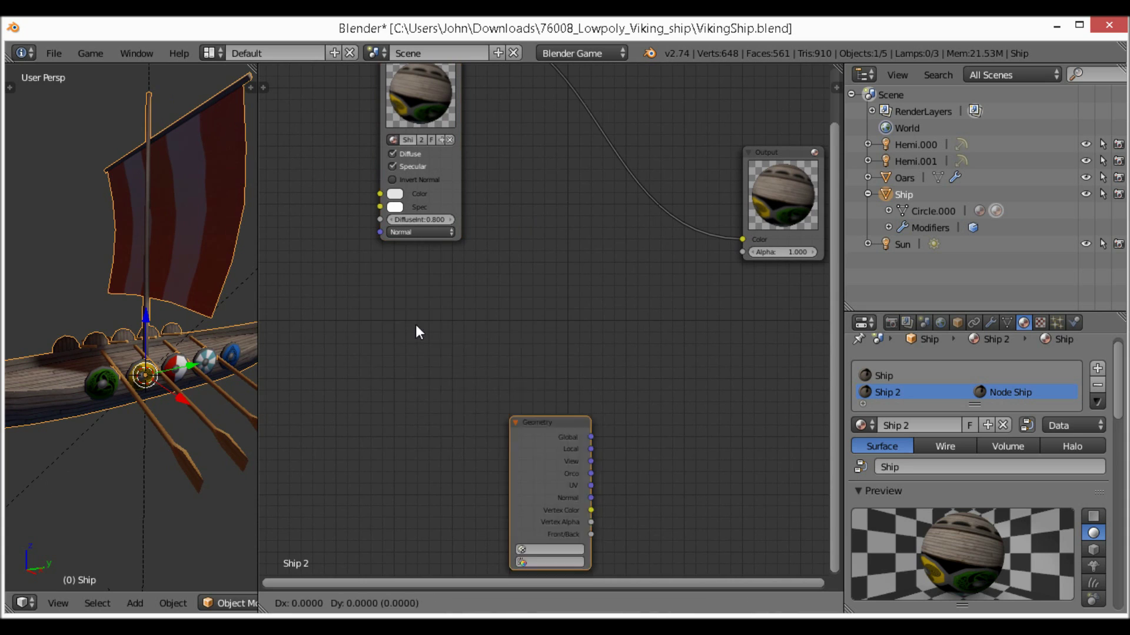
left_click(367, 265)
scroll(489, 349, "up", 1)
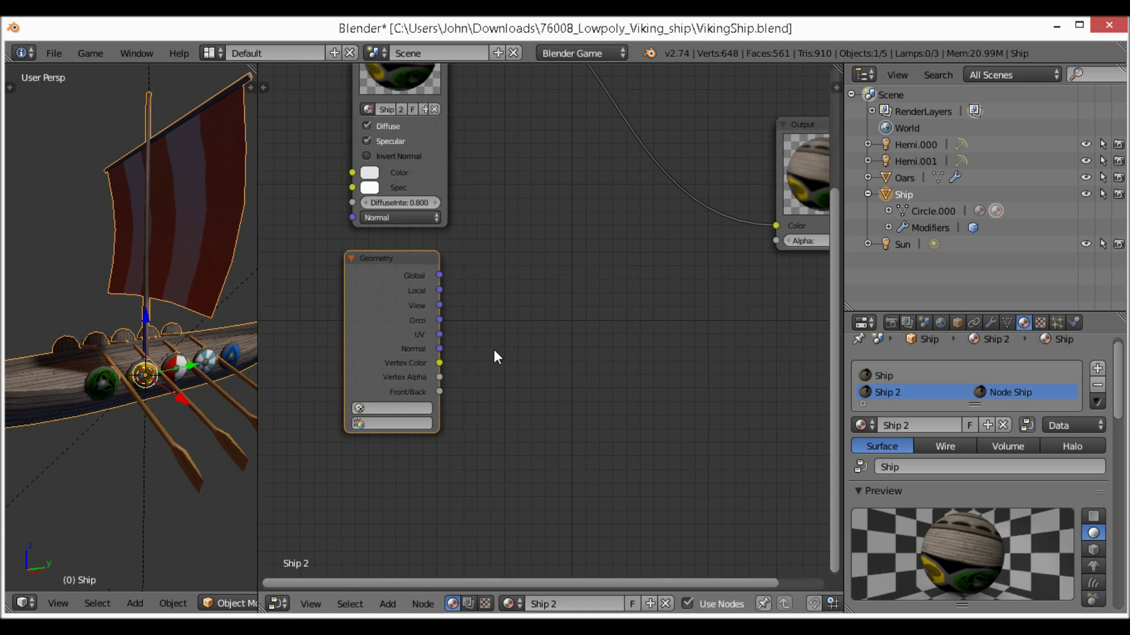
Add a Normal vector node beside the Geometry node and link Geometry's Global output to its Normal input
key("shift+a")
mouse_move(488, 416)
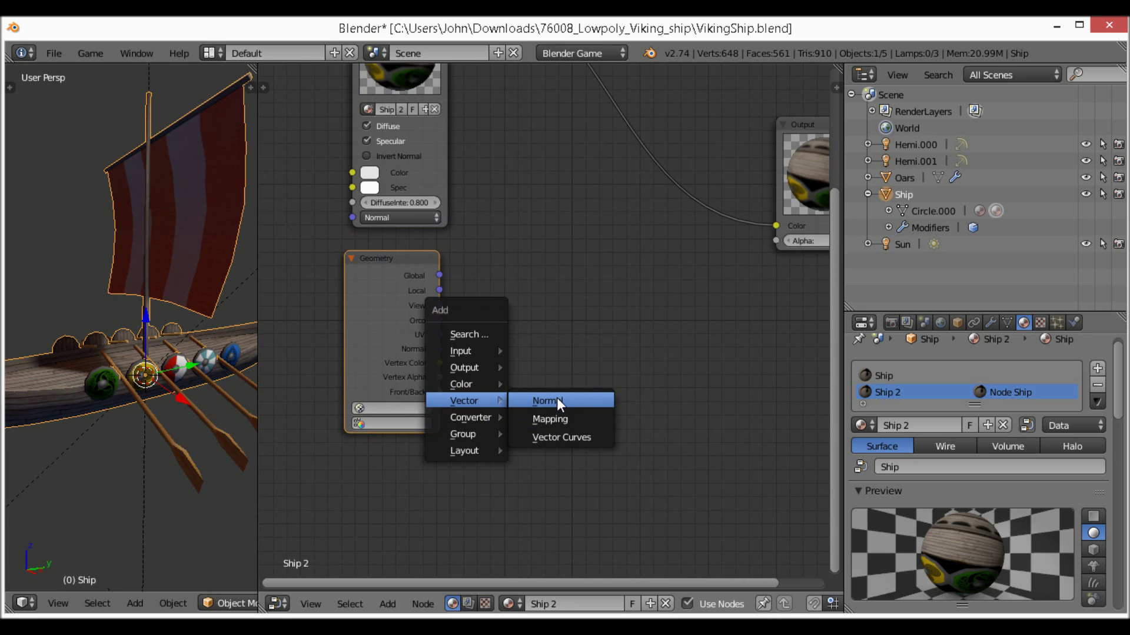
left_click(556, 399)
left_click(507, 268)
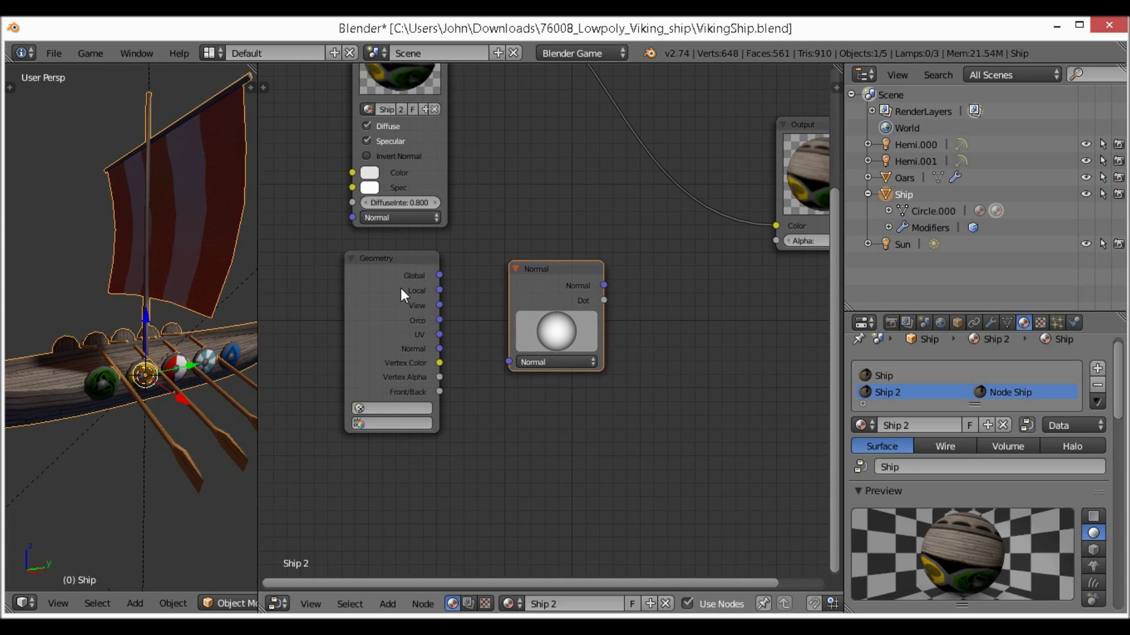
left_click_drag(440, 275, 500, 362)
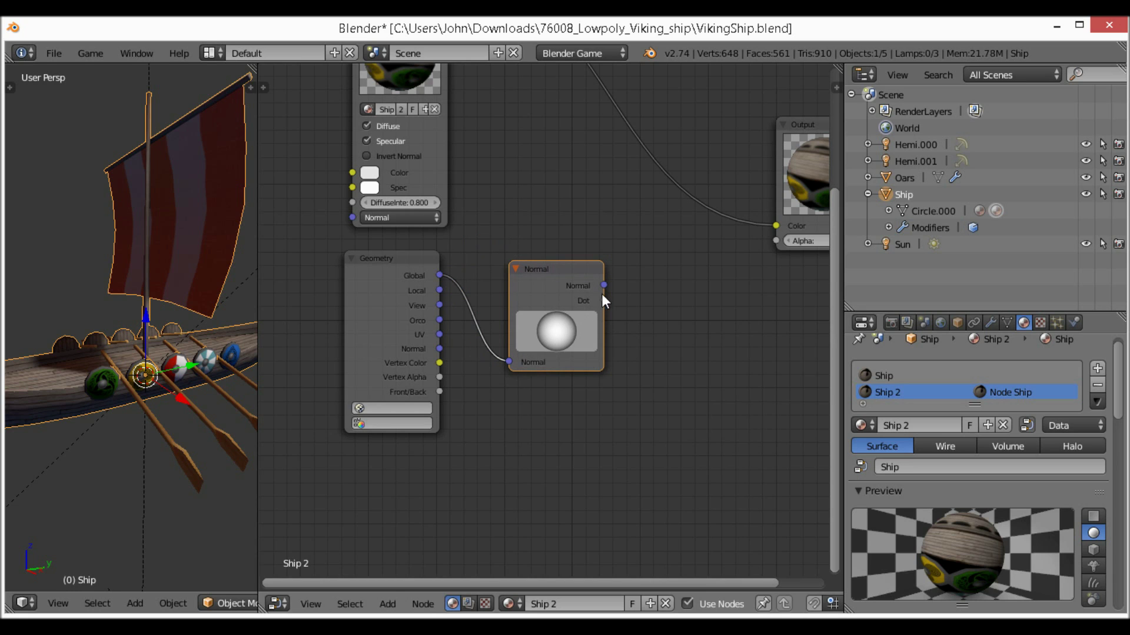
Link the Normal node's Dot output to the Output node's Color input
middle_click_drag(602, 294, 531, 337)
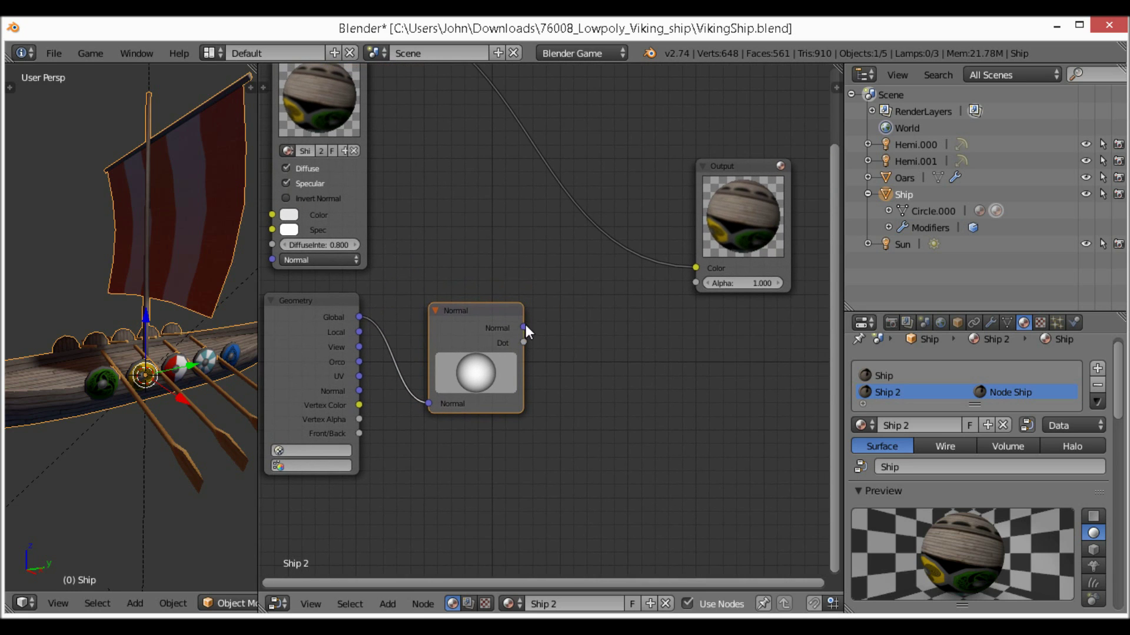
left_click_drag(524, 343, 568, 299)
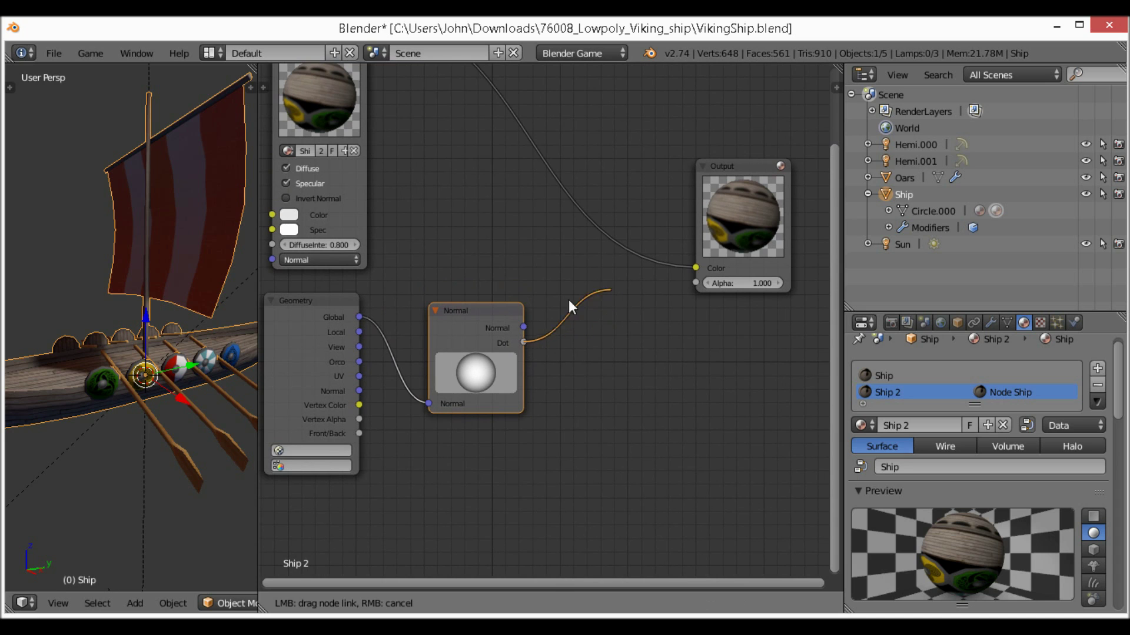
left_click_drag(681, 273, 696, 269)
Test-move the ship without keeping the move and examine its height-based shading from below and from the side
middle_click_drag(209, 367, 186, 324)
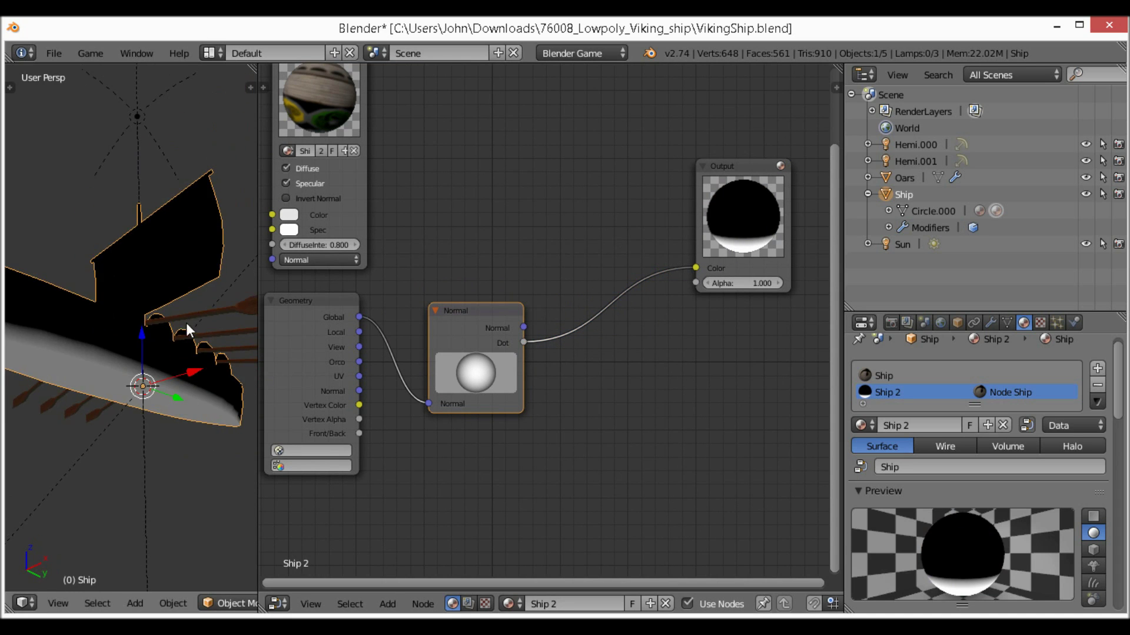
key("g")
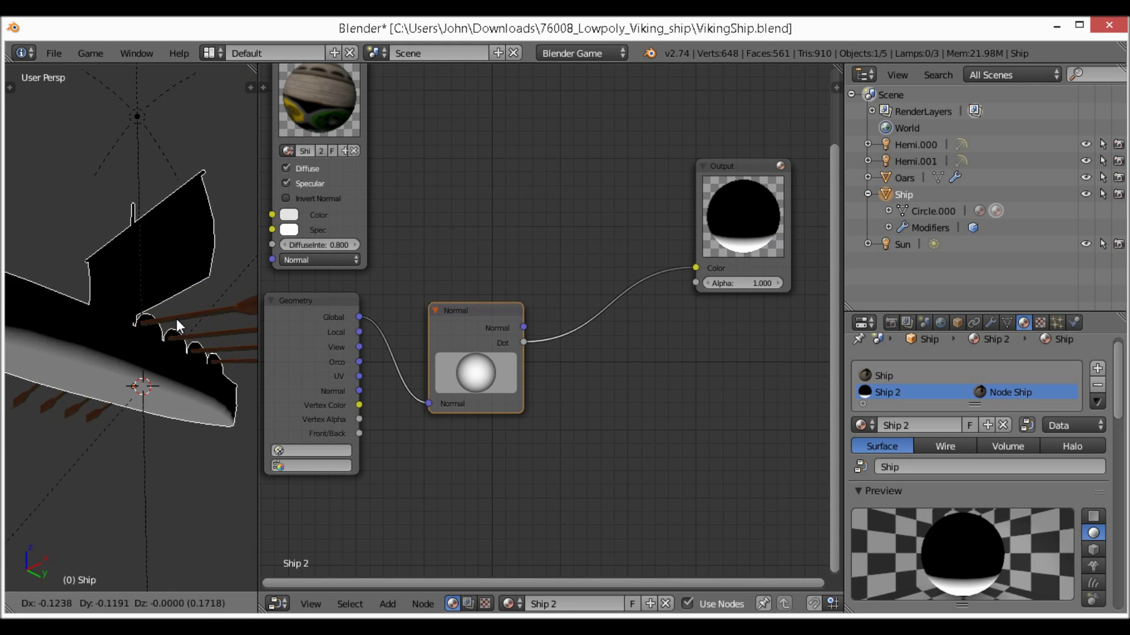
right_click(176, 368)
scroll(167, 485, "down", 4)
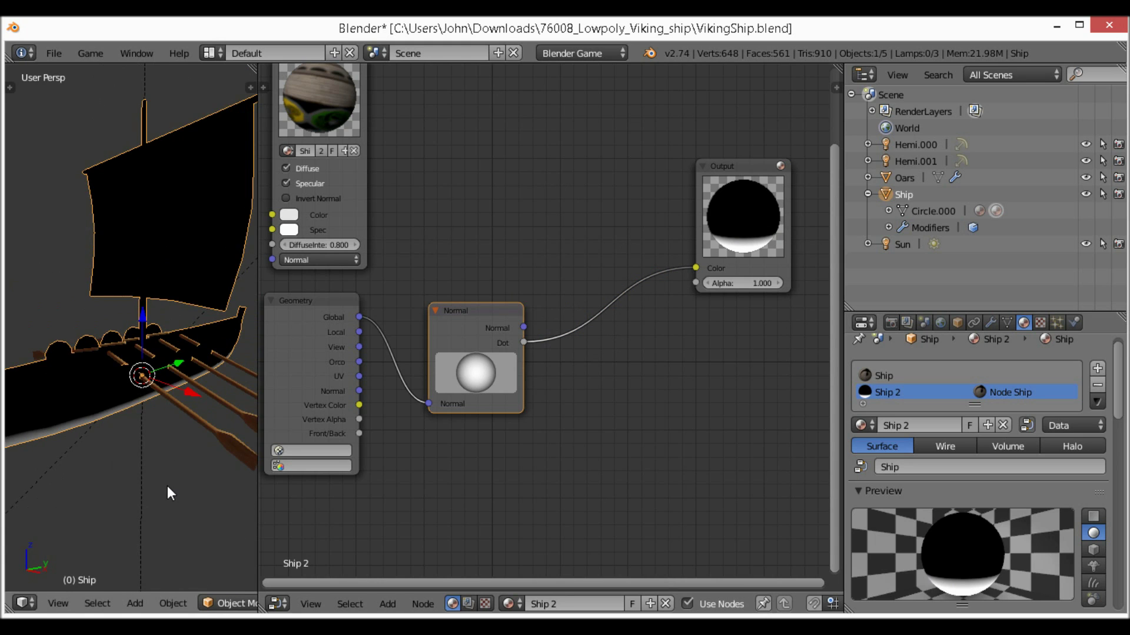
key("a")
scroll(167, 486, "up", 6)
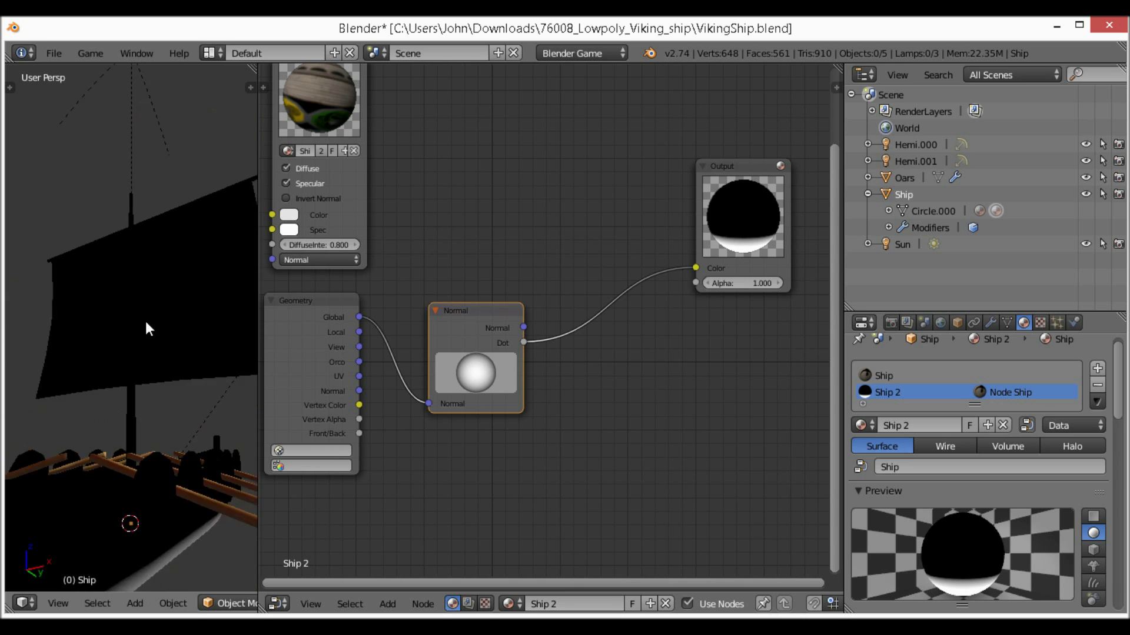
scroll(70, 412, "down", 5)
right_click(142, 321)
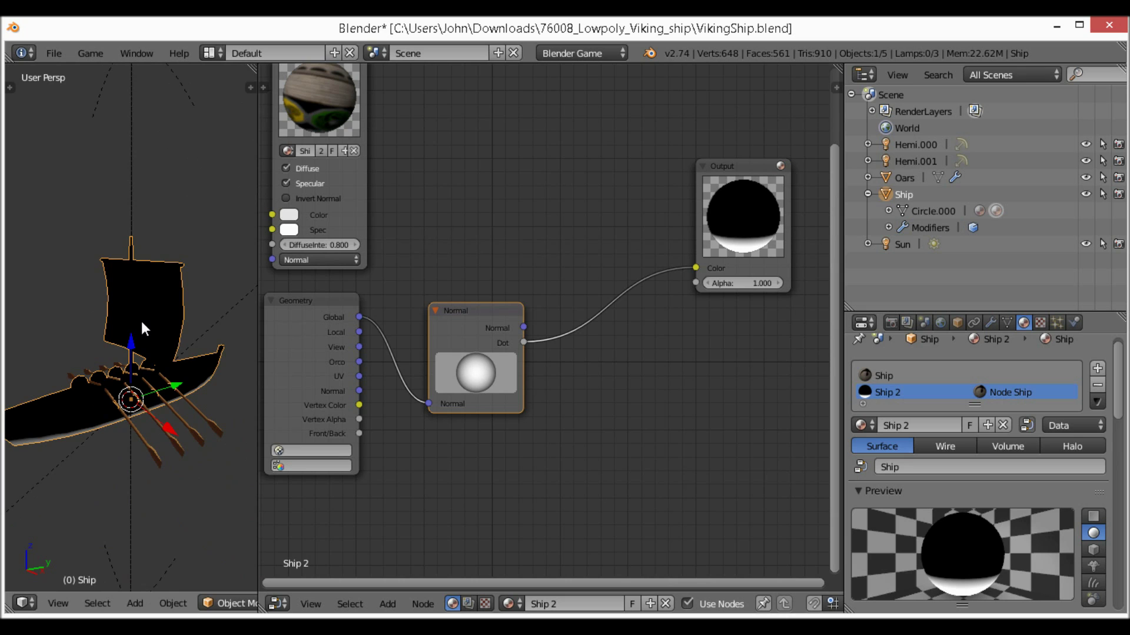
Move the Normal node closer to the Geometry node and shift the Output node to line up with it
left_click_drag(460, 338, 438, 326)
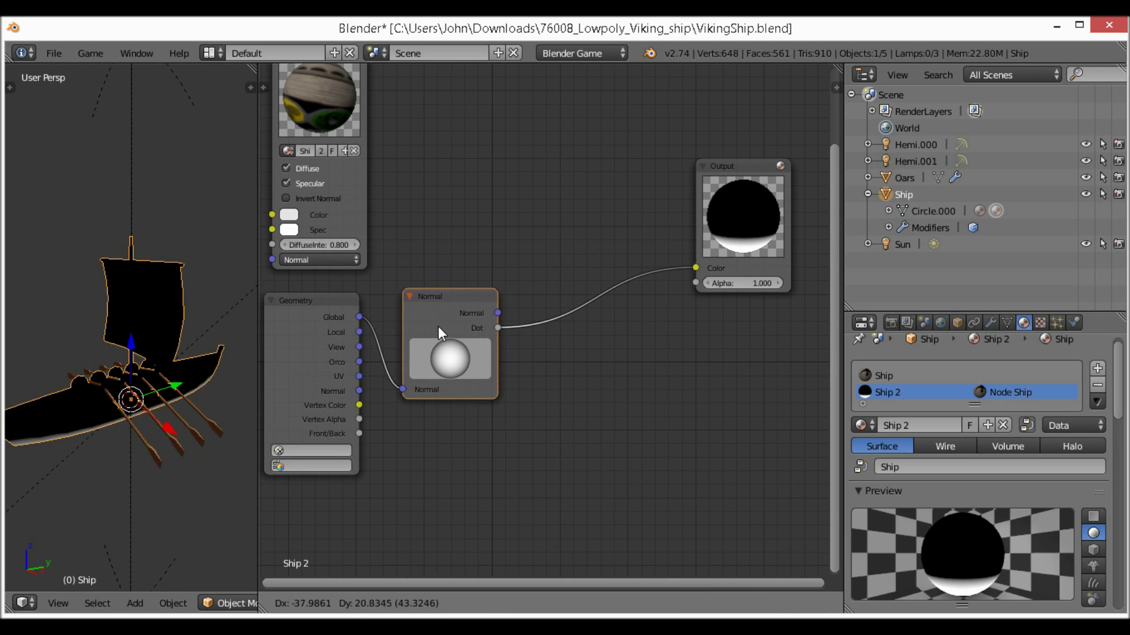
left_click_drag(739, 237, 758, 294)
middle_click_drag(436, 239, 567, 262)
middle_click_drag(689, 332, 541, 316)
Insert a Math node into the link between the Normal node's Dot and the Output, and set its operation to Divide
key("shift+a")
mouse_move(560, 348)
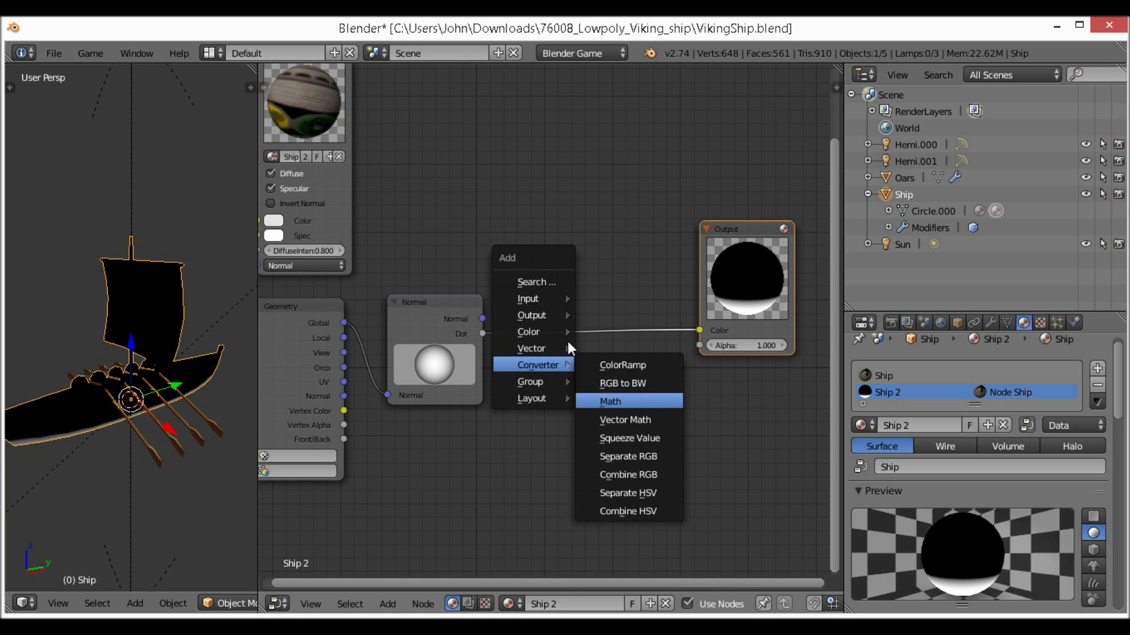
left_click(635, 401)
left_click(585, 323)
scroll(605, 329, "up", 1)
left_click(606, 330)
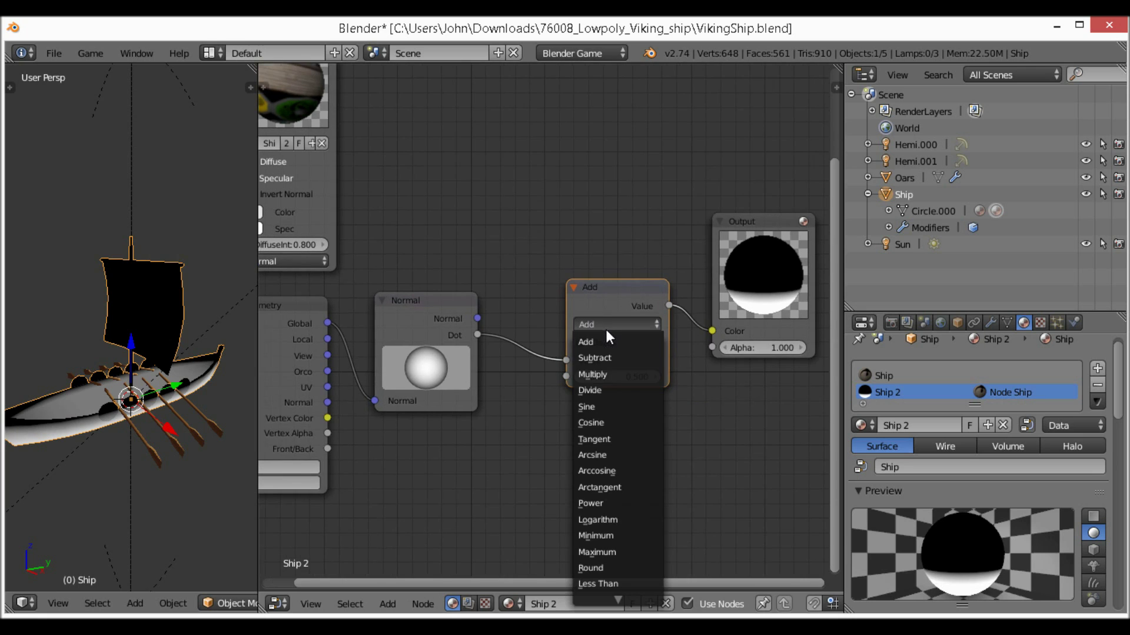
left_click(616, 391)
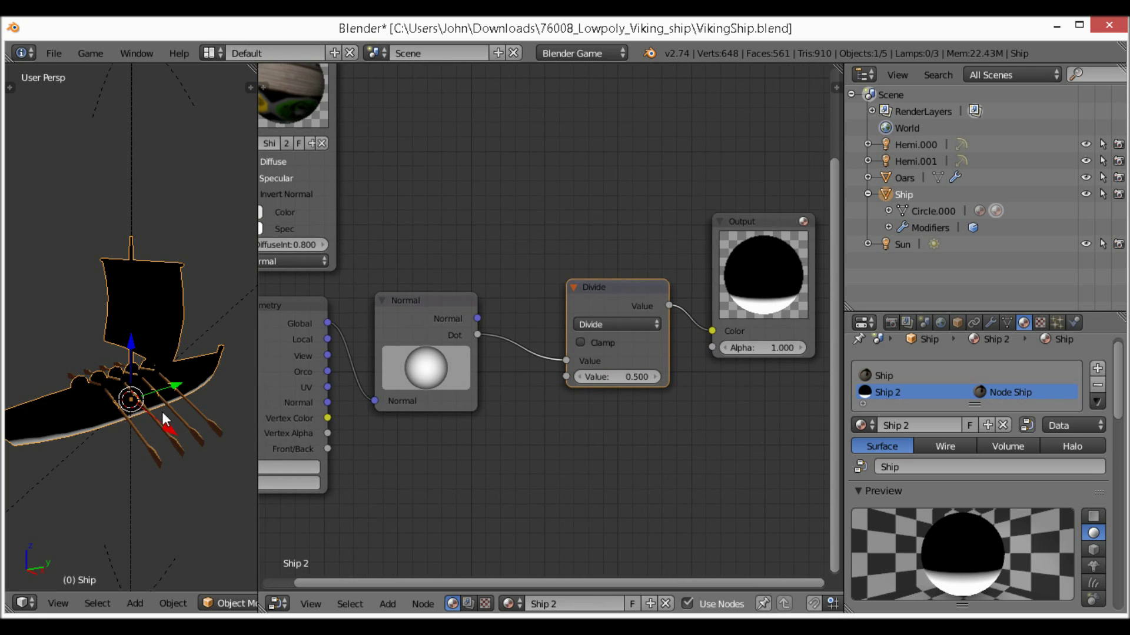
Try a Divide value of 1.200, test the shading by moving the ship vertically, and clear the ship's location
middle_click_drag(161, 411, 186, 387)
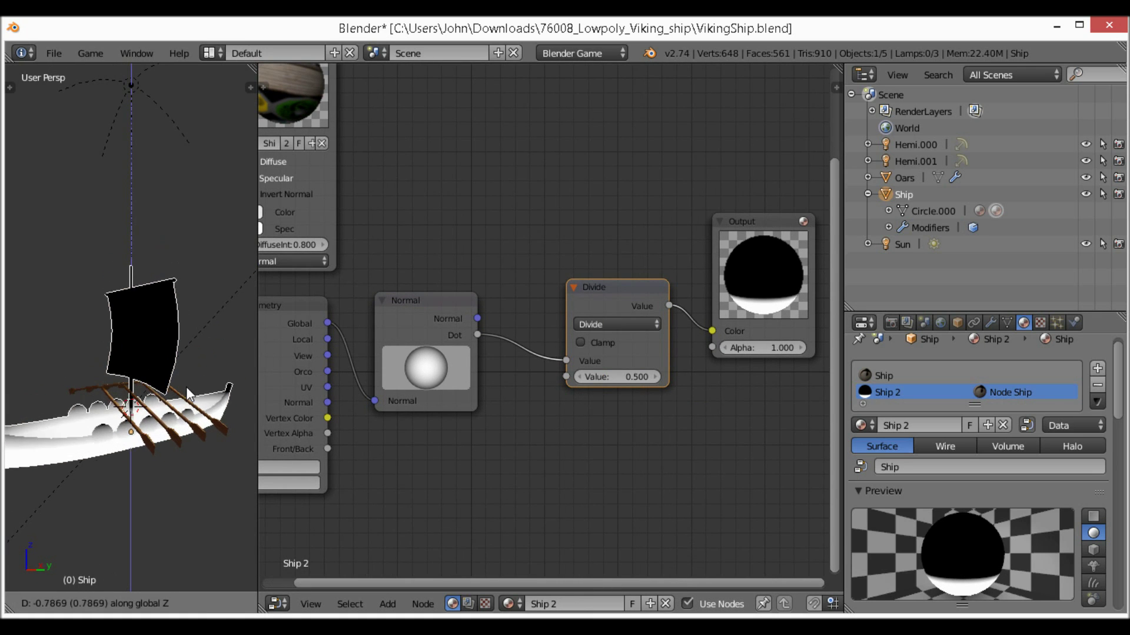
left_click_drag(616, 377, 651, 377)
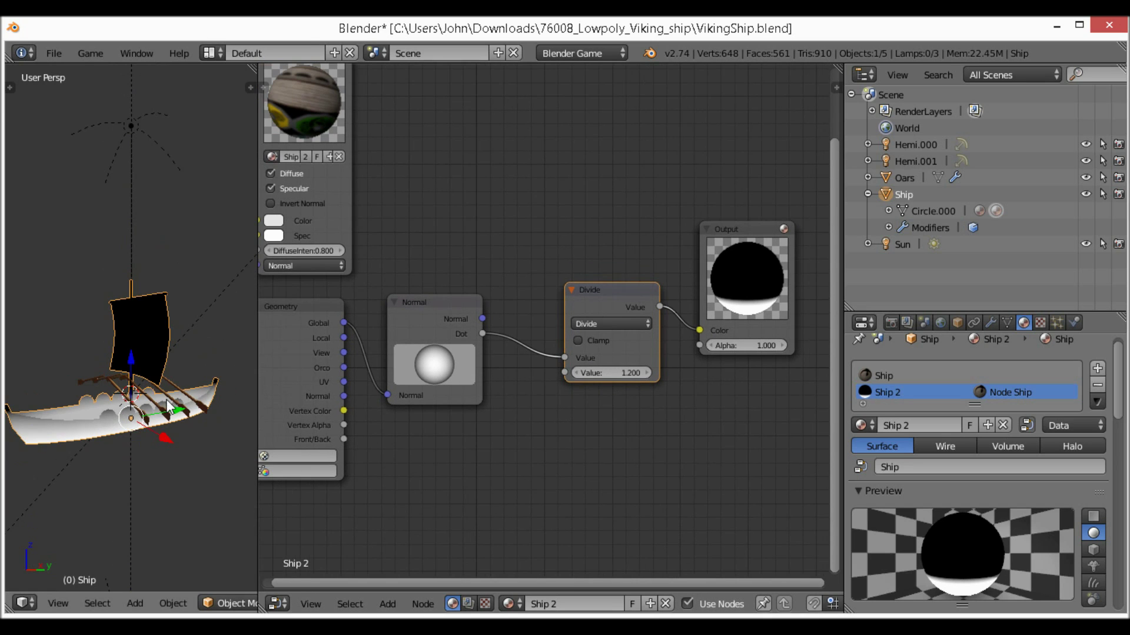
key("g")
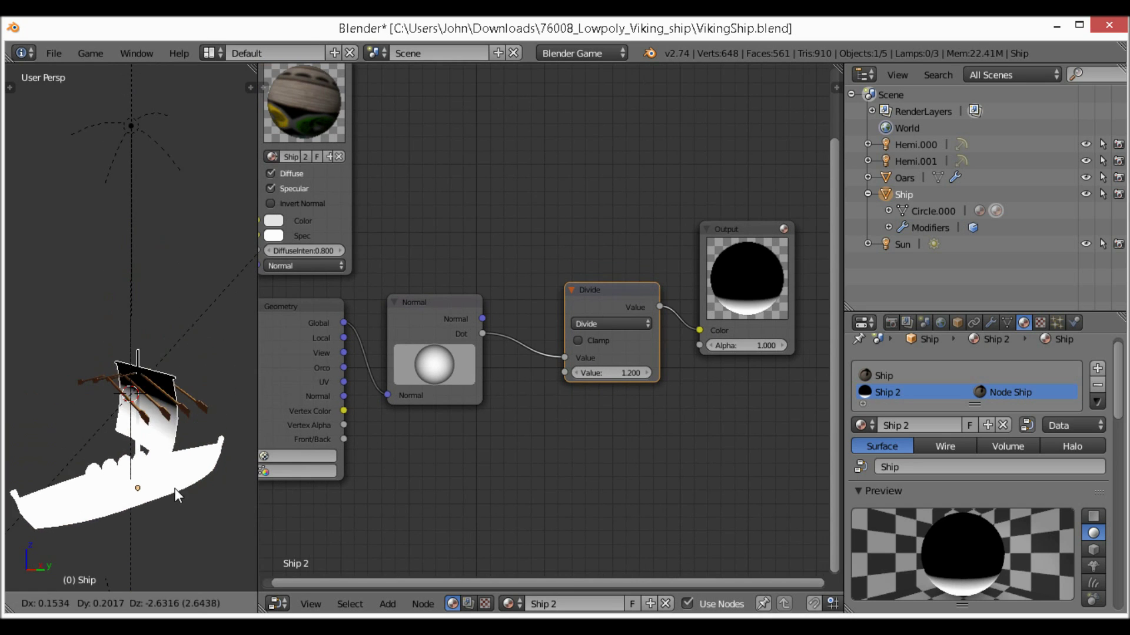
right_click(178, 356)
key("alt+g")
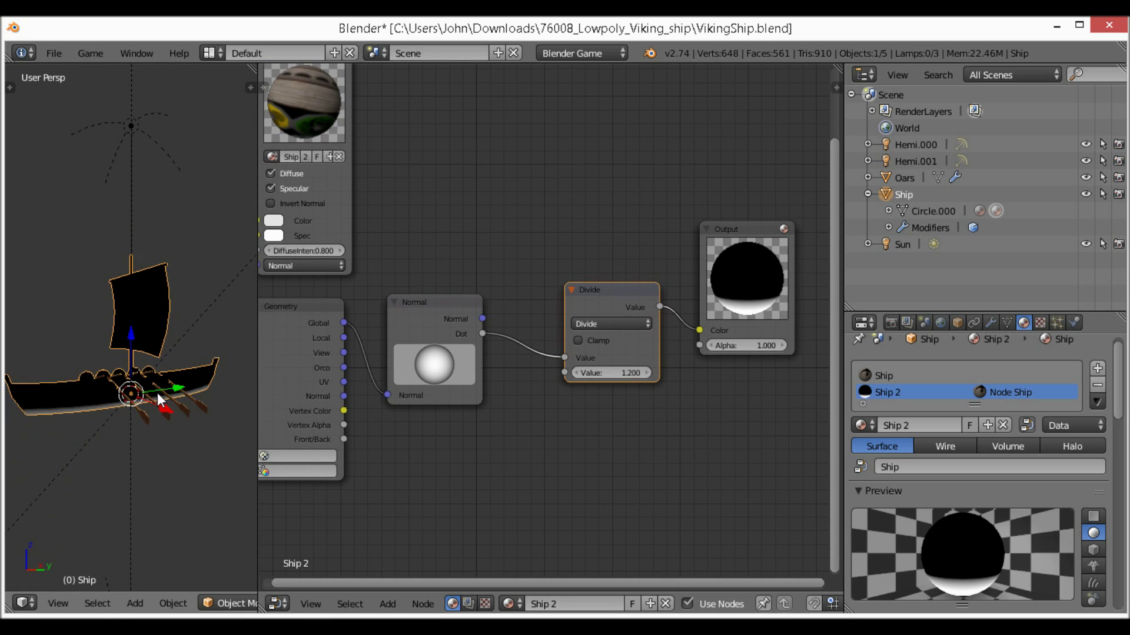
Set the Divide node's second value to 4.000 and check the hull shading with a cancelled test move of the ship
scroll(158, 379, "up", 3)
middle_click_drag(159, 379, 223, 318)
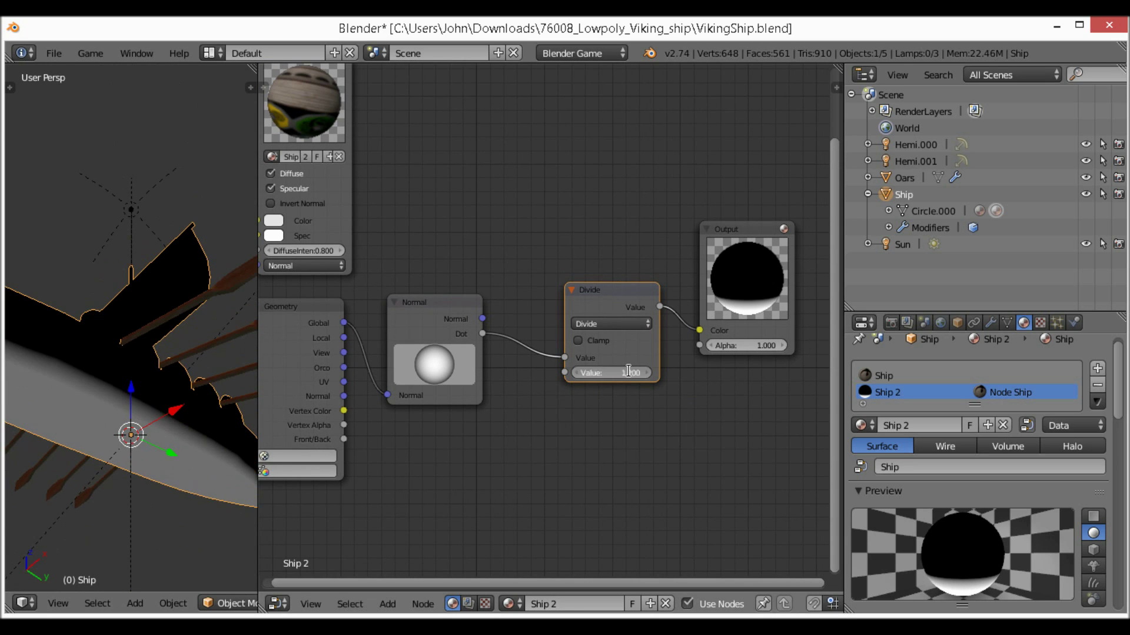
key("Return")
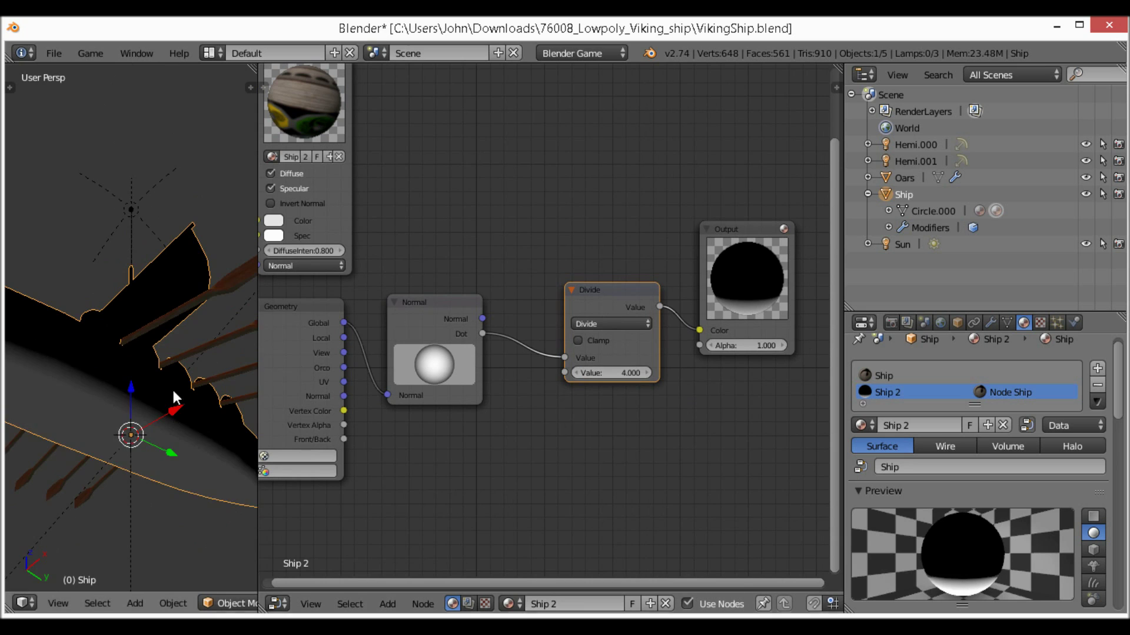
middle_click_drag(171, 387, 168, 453)
scroll(172, 462, "down", 5)
key("g")
right_click(163, 457)
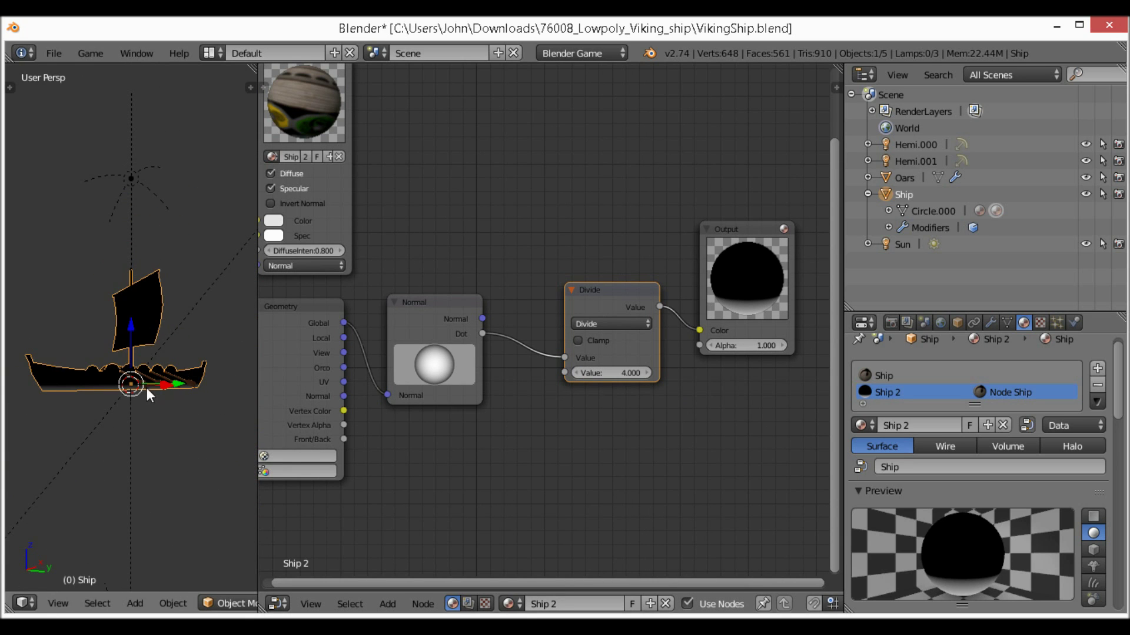
Place the Divide node right beside the Normal node and move the Output node away to free space between them
key("a")
left_click_drag(622, 307, 558, 310)
middle_click_drag(677, 312, 599, 358)
left_click_drag(655, 340, 821, 160)
middle_click_drag(675, 180, 724, 264)
scroll(618, 306, "down", 2)
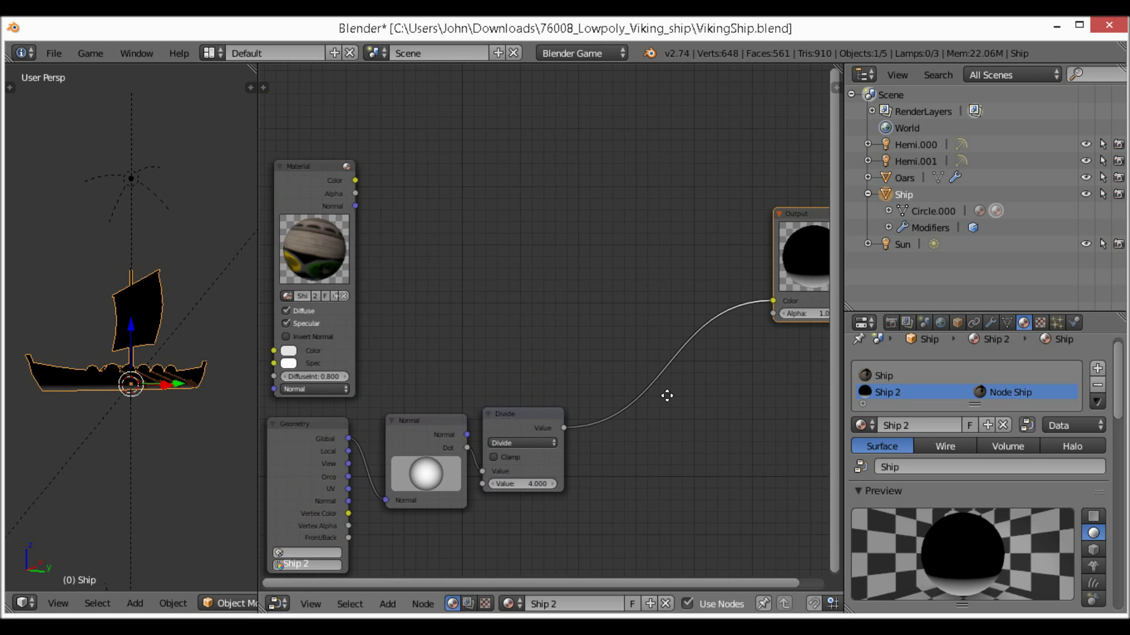
Insert a MixRGB node before the Output node and reroute the Divide link from its Color1 input to Fac
key("shift+a")
mouse_move(532, 300)
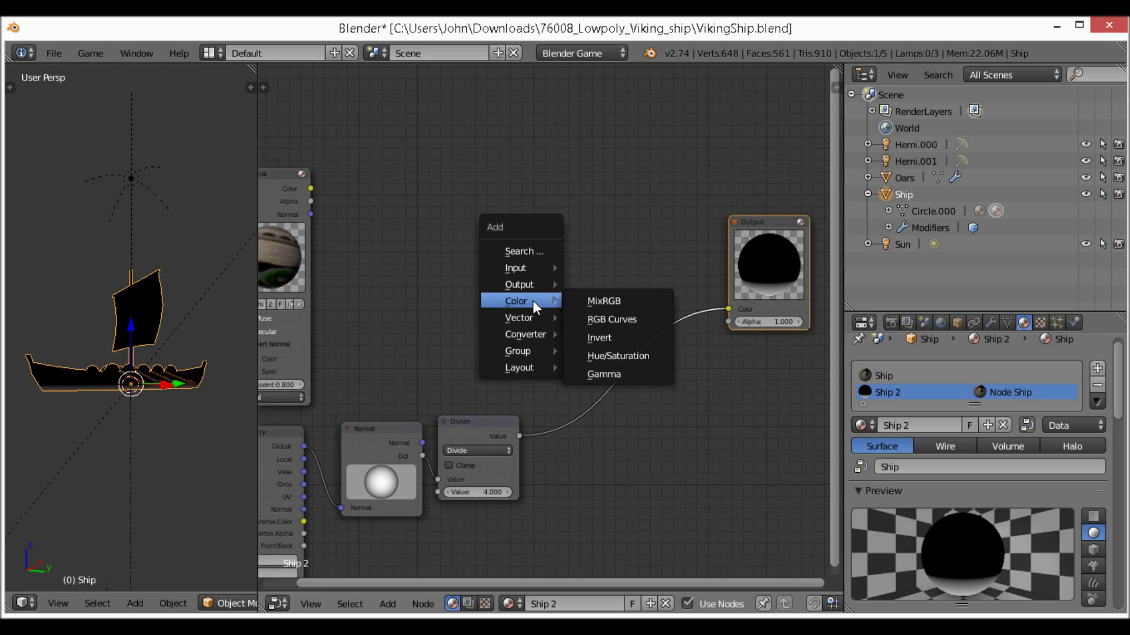
left_click(647, 301)
left_click(593, 278)
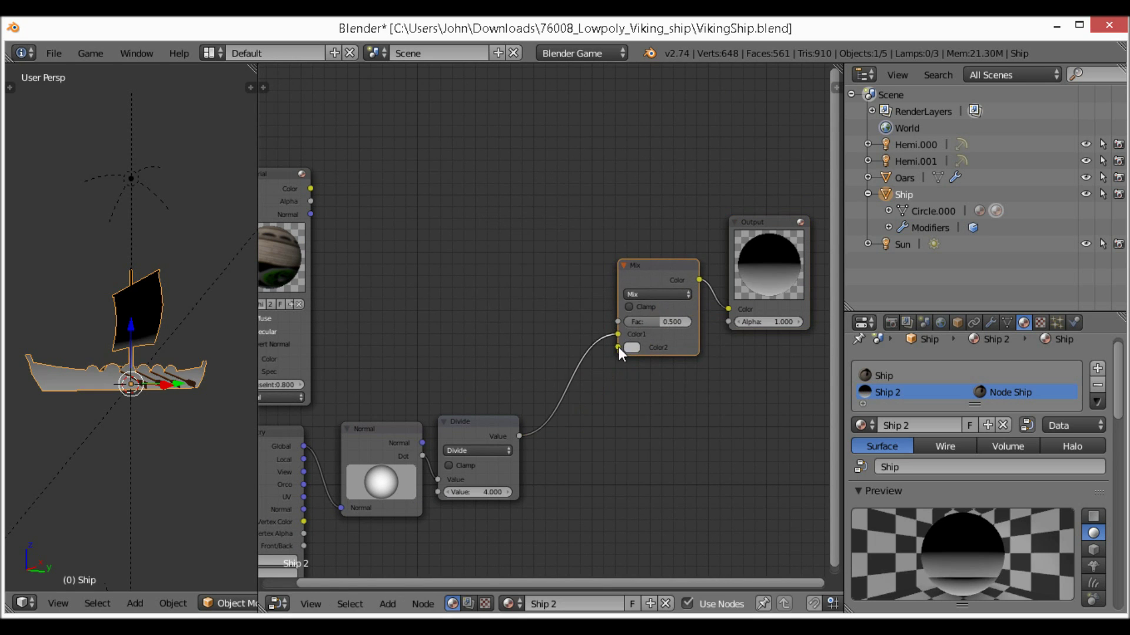
scroll(619, 347, "up", 1)
mouse_move(638, 338)
left_mouse_down()
mouse_move(633, 350)
mouse_move(626, 314)
mouse_move(637, 322)
left_mouse_up()
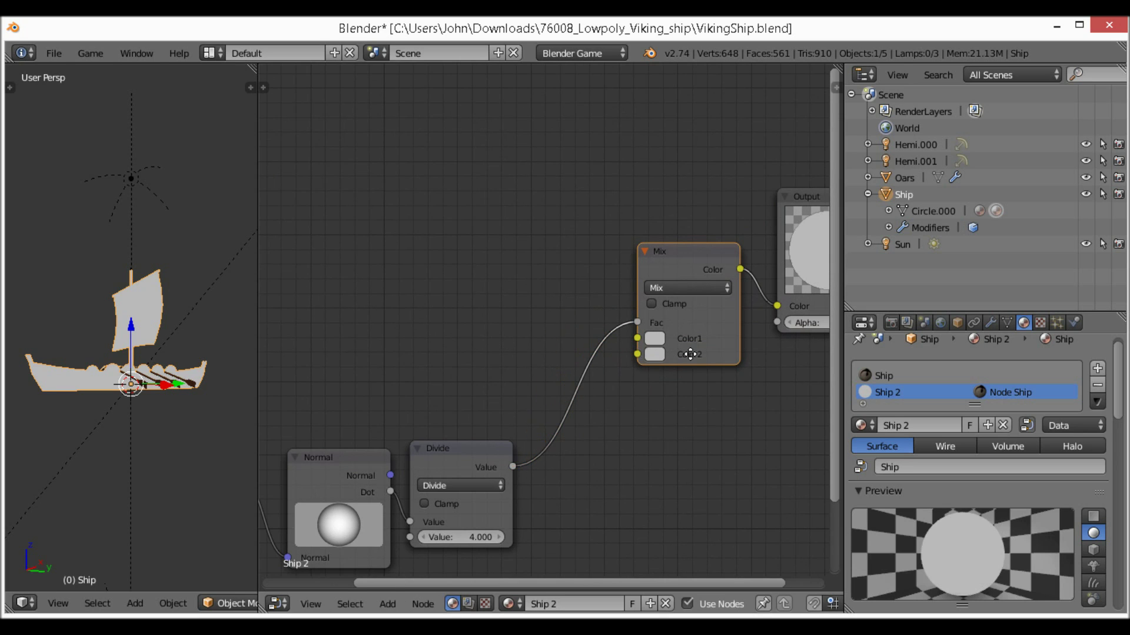
Link the Material node's Color output to the Mix node's Color1 input
scroll(438, 261, "down", 2)
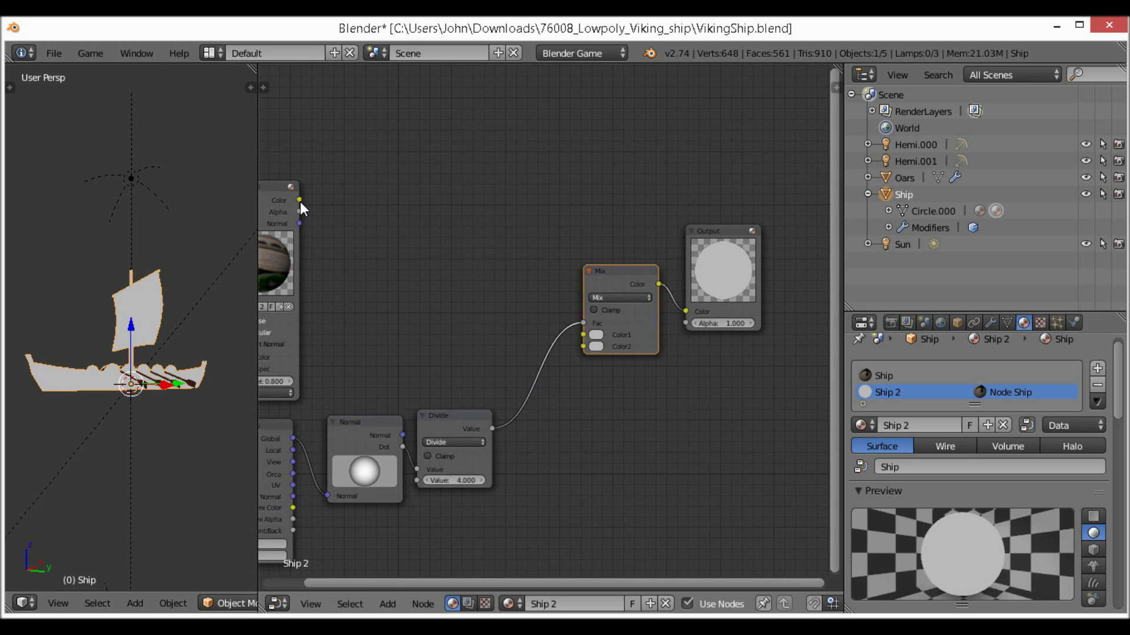
left_click_drag(299, 201, 590, 336)
scroll(626, 406, "up", 2)
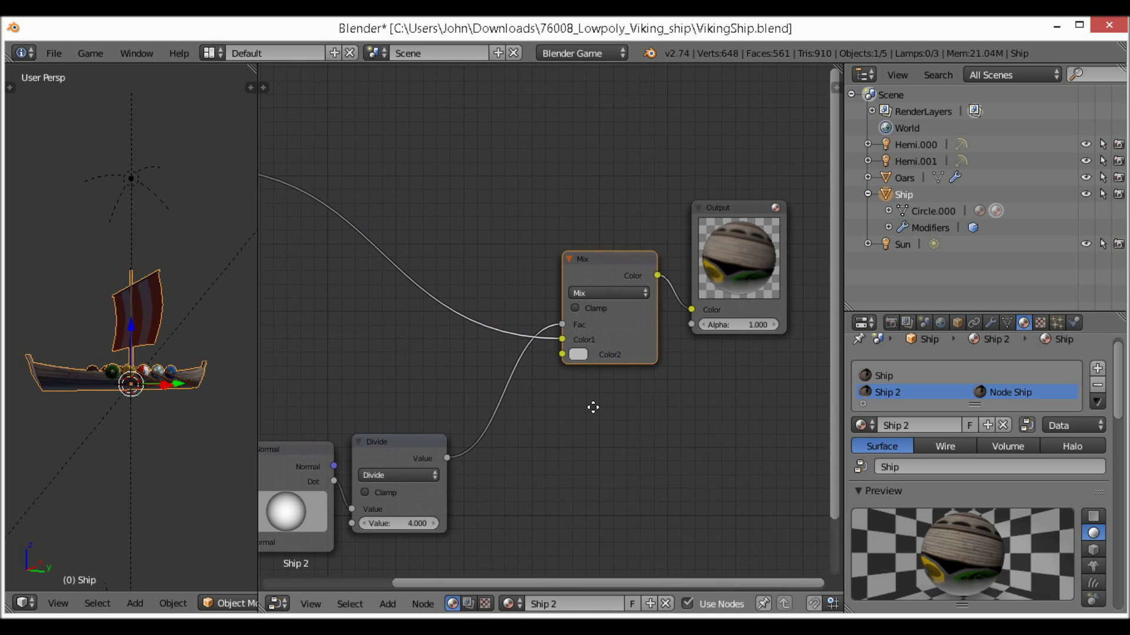
Move the ship straight down along the global Z axis to sink its hull below water level, and inspect the tint
scroll(90, 398, "up", 8)
scroll(165, 293, "down", 10)
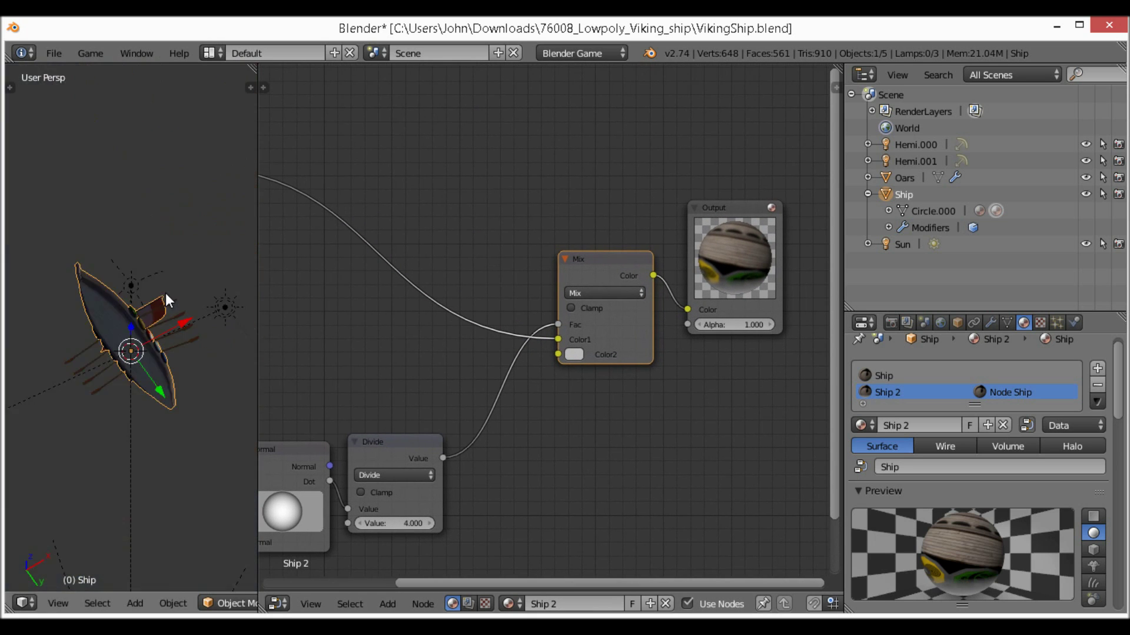
scroll(173, 308, "up", 5)
key("g")
key("z")
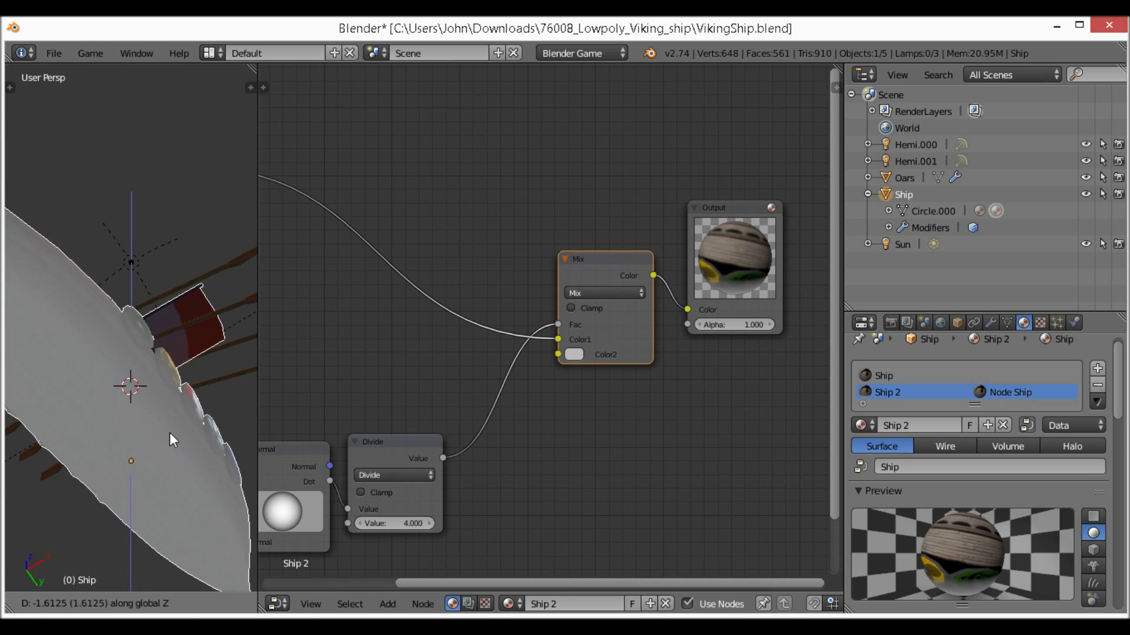
left_click(167, 514)
middle_click_drag(167, 514, 162, 450)
scroll(144, 471, "down", 7)
scroll(135, 471, "up", 4)
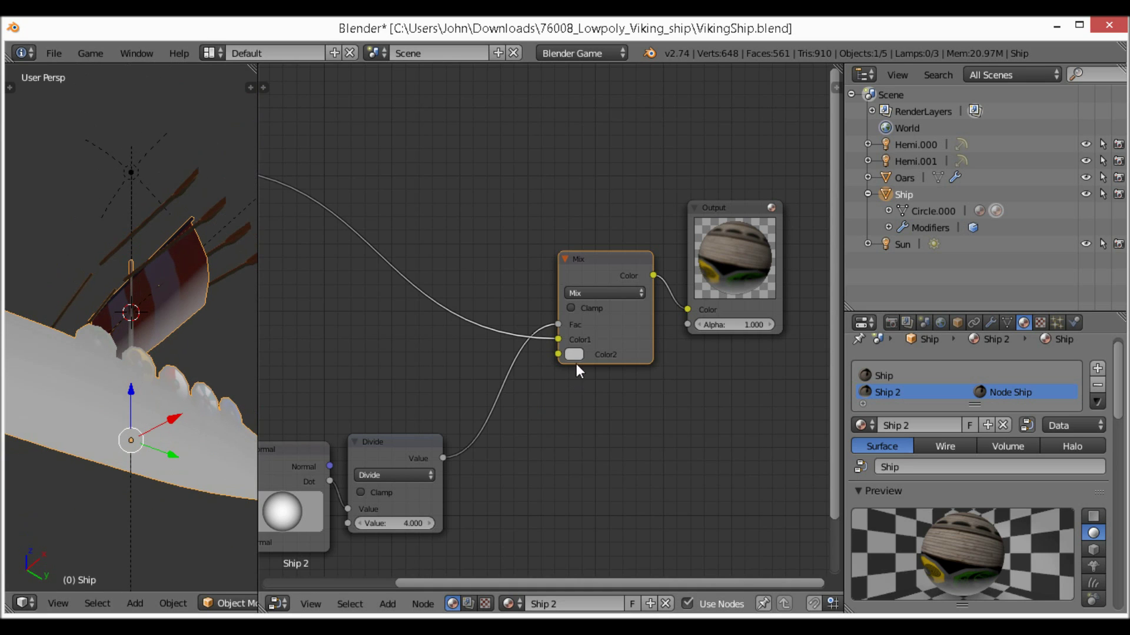
Set the Mix node's Color2 to a dark blue of R 0.011, G 0.022, B 0.087
left_click(574, 355)
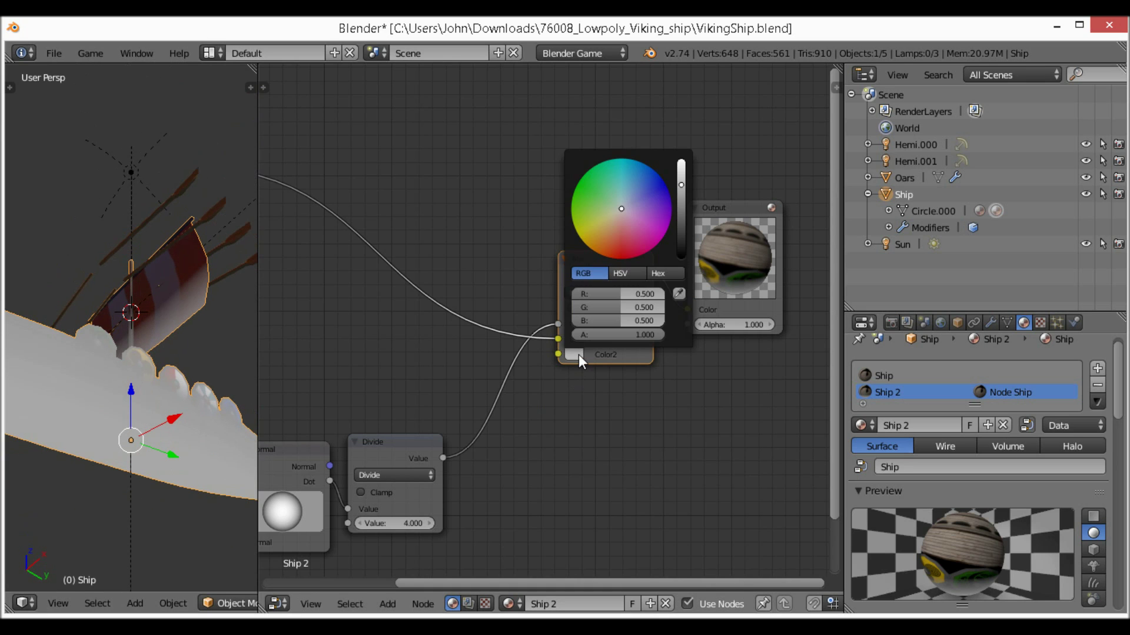
left_click(634, 190)
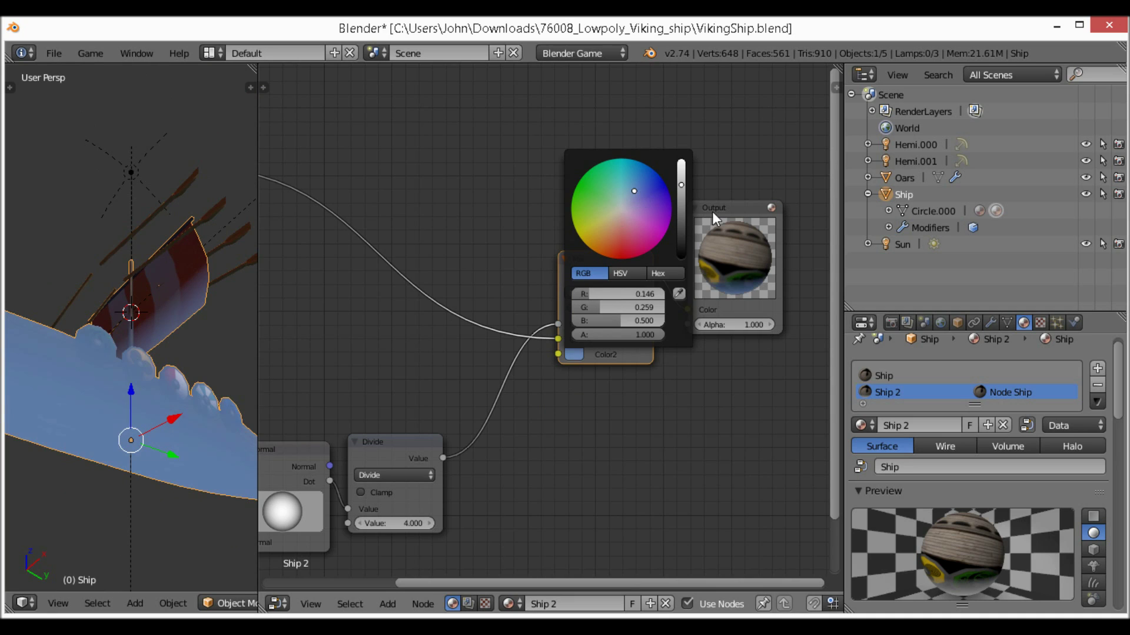
left_click(681, 207)
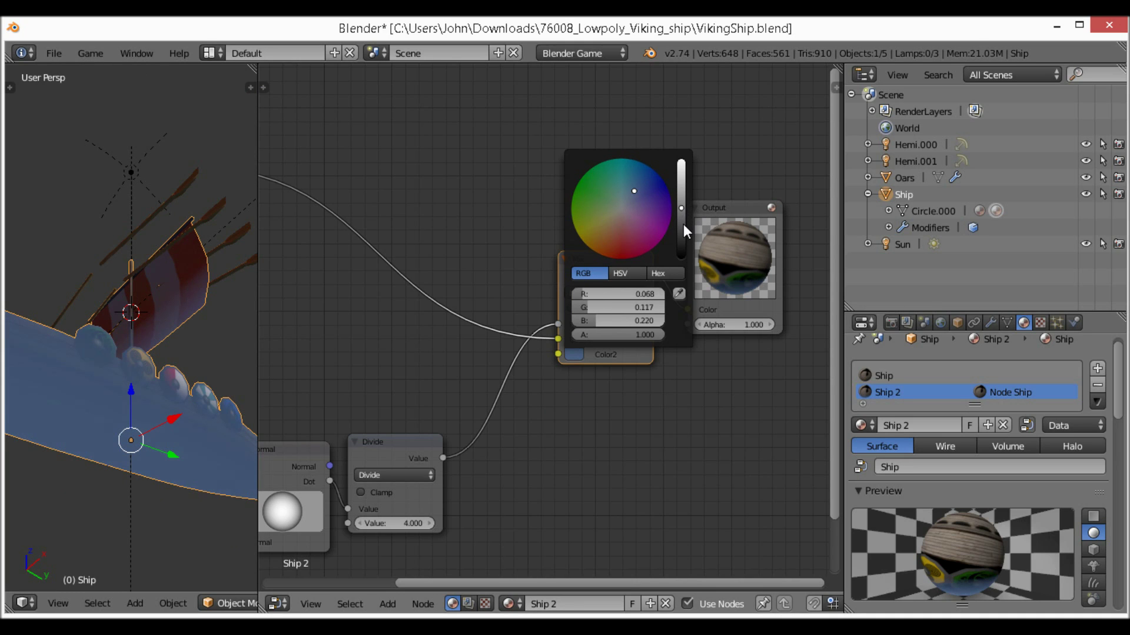
left_click(682, 225)
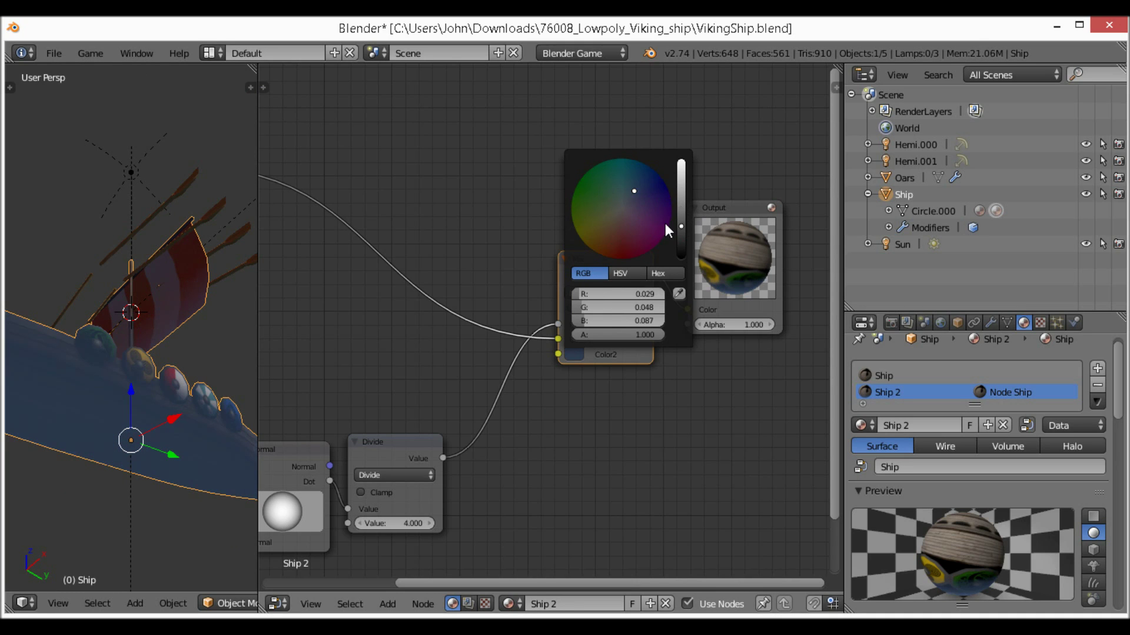
left_click(645, 185)
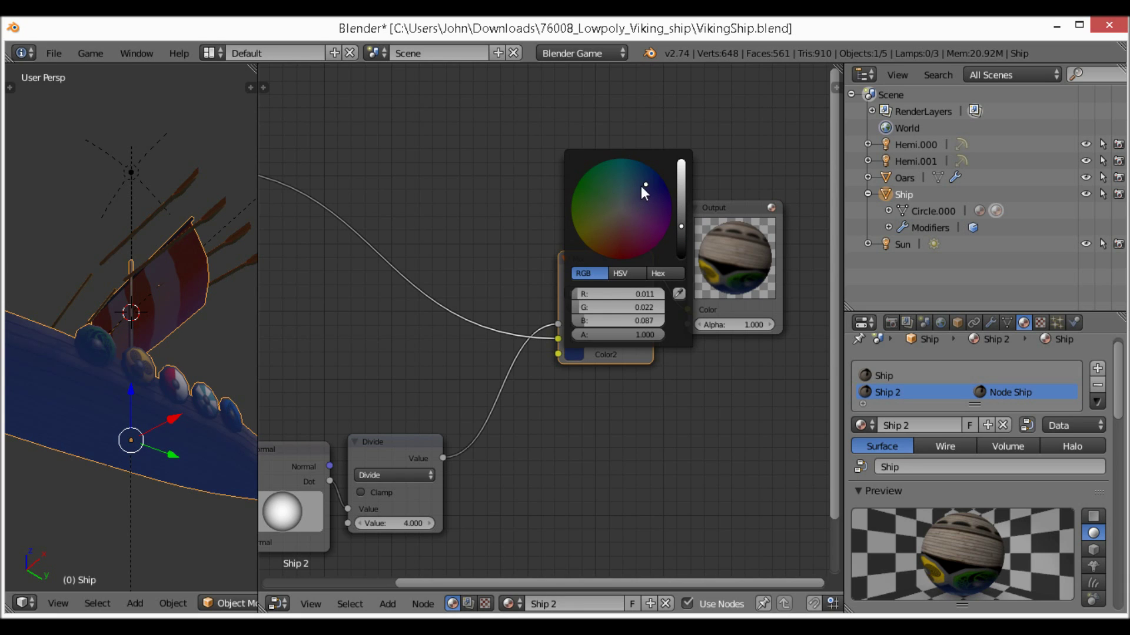
Fine-tune the Mix node's Color2 to a slightly greyer, less saturated dark blue using the color wheel
left_click(637, 184)
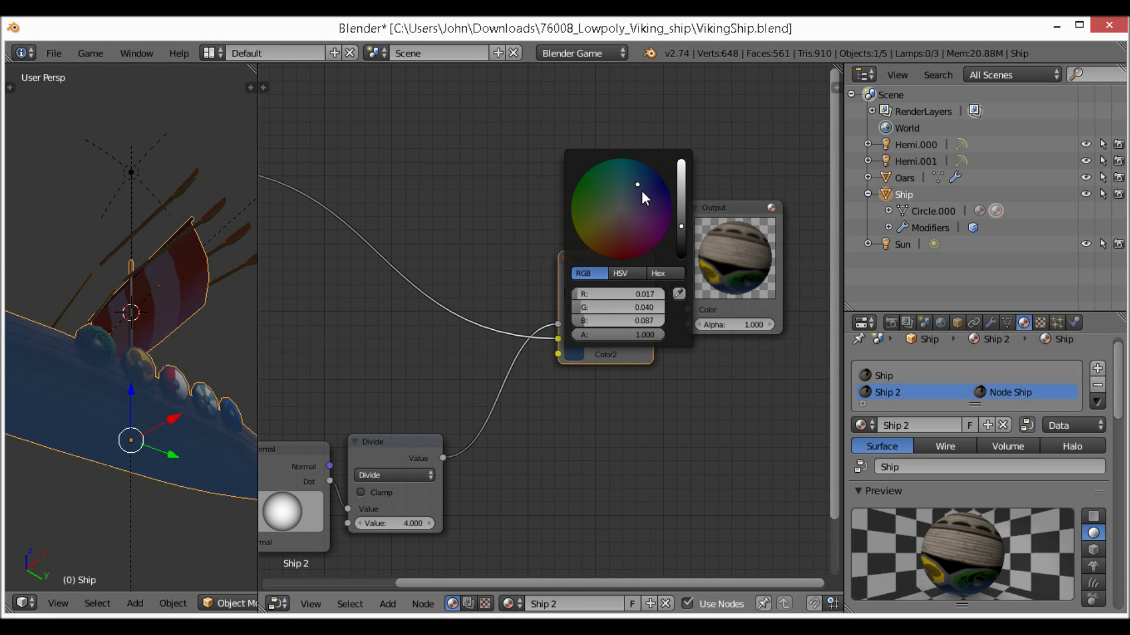
left_click(639, 191)
left_click(630, 194)
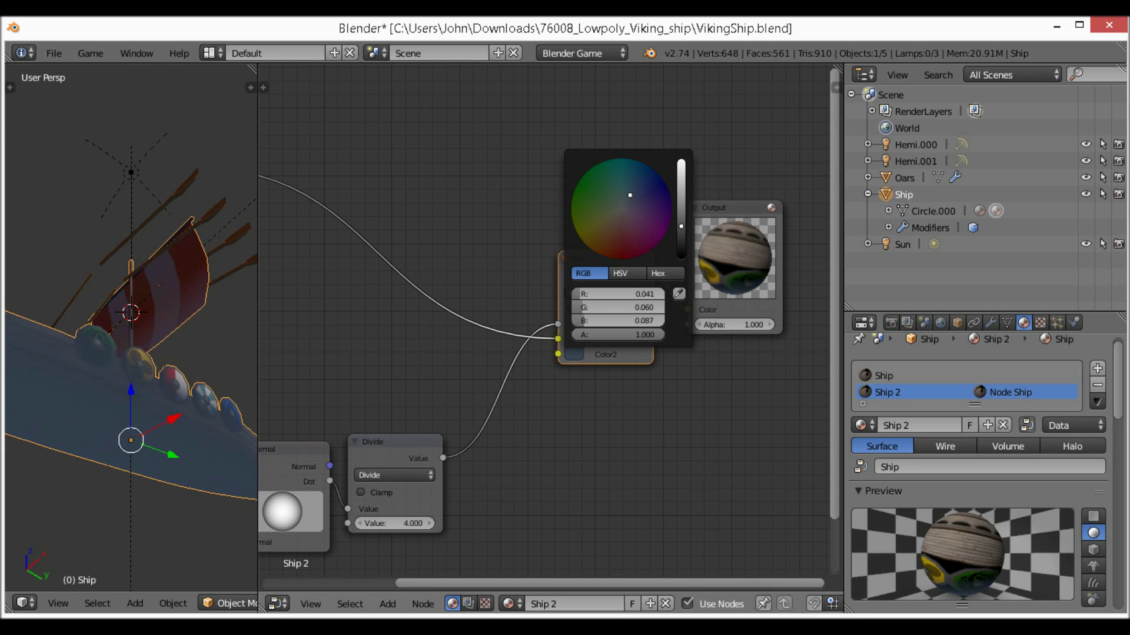
left_click(634, 198)
left_click(639, 200)
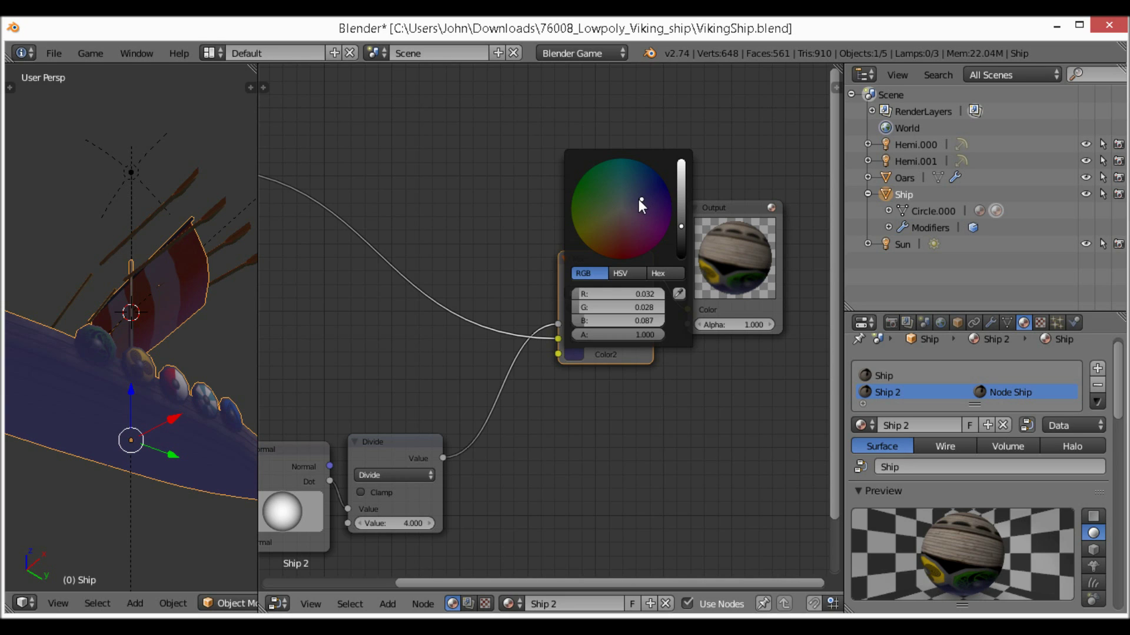
left_click(633, 195)
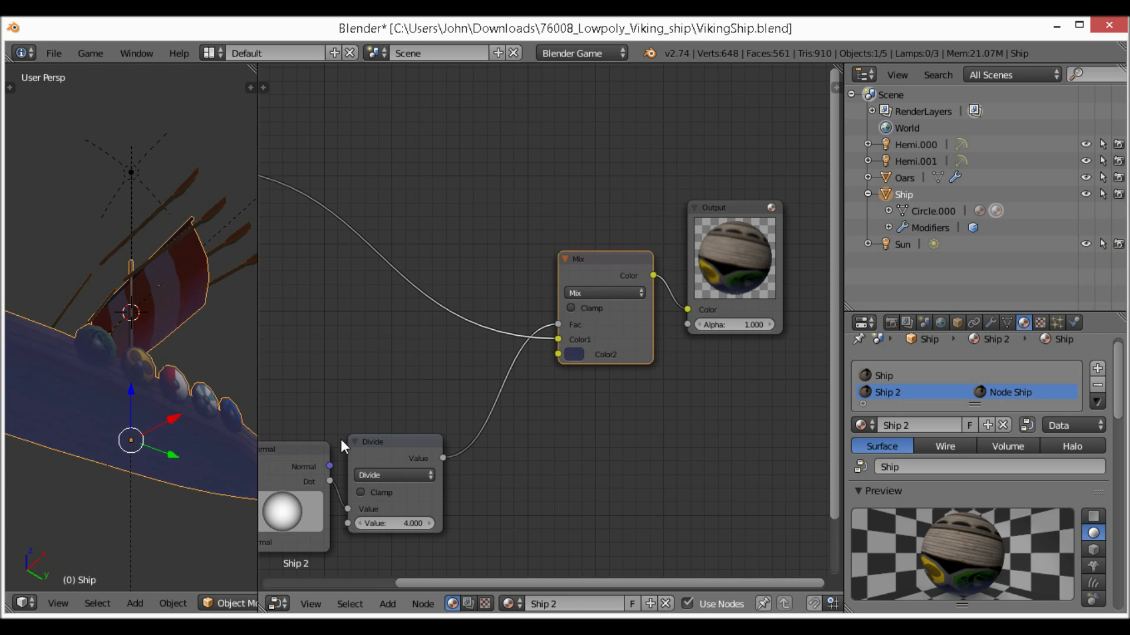
Inspect the sunken ship's new tint and undo the ship's downward move
middle_click_drag(235, 432, 164, 392)
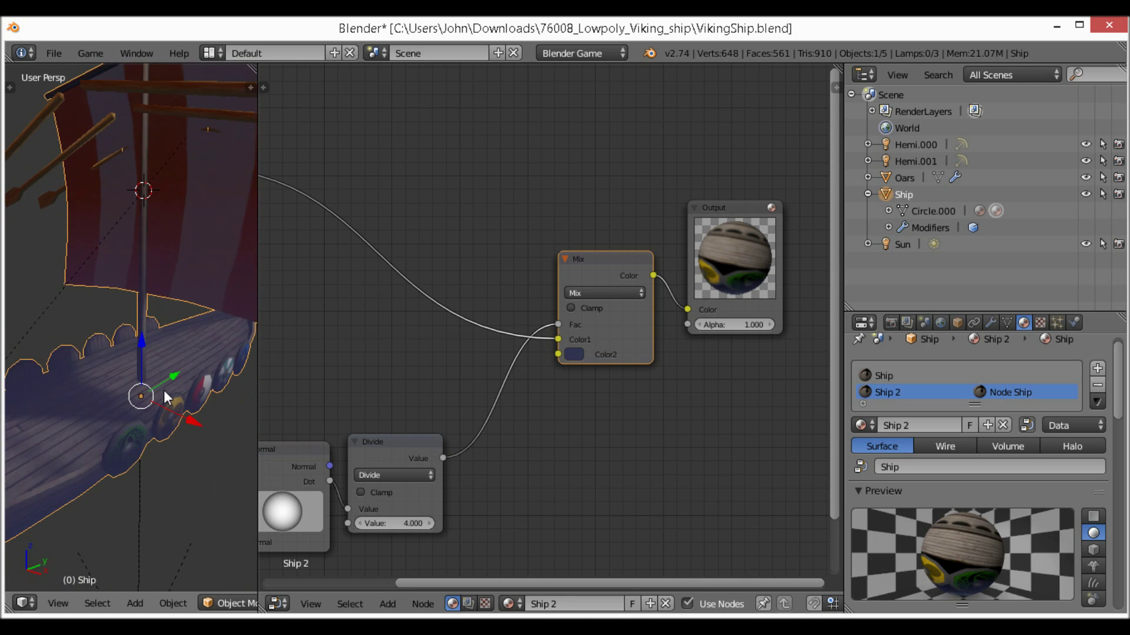
scroll(145, 416, "down", 8)
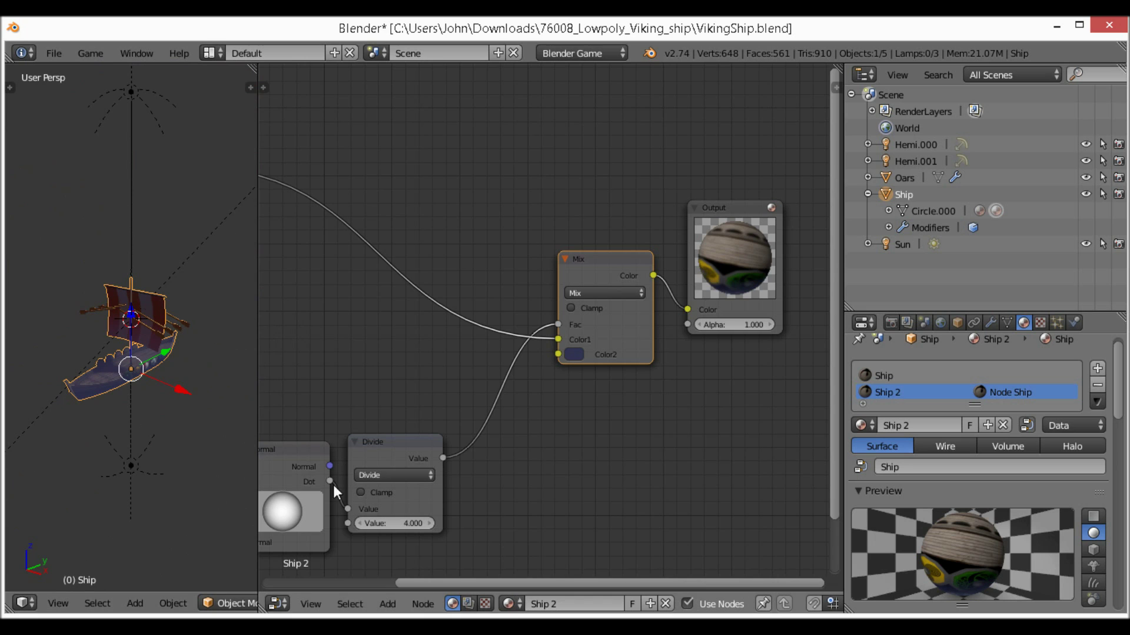
middle_click_drag(469, 461, 651, 365)
scroll(654, 344, "down", 4)
scroll(654, 344, "down", 1)
scroll(165, 369, "up", 6)
key("ctrl+z")
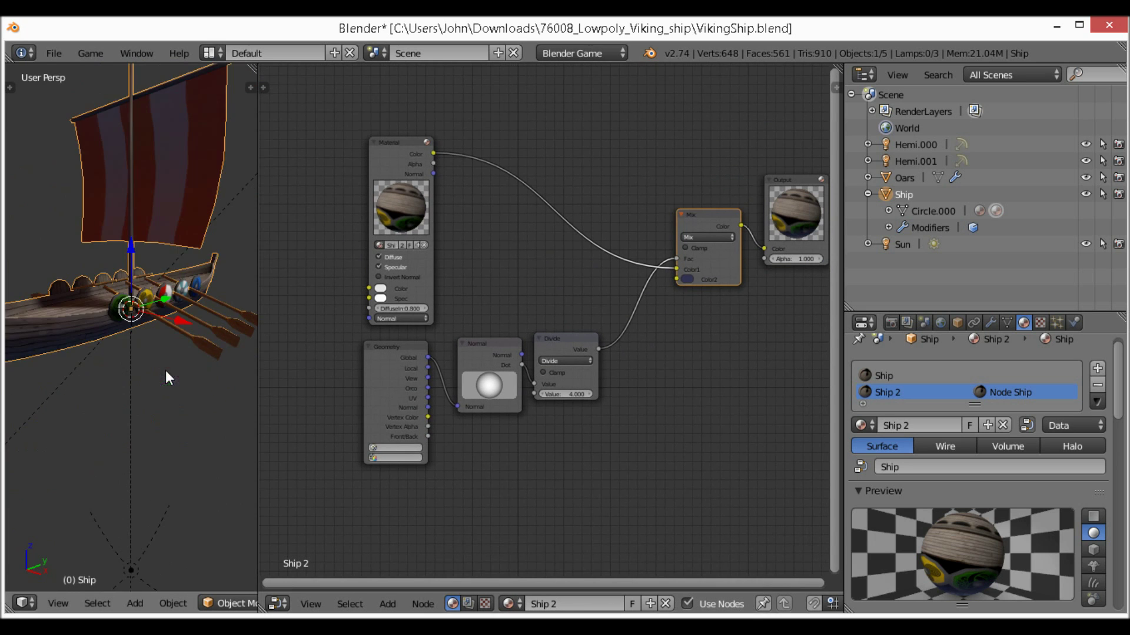
Test-move the ship to check the tint, cancel the move, and set the Divide node's value to 2
middle_click_drag(164, 370, 164, 275)
key("g")
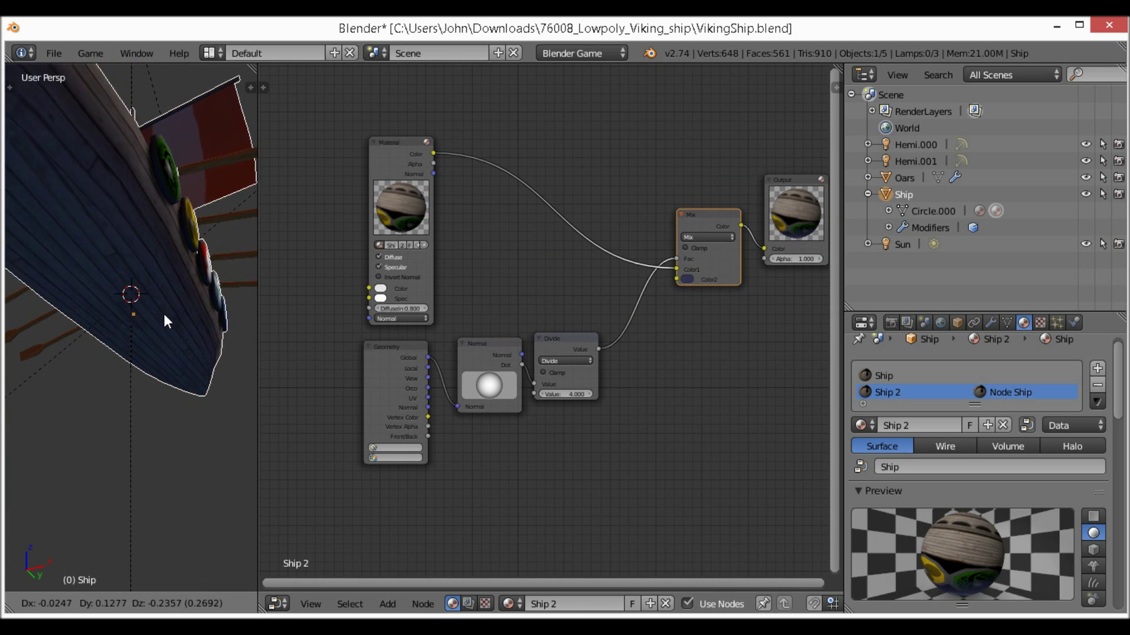
right_click(499, 430)
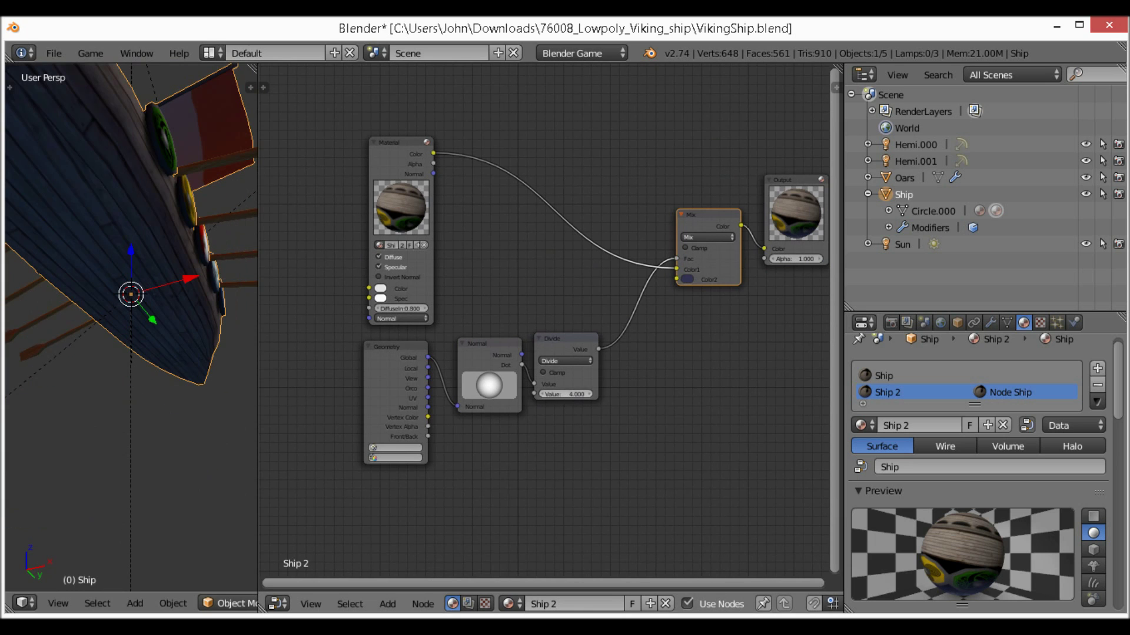
left_click(573, 391)
type("2")
Test-move the ship down along the global Z axis to examine the stronger tint, cancel the move, and deselect everything
type("g")
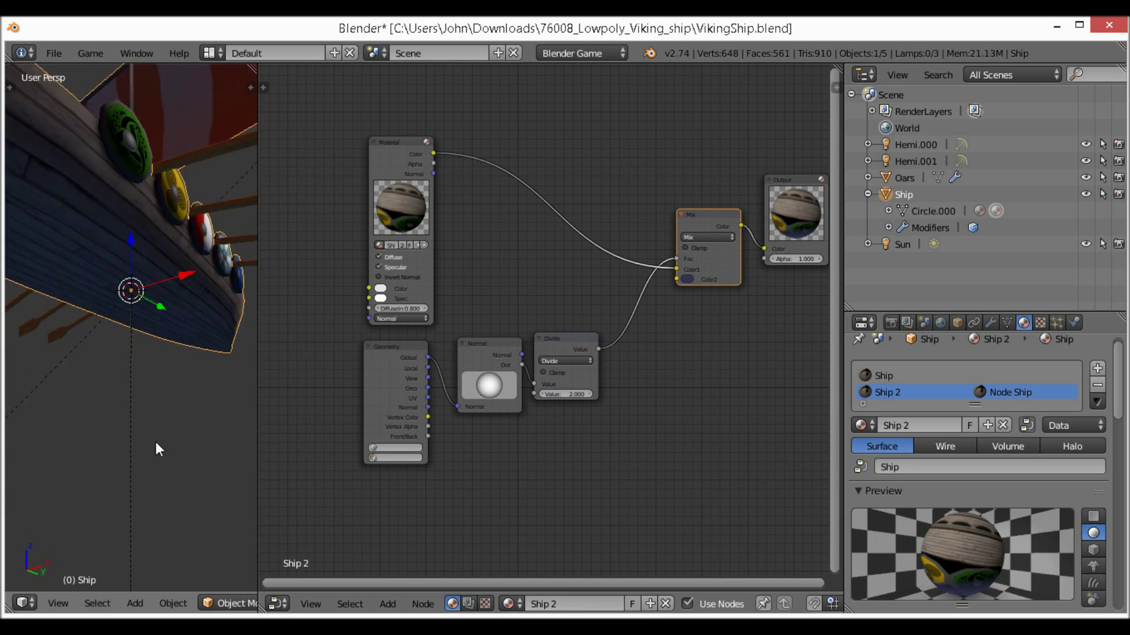
type("z")
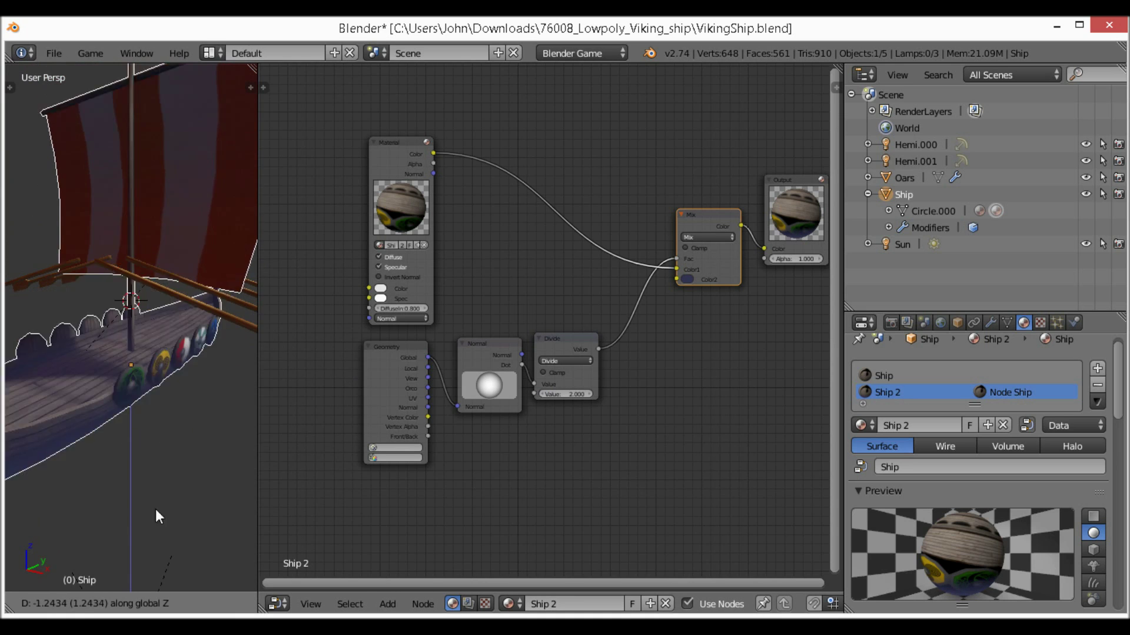
right_click(150, 419)
middle_click_drag(151, 419, 126, 324)
key("a")
Move the Output node well away from the Mix node to make room for more nodes
middle_click_drag(522, 402, 332, 447)
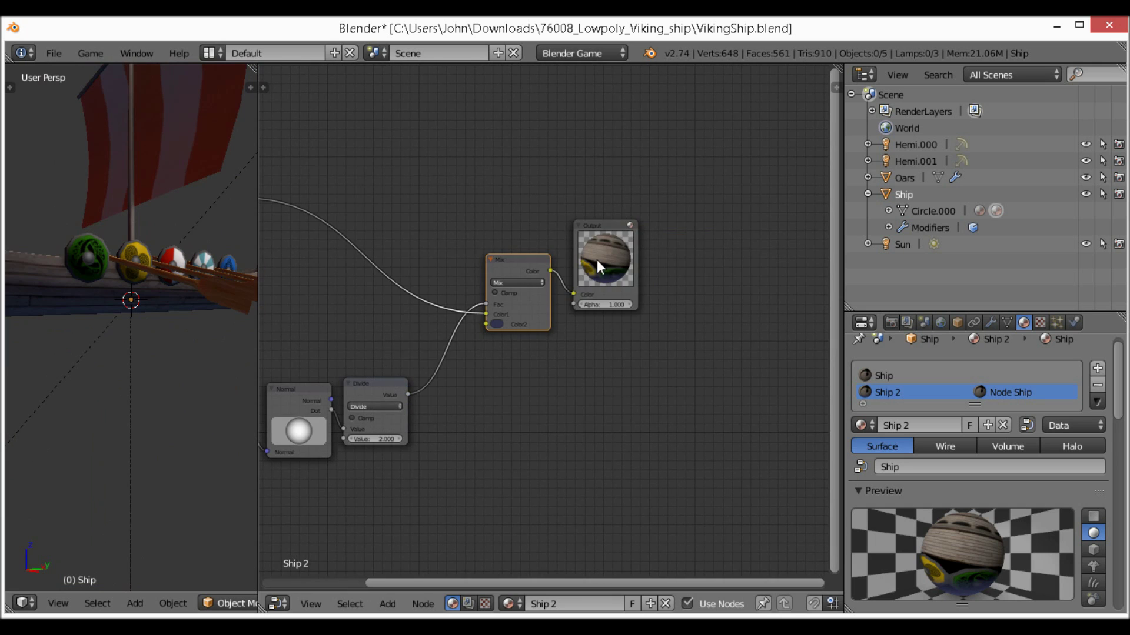
left_click_drag(598, 260, 780, 240)
middle_click_drag(147, 262, 244, 355)
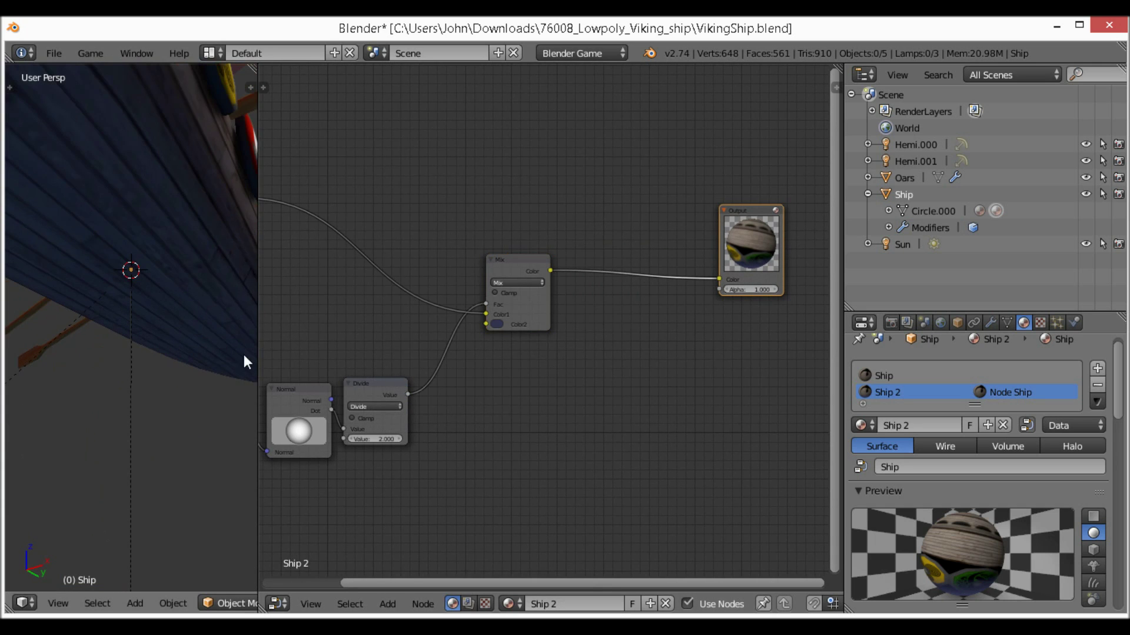
middle_click_drag(748, 249, 588, 291)
left_click_drag(588, 291, 813, 279)
Add a Camera Data node beside the Divide node and move the Mix node closer to the Output node
key("shift+a")
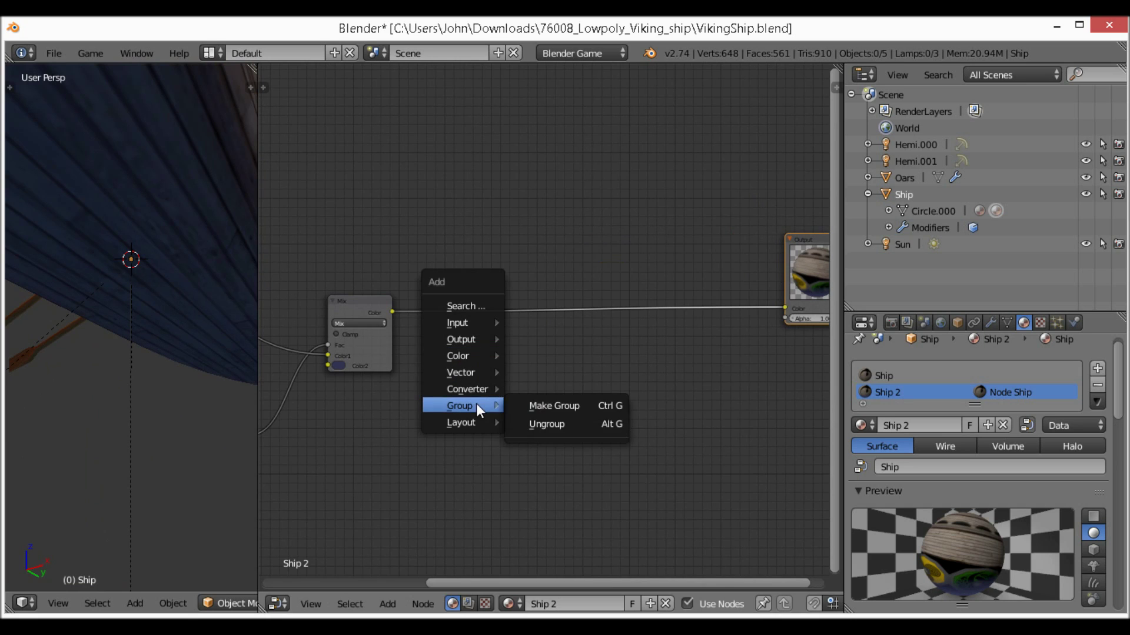
mouse_move(475, 388)
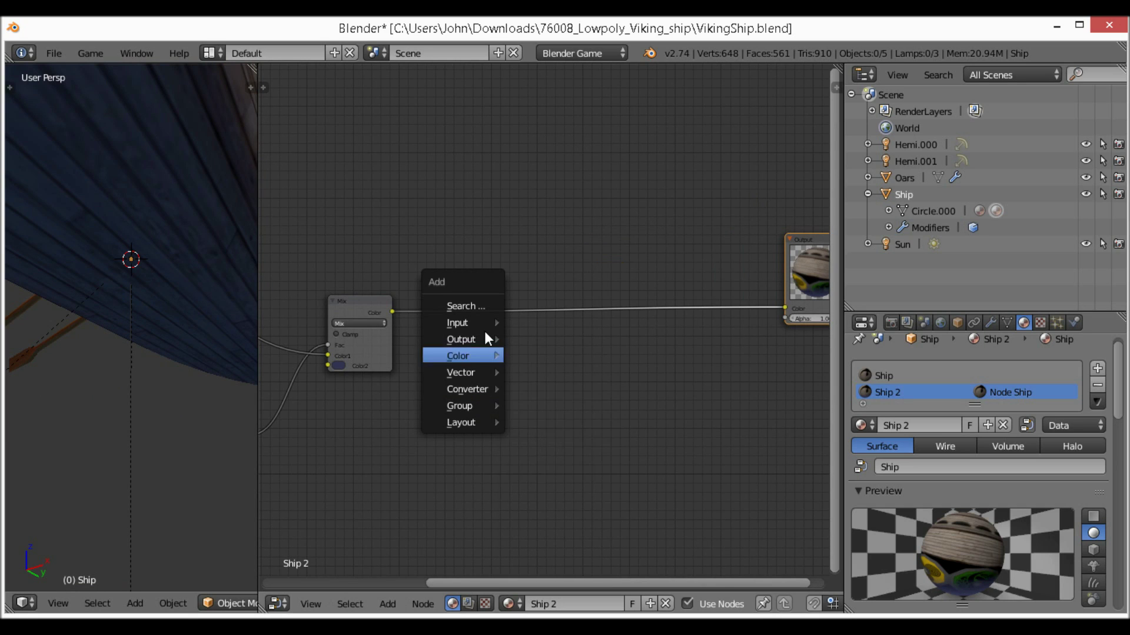
mouse_move(484, 327)
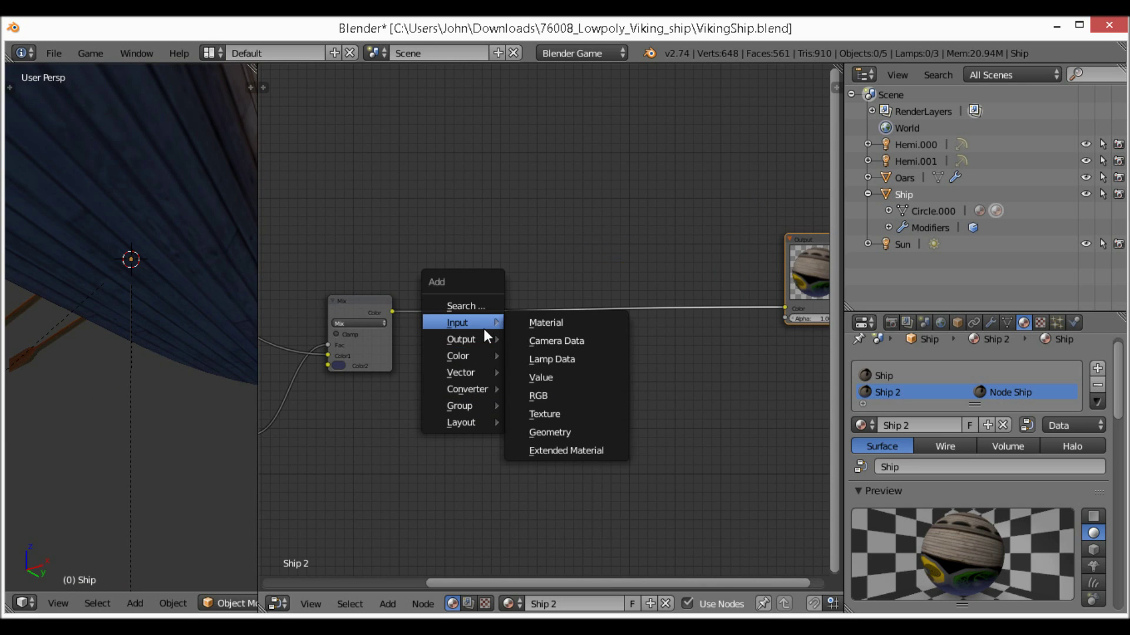
left_click(556, 341)
left_click(303, 457)
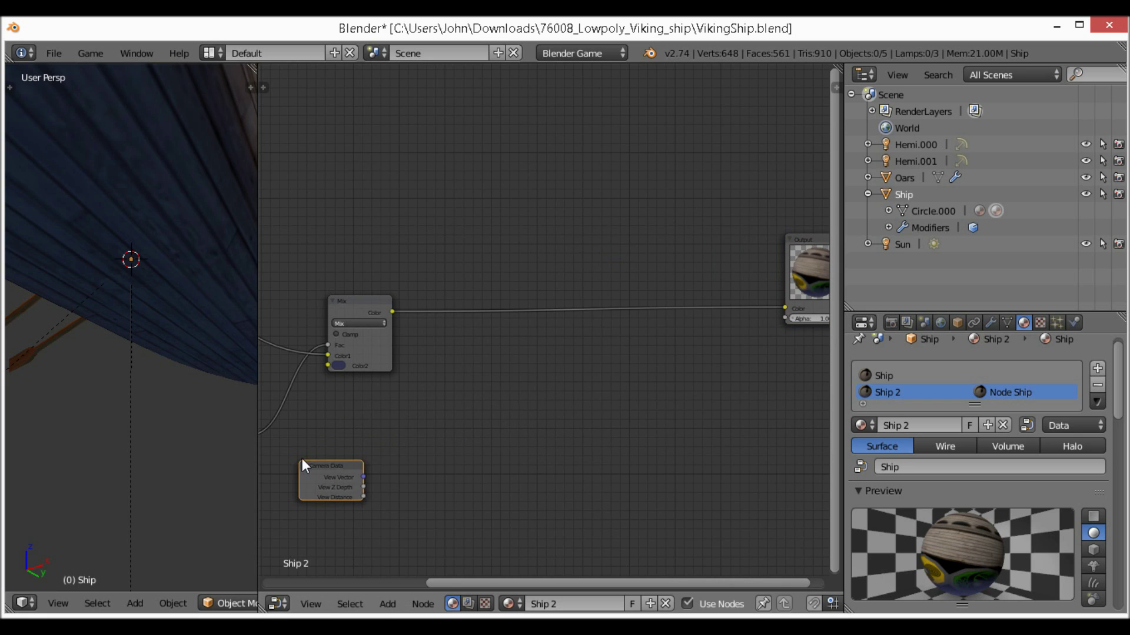
middle_click_drag(303, 457, 528, 323)
left_click_drag(593, 169, 794, 134)
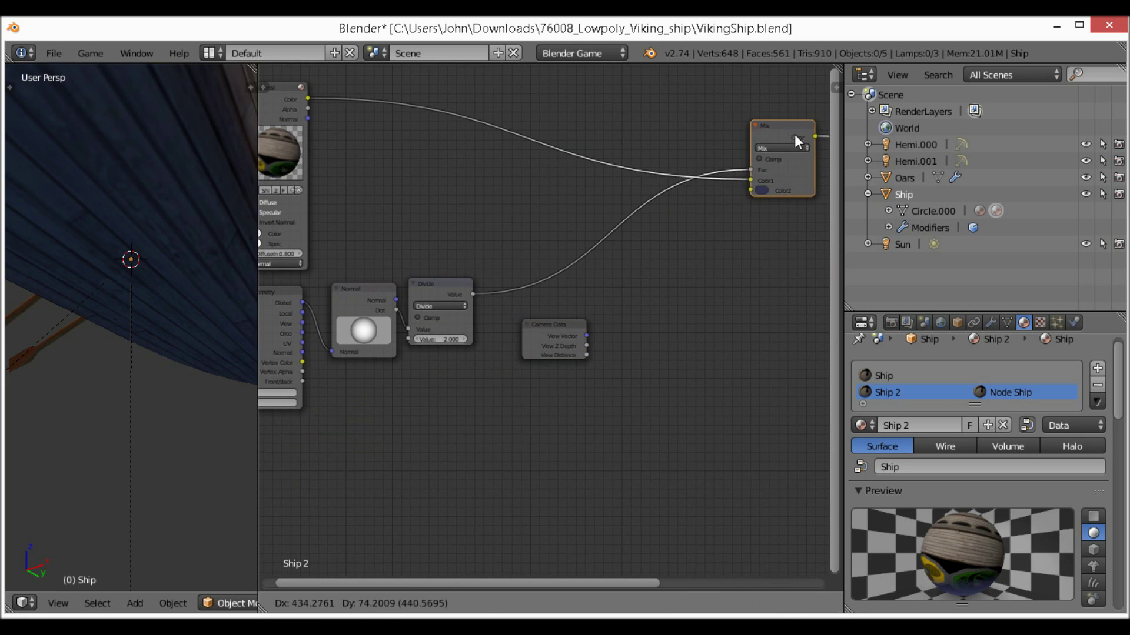
Add a Math node next to the Camera Data node and set its operation to Divide
scroll(446, 298, "up", 2)
scroll(502, 353, "down", 5, "ctrl")
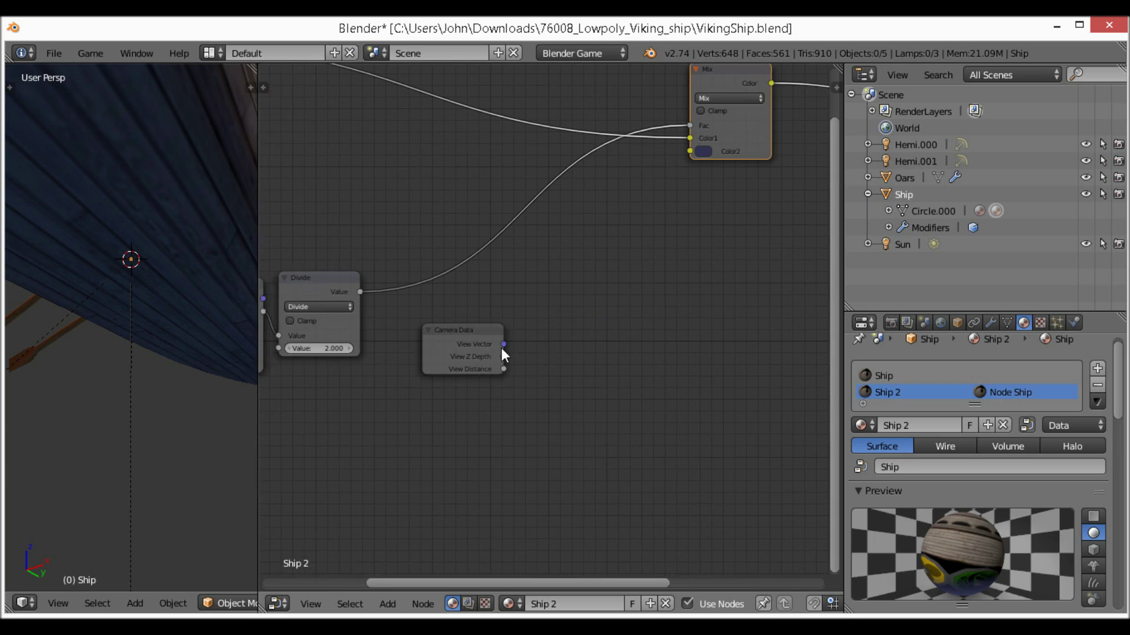
key("shift+a")
mouse_move(468, 405)
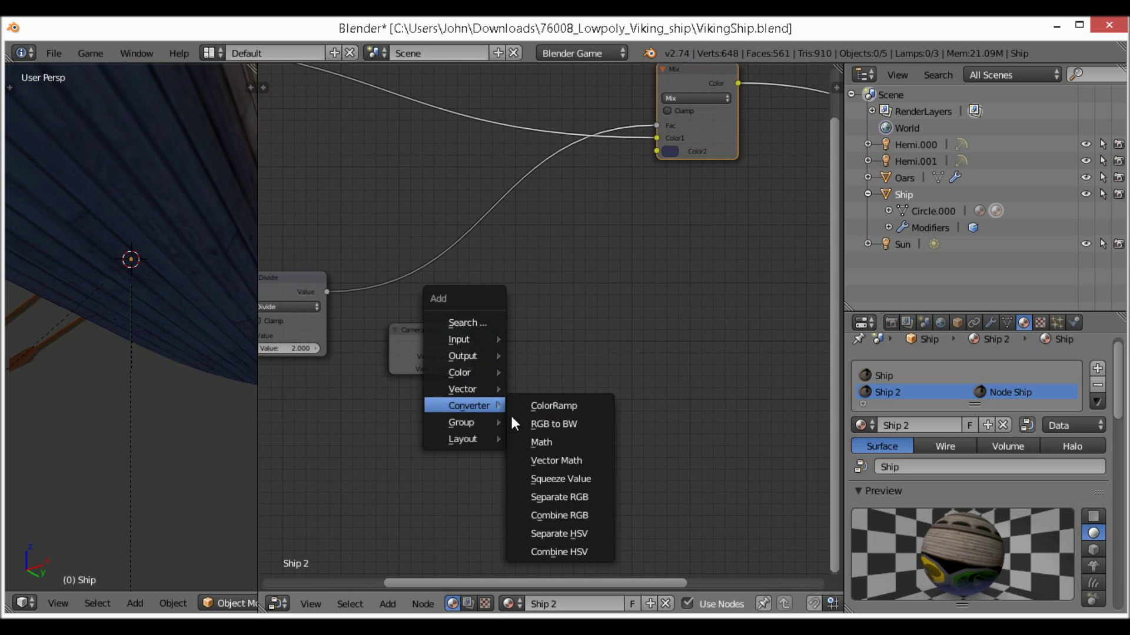
left_click(565, 441)
left_click(507, 186)
left_click(546, 279)
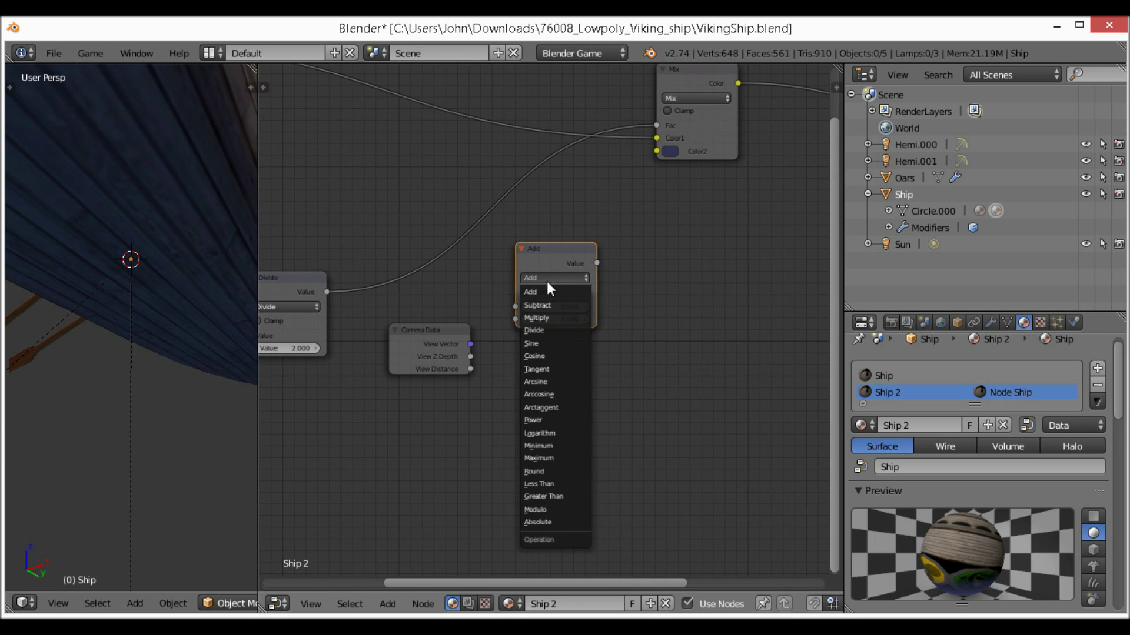
left_click(549, 332)
Adjust the Camera Data node's position and link its View Z Depth output to the new Divide node's first Value input
scroll(465, 368, "up", 1)
left_click_drag(458, 362, 418, 368)
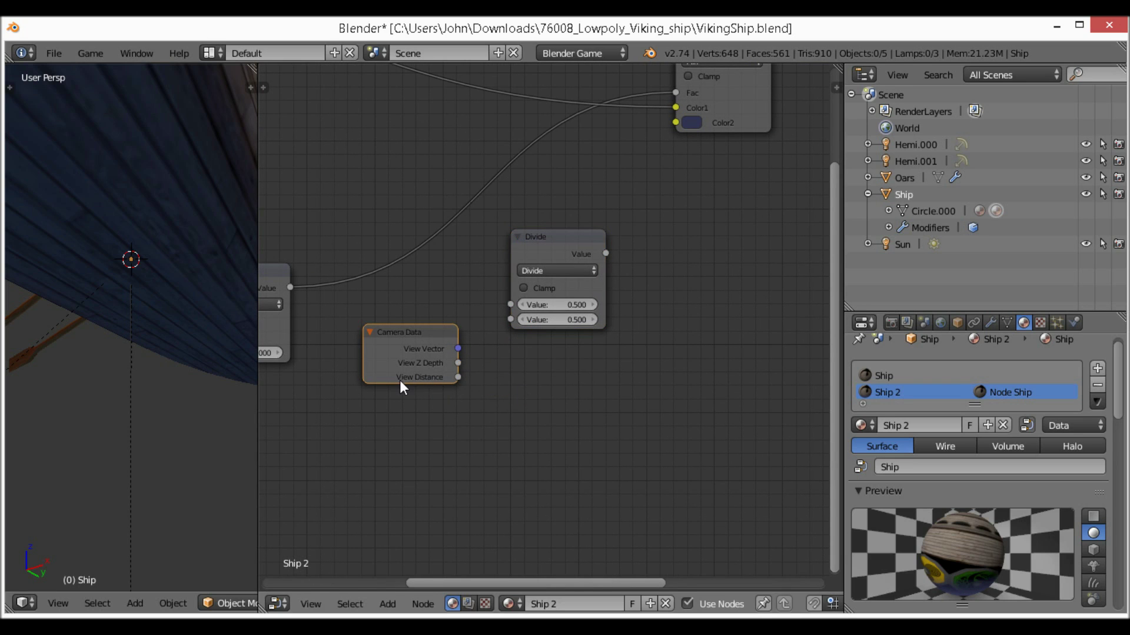
middle_click_drag(205, 324, 165, 368)
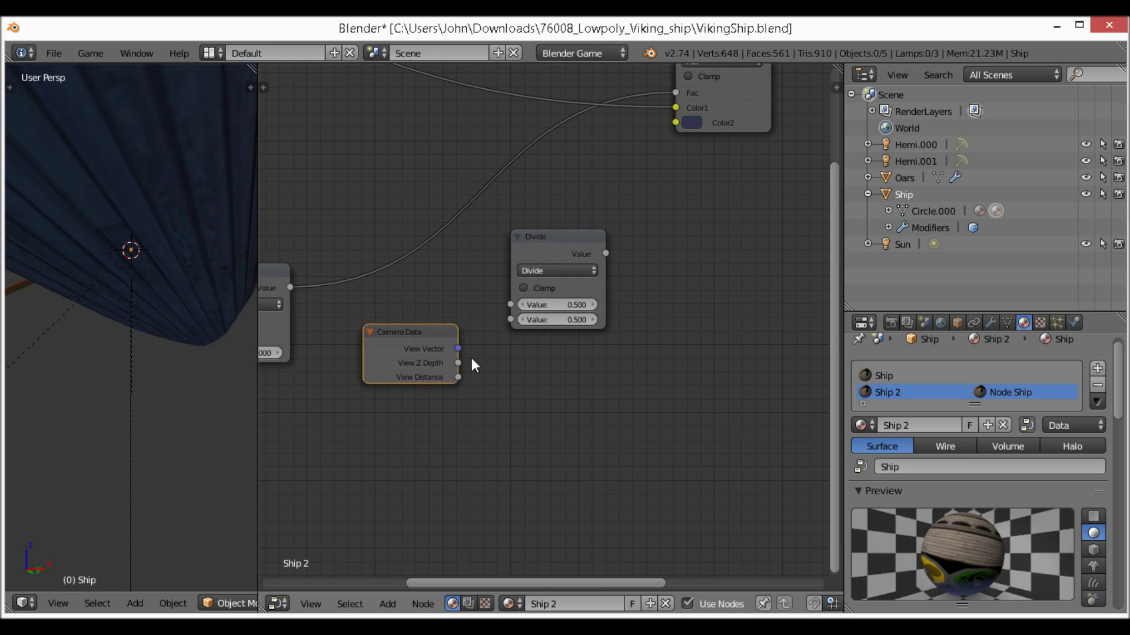
left_click_drag(459, 363, 521, 304)
Space out the Mix and Output nodes and link the new Divide node's Value output to the Output node's Color
middle_click_drag(640, 267, 416, 431)
left_click_drag(493, 197, 665, 117)
scroll(691, 224, "down", 3)
middle_click_drag(722, 236, 614, 239)
left_click_drag(743, 242, 677, 354)
left_click_drag(306, 401, 619, 390)
middle_click_drag(513, 237, 666, 244)
key("shift+a")
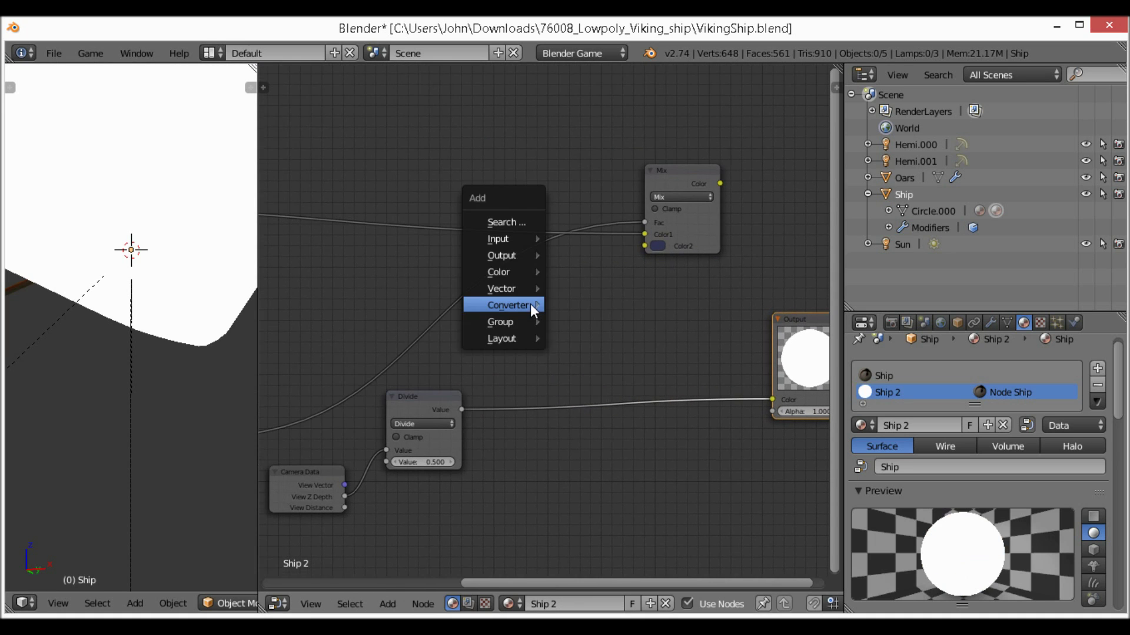
Set the camera-depth Divide node's second value to 10
scroll(170, 292, "down", 1)
scroll(170, 288, "down", 4)
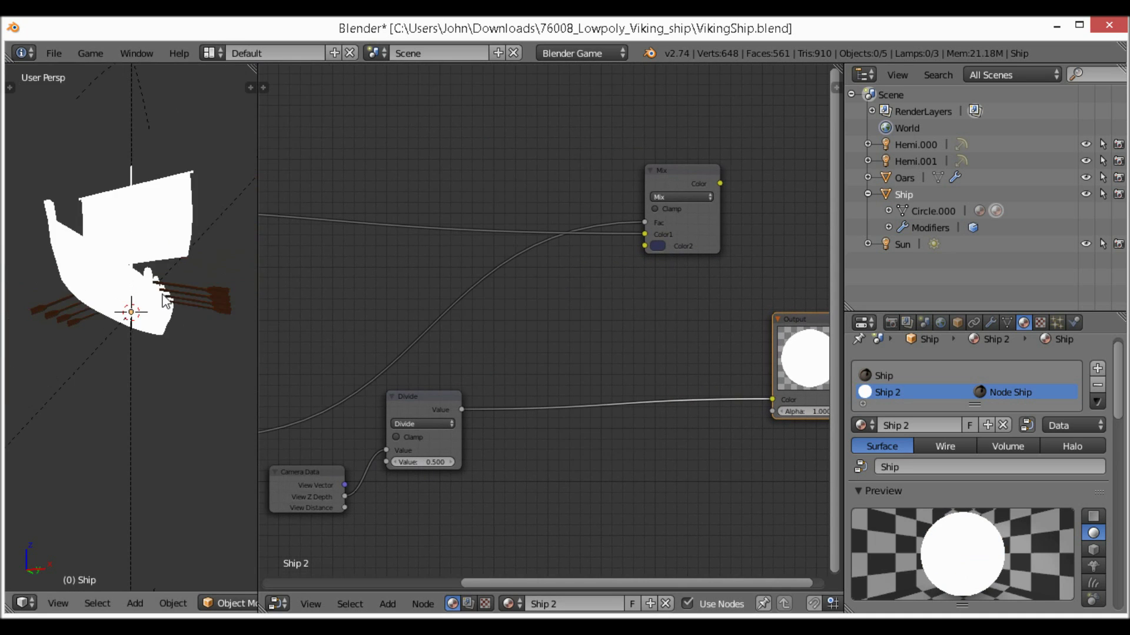
middle_click_drag(163, 297, 201, 372)
scroll(202, 372, "up", 8)
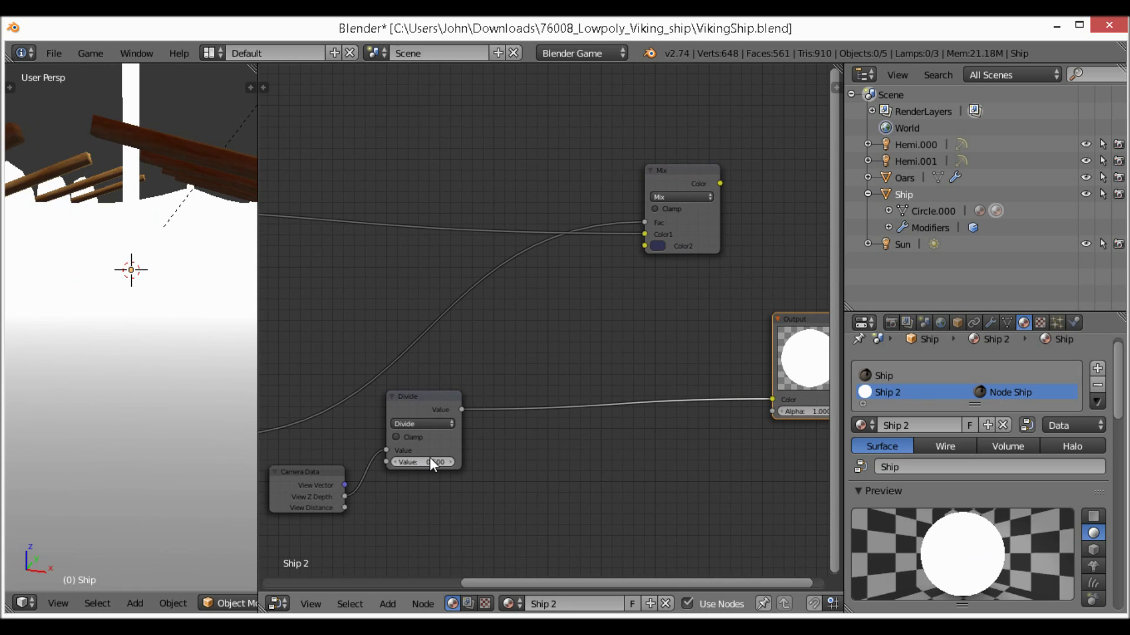
left_click(430, 461)
type("2")
key("Return")
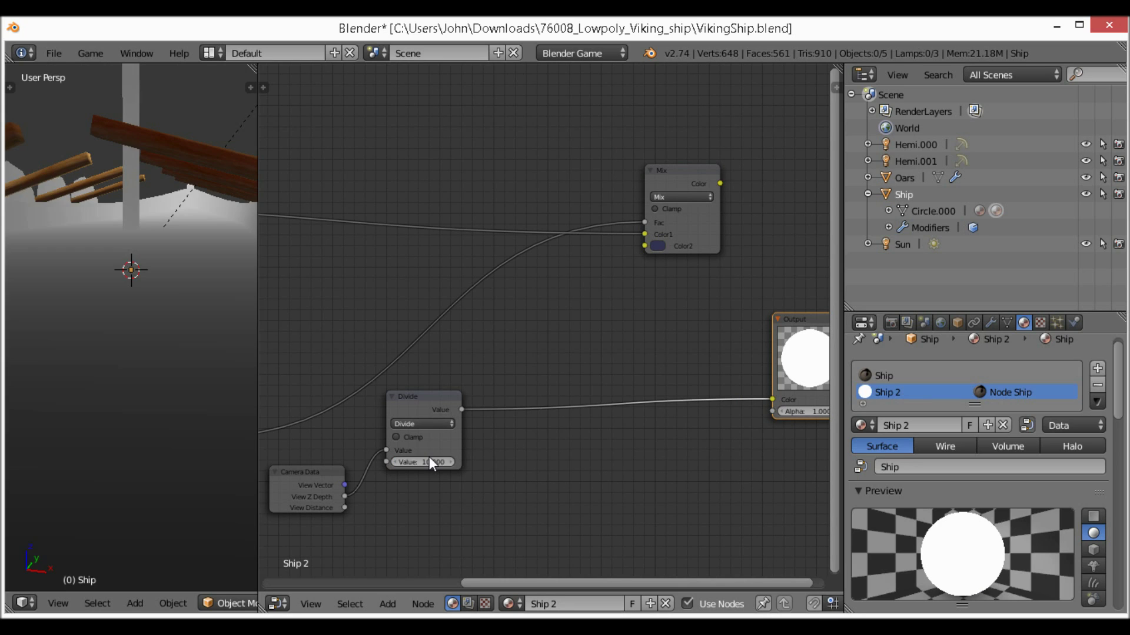
Examine the camera-depth shading on the ship from a distance and close to the hull
scroll(176, 281, "down", 4)
middle_click_drag(142, 295, 123, 256)
scroll(117, 264, "down", 5)
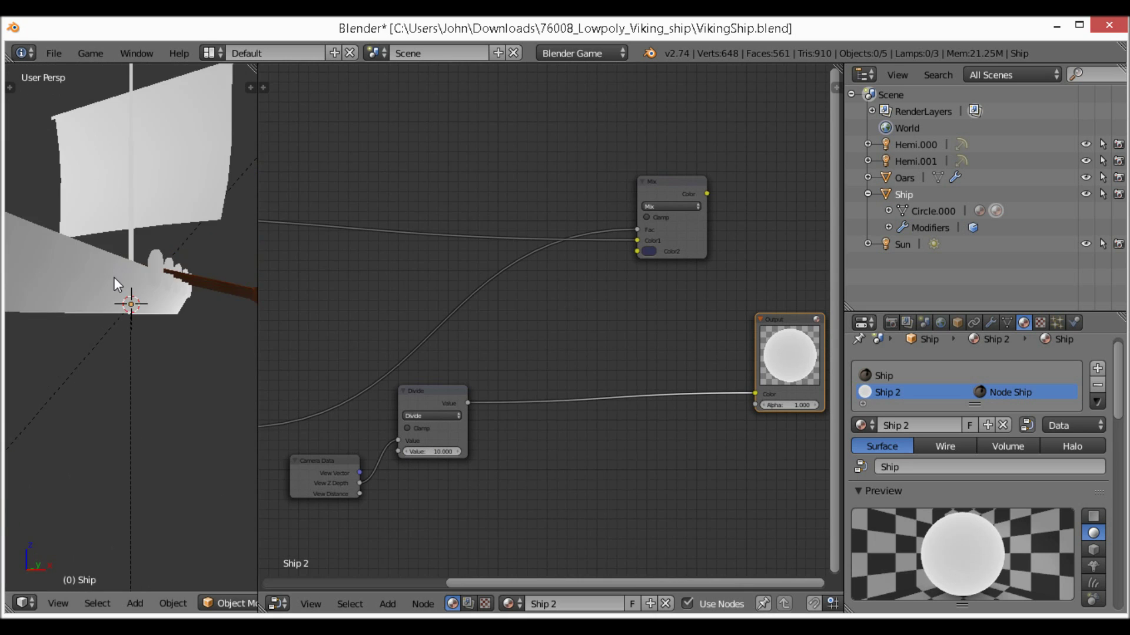
key("shift+f")
key("w")
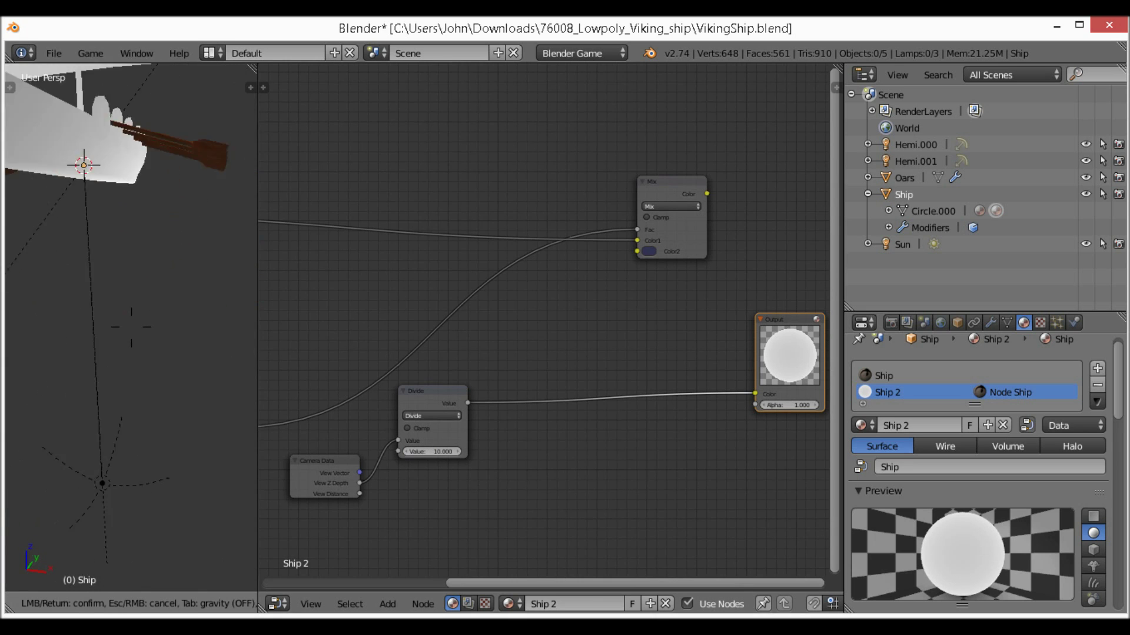
left_click(135, 340)
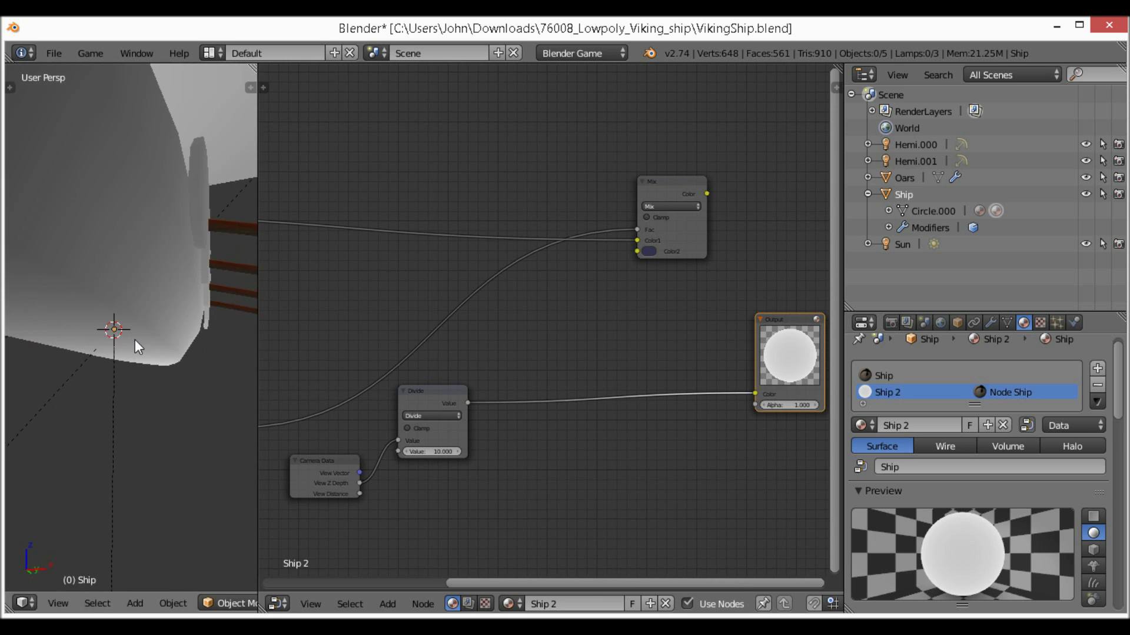
Insert a second MixRGB node into the link between the first Divide node and the original Mix node's Fac
scroll(547, 406, "up", 2)
key("shift+a")
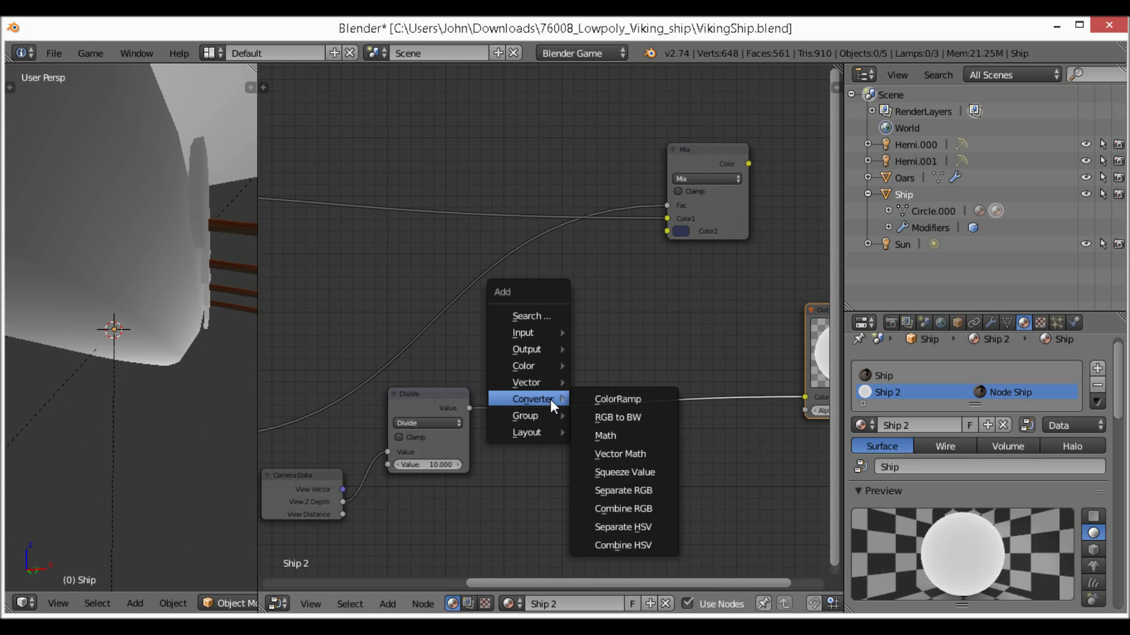
mouse_move(538, 366)
left_click(601, 364)
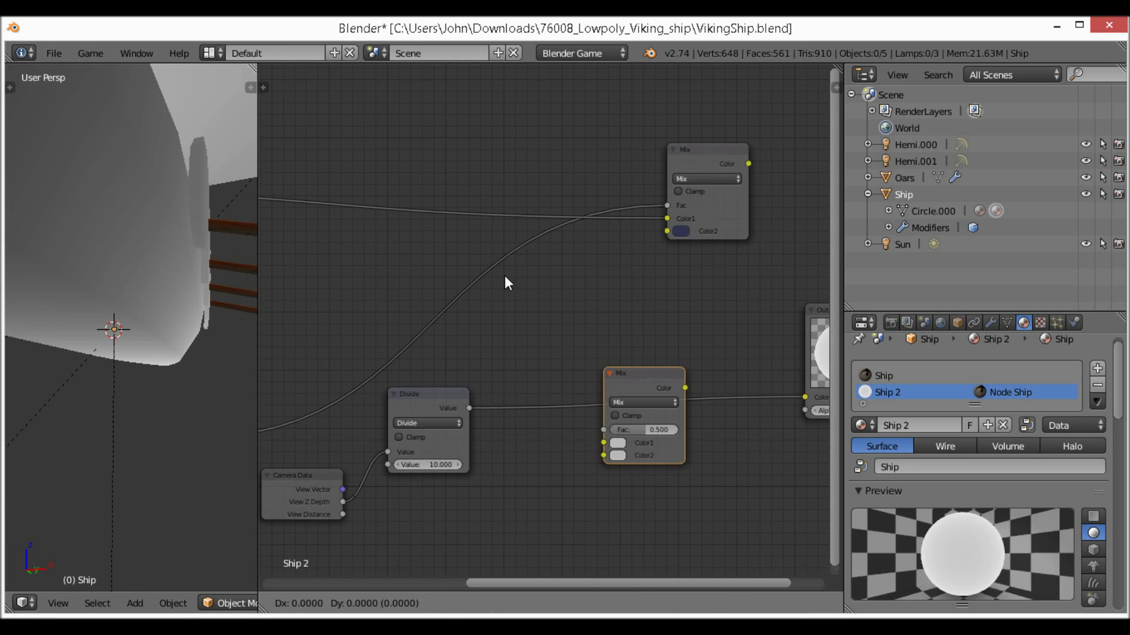
left_click(492, 261)
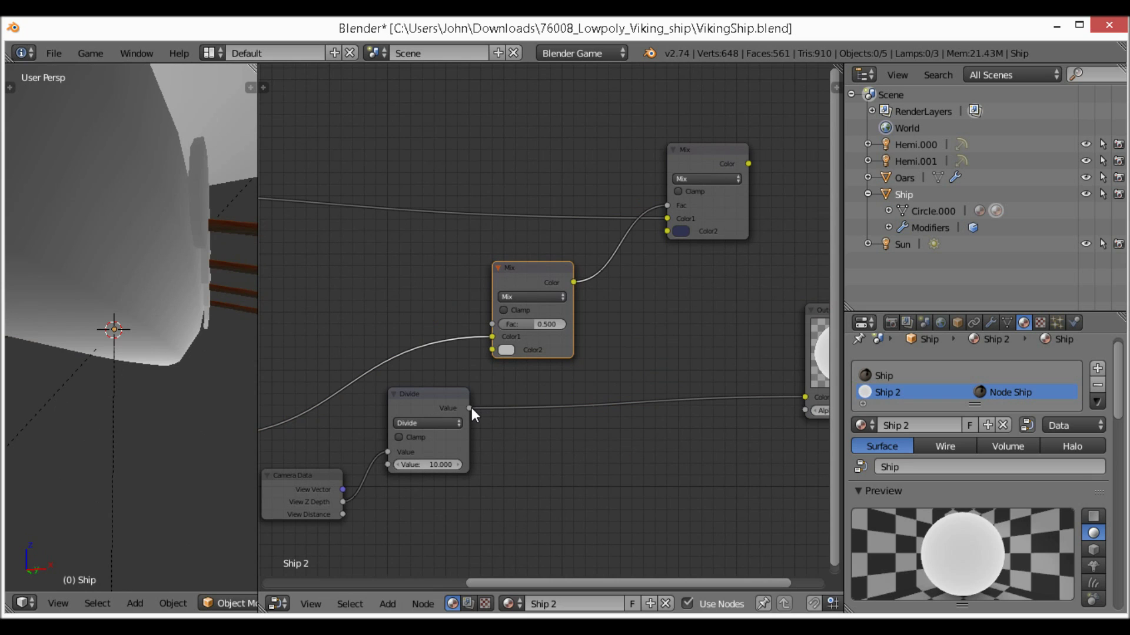
Link the camera-depth Divide's Value to the new Mix node's Fac, and that Mix node's Color to the Output node's Color
left_click_drag(469, 408, 492, 325)
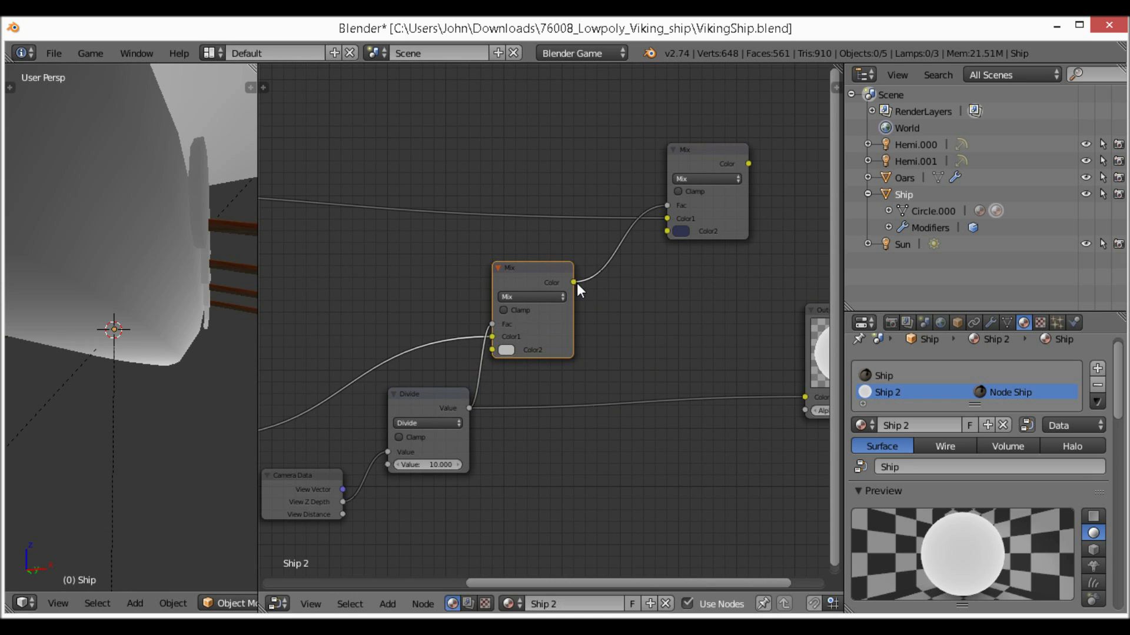
left_click_drag(573, 282, 807, 396)
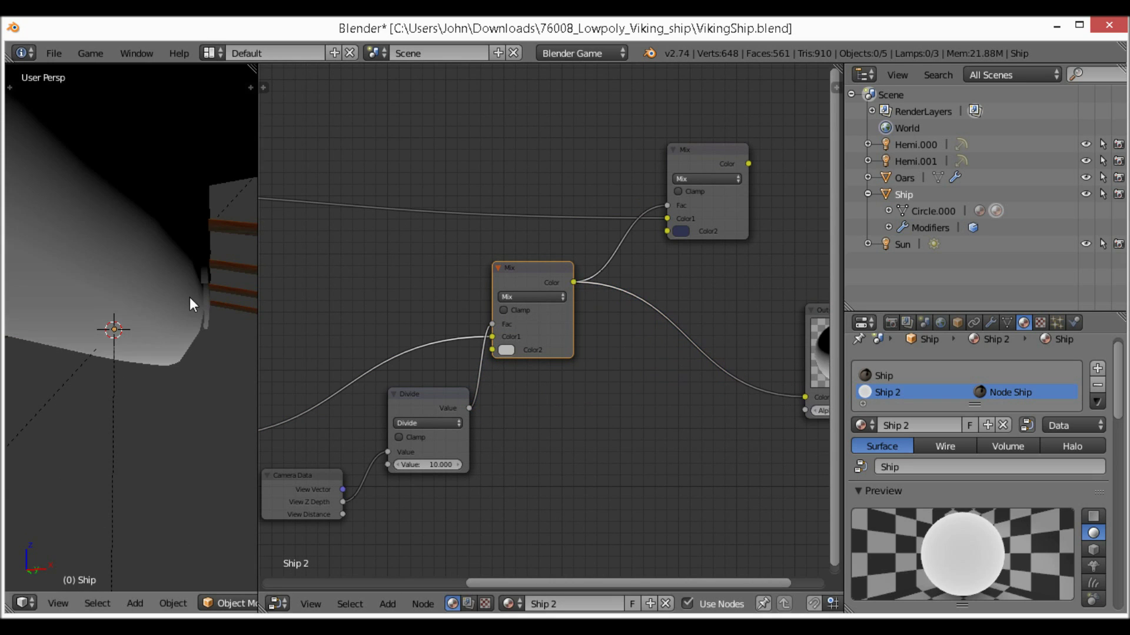
Set the new Mix node's Color2 to black
middle_click_drag(189, 298, 175, 364)
scroll(174, 364, "down", 4)
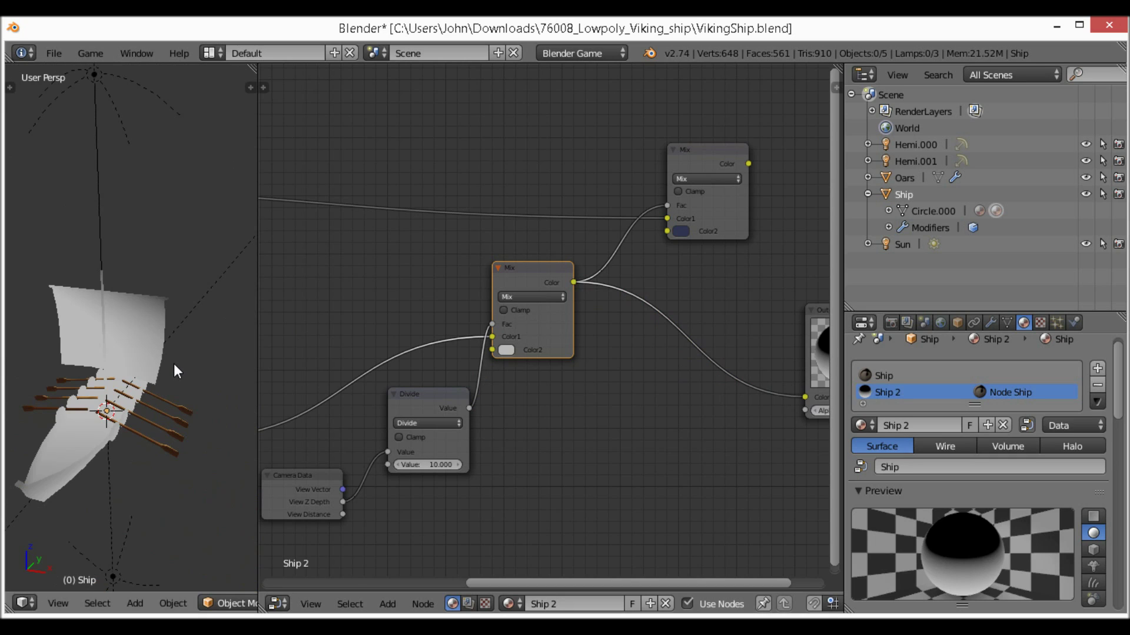
left_click(506, 351)
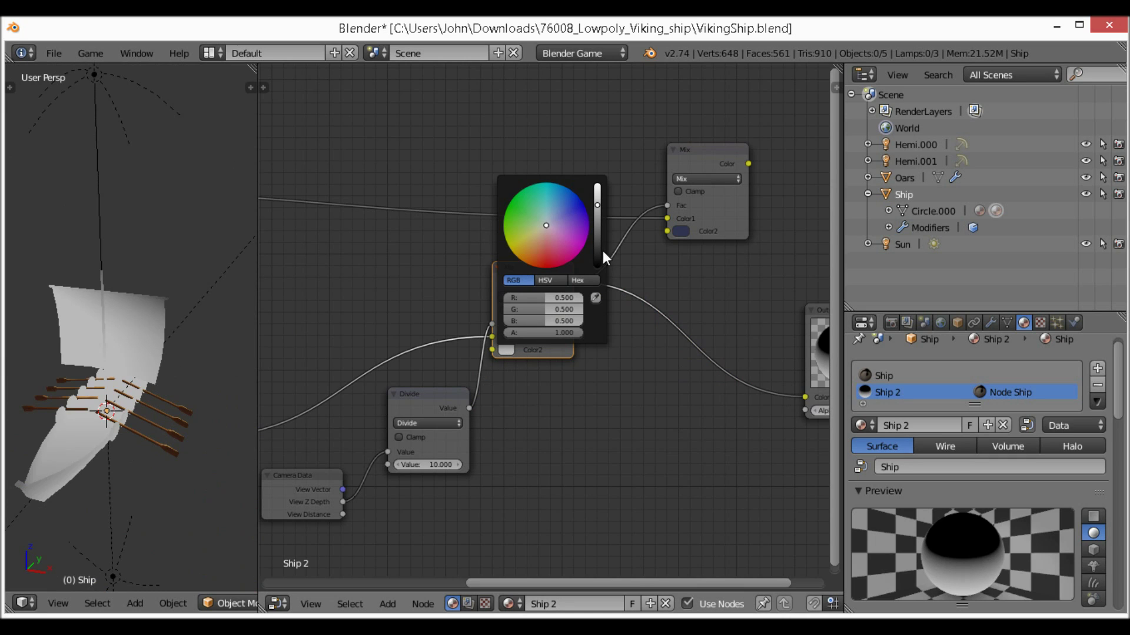
left_click_drag(596, 205, 597, 268)
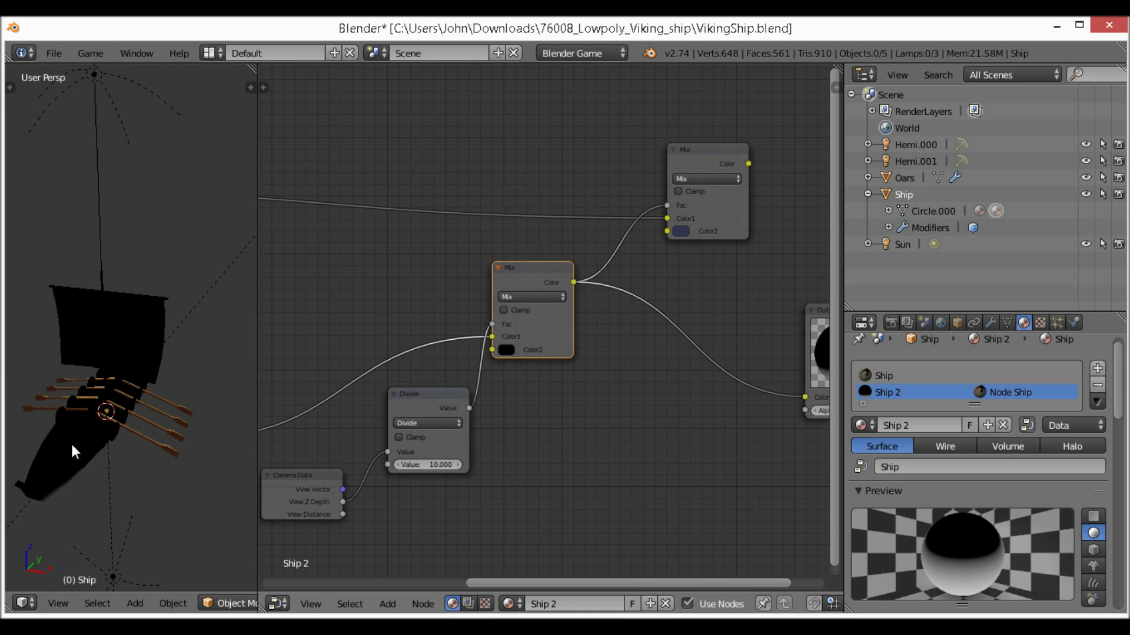
Examine the shading on the ship's hull from below, both up close and from farther away
scroll(103, 376, "up", 3)
middle_click_drag(71, 443, 125, 358)
scroll(113, 384, "up", 5)
scroll(114, 388, "down", 5)
scroll(148, 343, "up", 2)
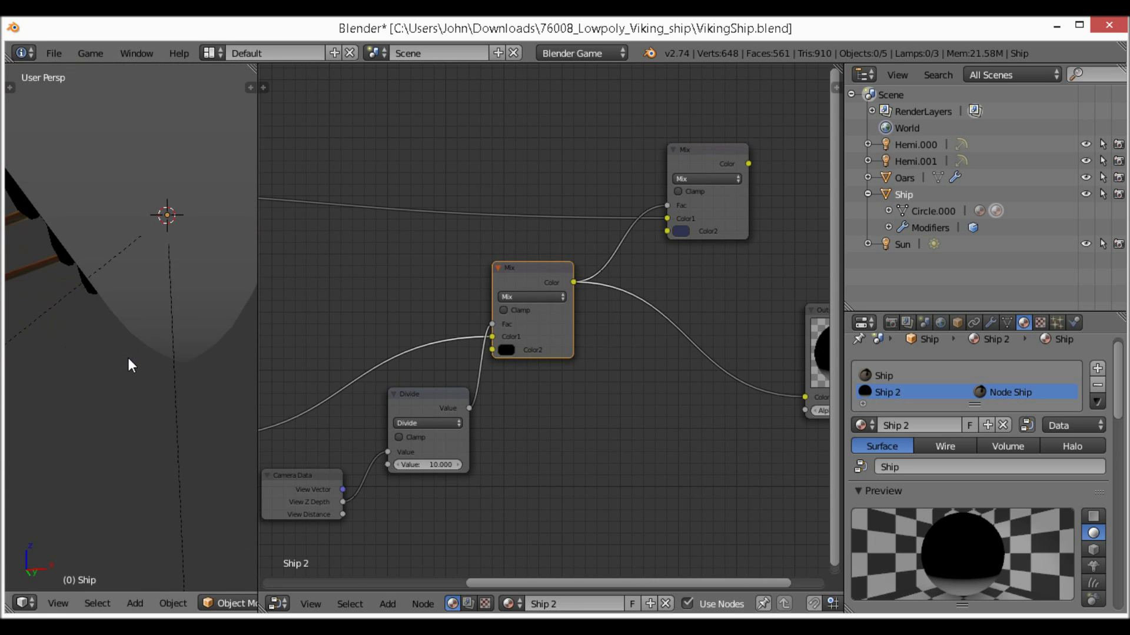
key("shift+f")
key("w")
left_click(131, 327)
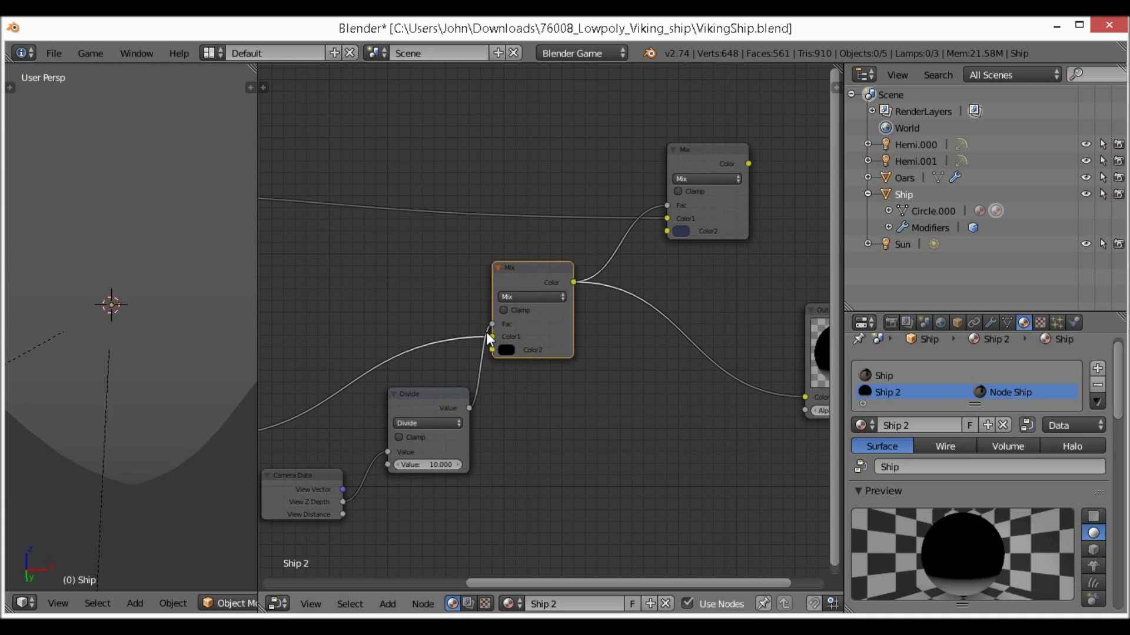
Move the first Divide's link on the new Mix node from Color1 to Color2, and set Color1 to black
left_click_drag(486, 332, 491, 352)
left_click(506, 335)
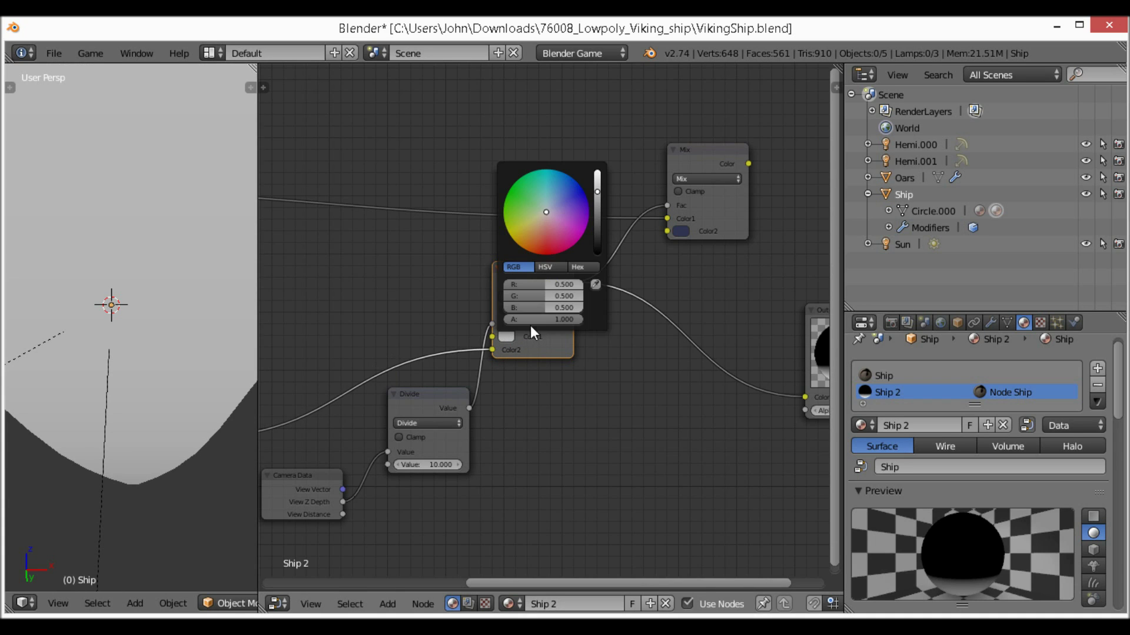
left_click_drag(597, 192, 593, 259)
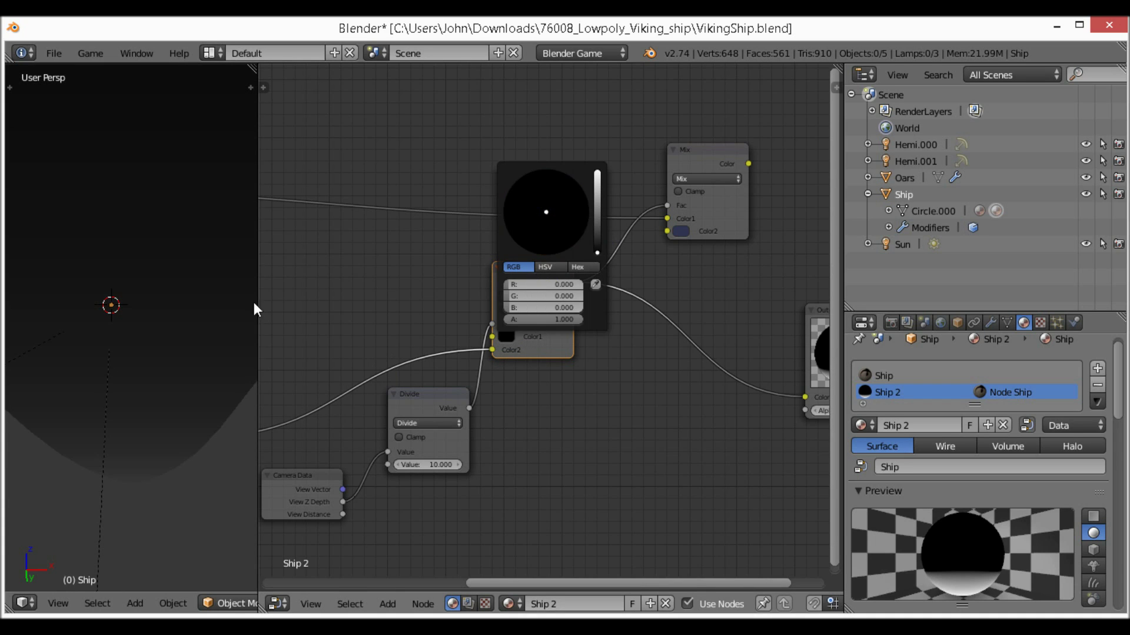
scroll(190, 315, "down", 6)
middle_click_drag(189, 315, 150, 366)
key("shift+f")
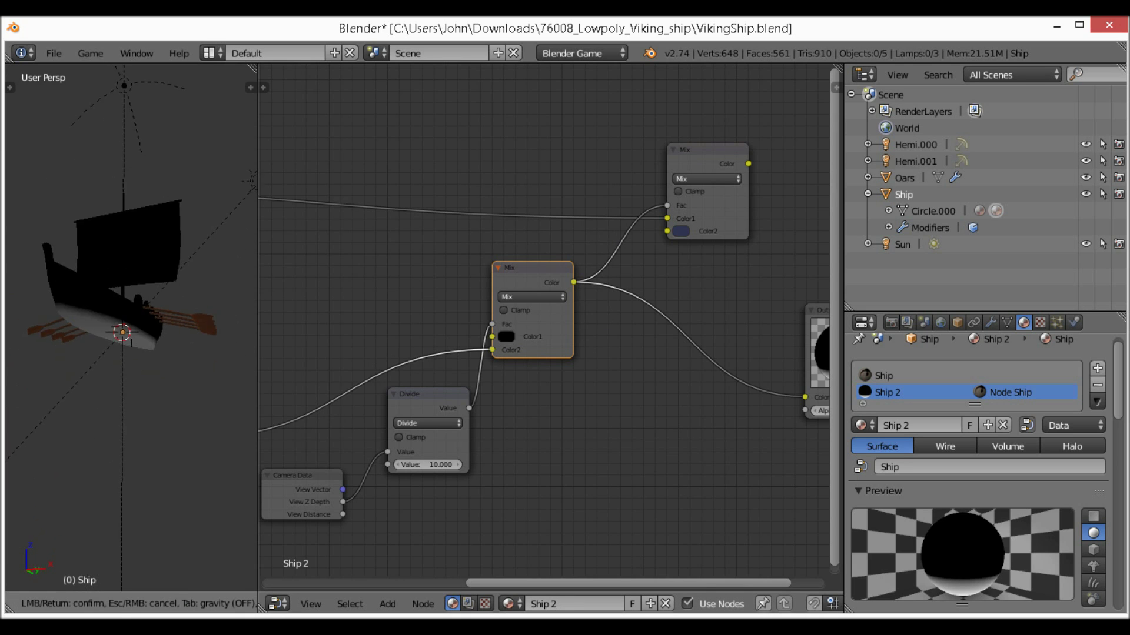
key("w")
key("w")
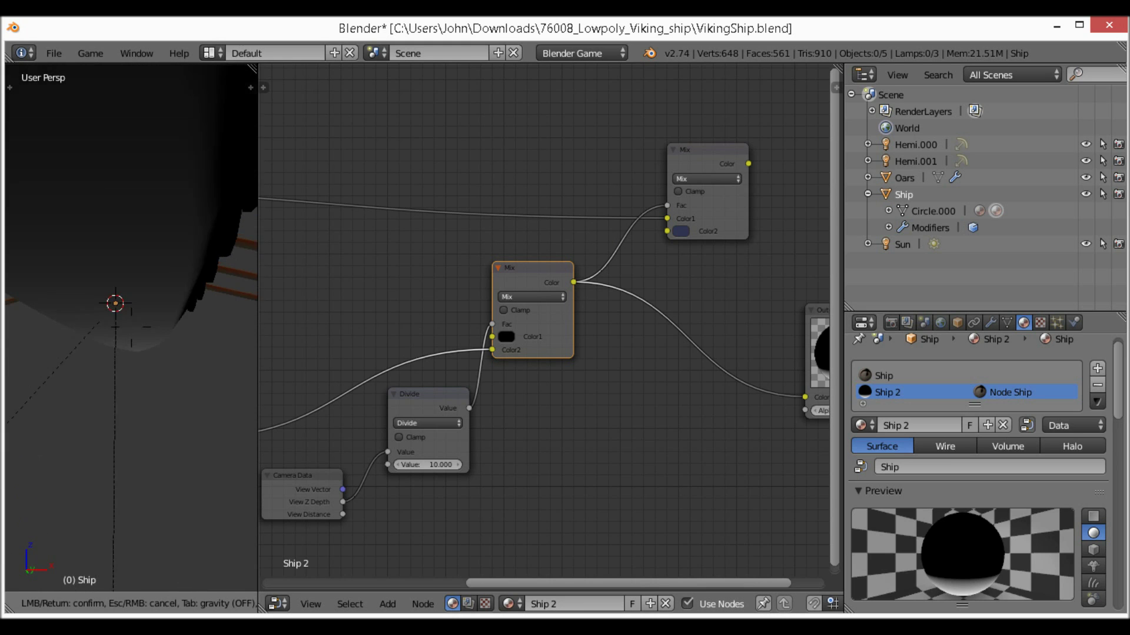
key("Escape")
Shift the Output node away from the Mix nodes and link the original Mix node's Color to its Color input
middle_click_drag(579, 385, 401, 407)
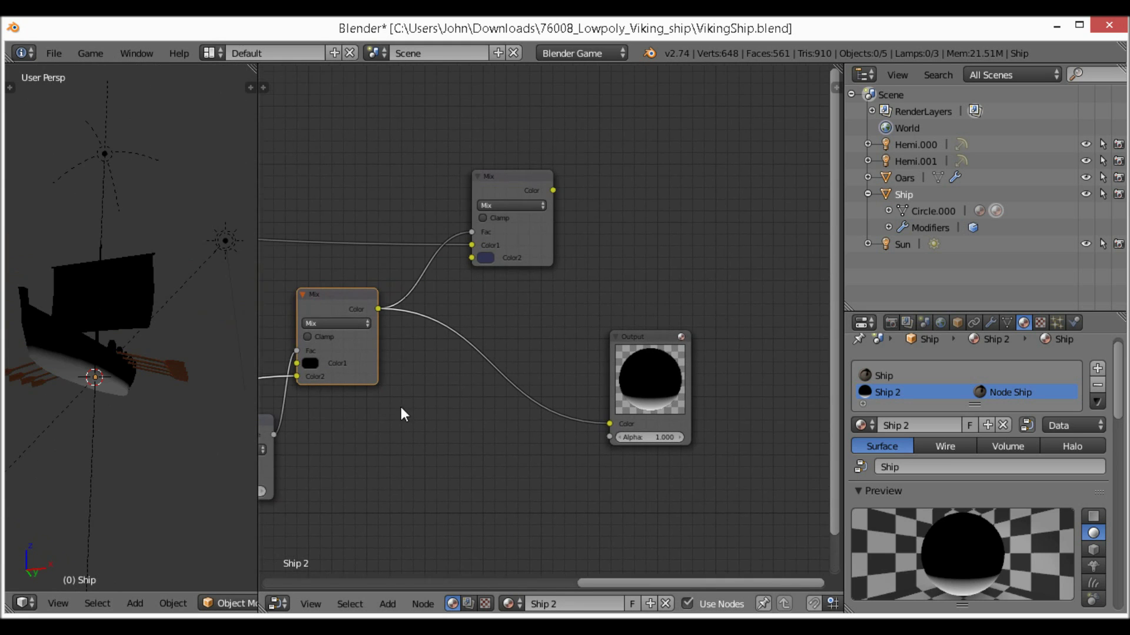
left_click_drag(670, 380, 760, 298)
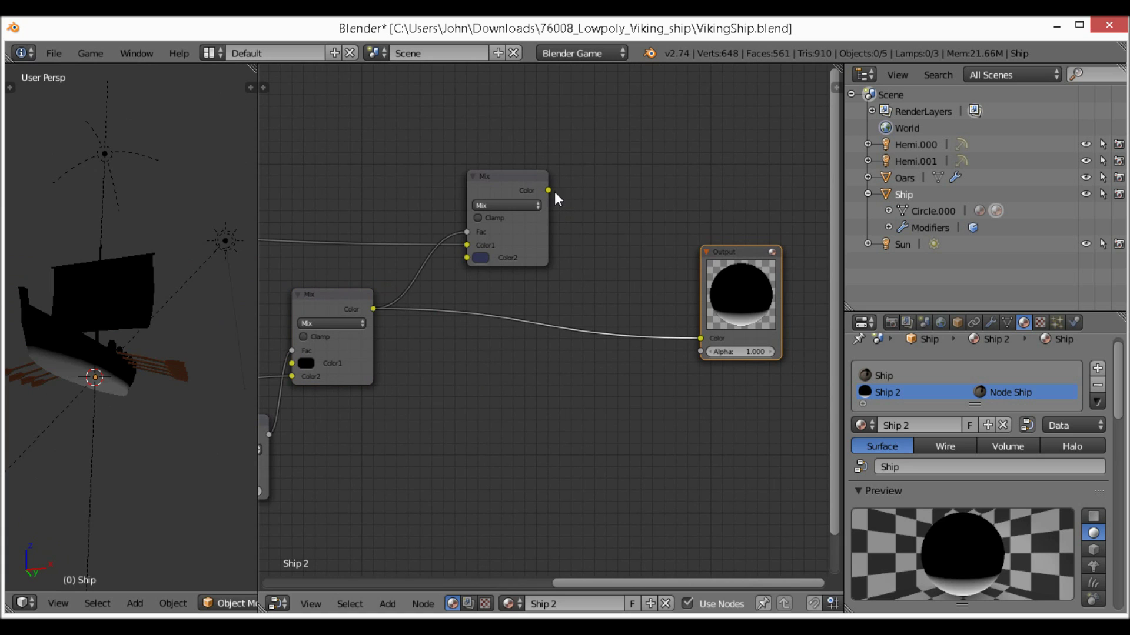
left_click_drag(550, 190, 689, 337)
middle_click_drag(65, 292, 143, 380)
Select the ship and move it down along the Z axis, well below its oars
right_click(152, 454)
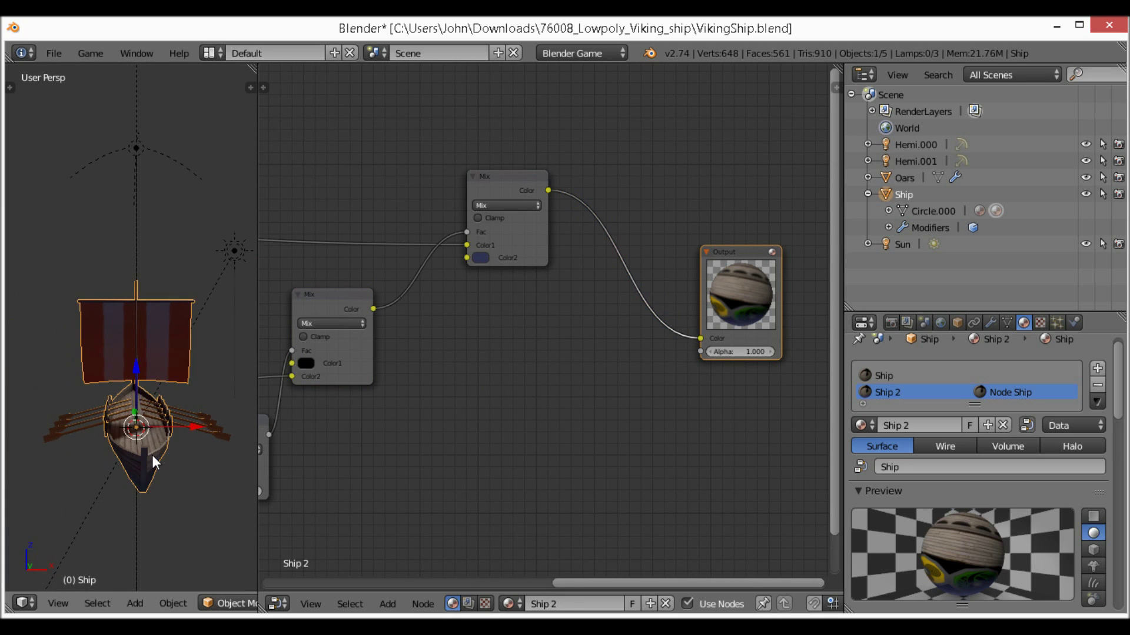
key("KP_Decimal")
middle_click_drag(152, 454, 97, 382)
key("g")
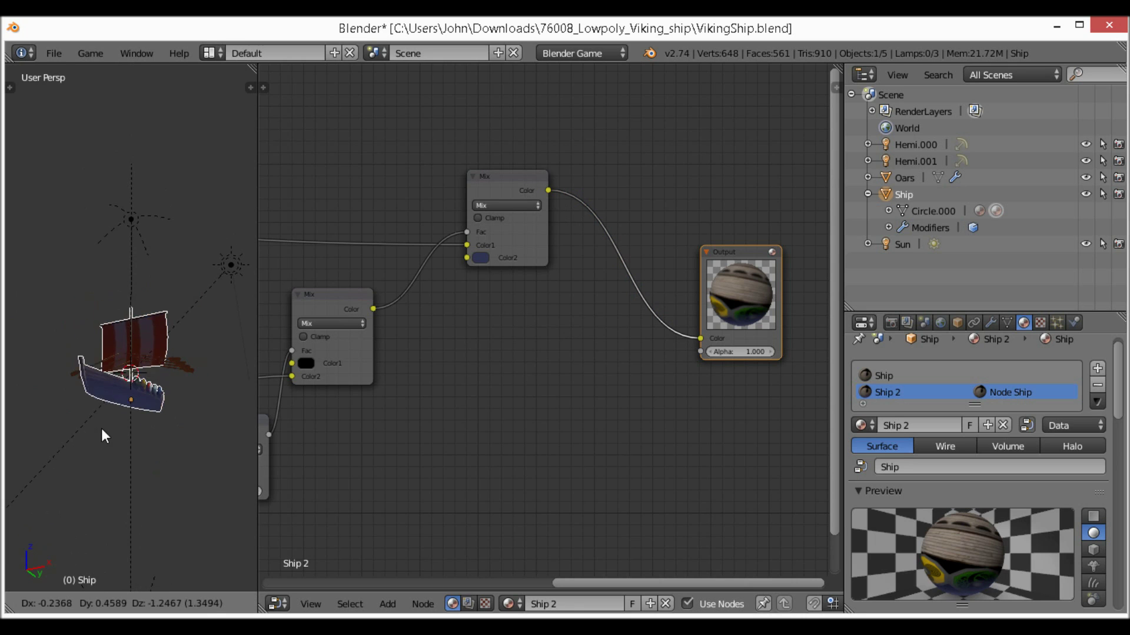
key("z")
left_click(110, 521)
middle_click_drag(132, 516, 138, 408)
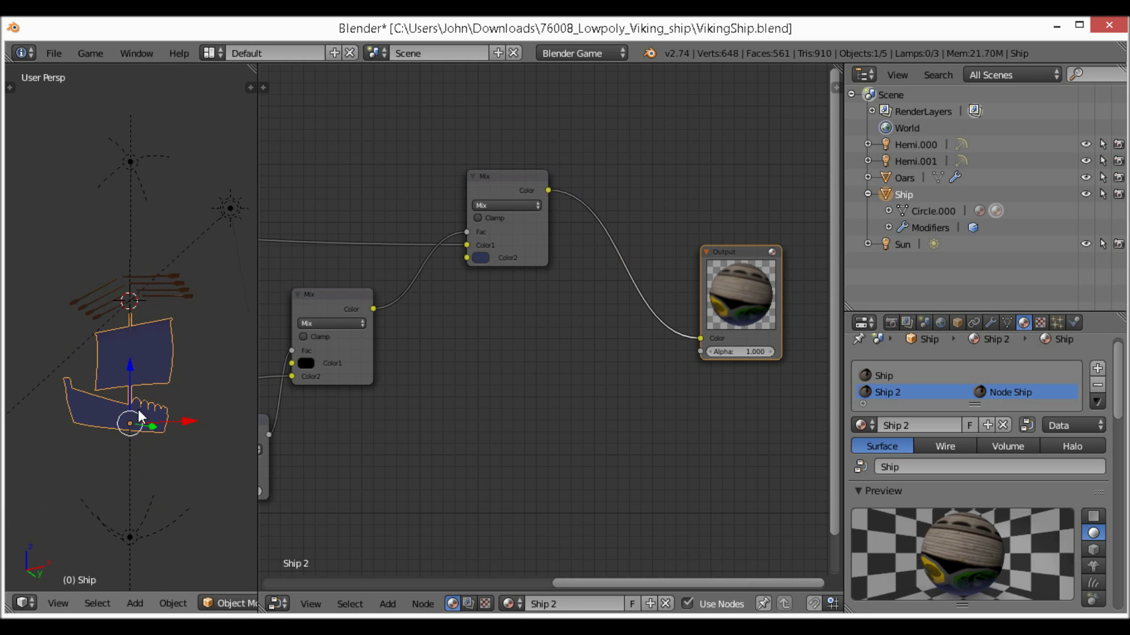
Examine the lowered ship's blue tint up close and from a distance, and undo the downward move
key("shift+f")
key("w")
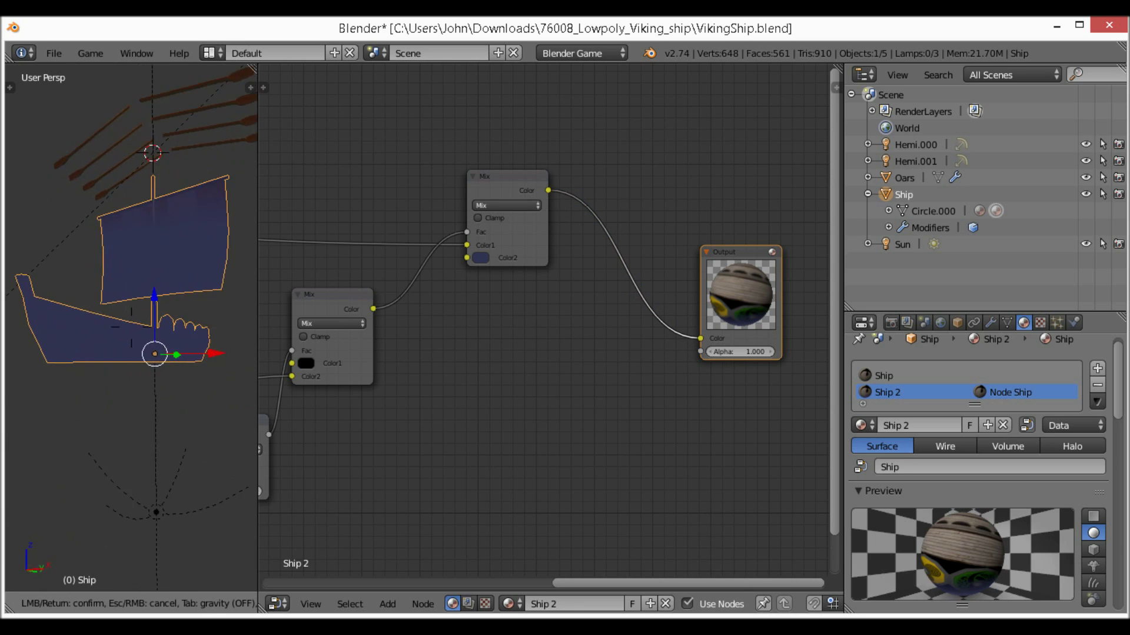
key("w")
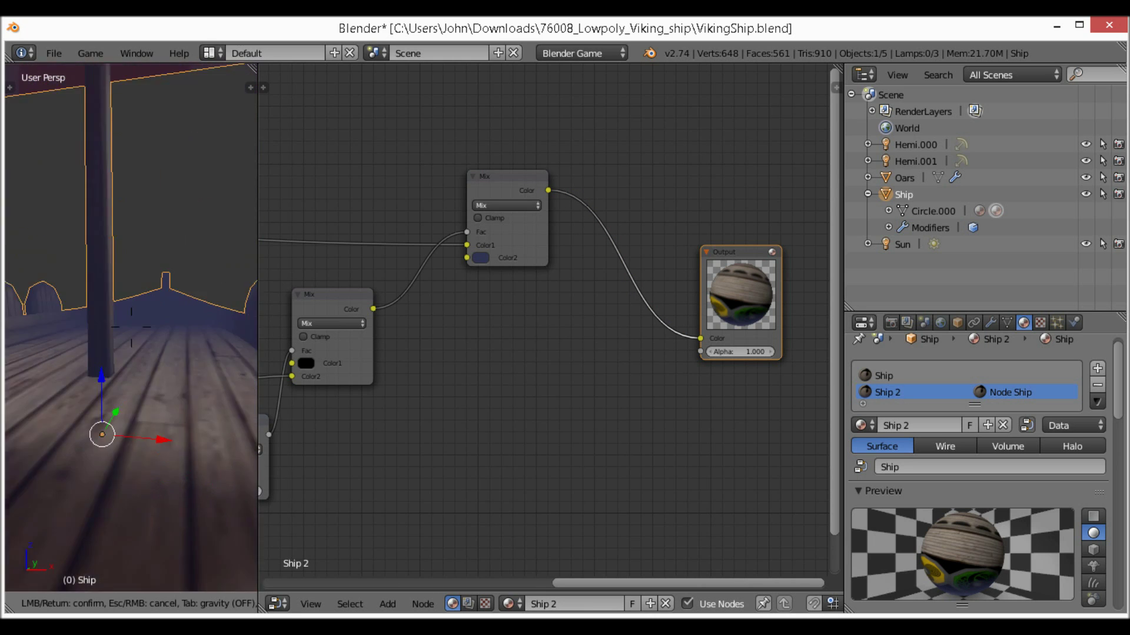
key("s")
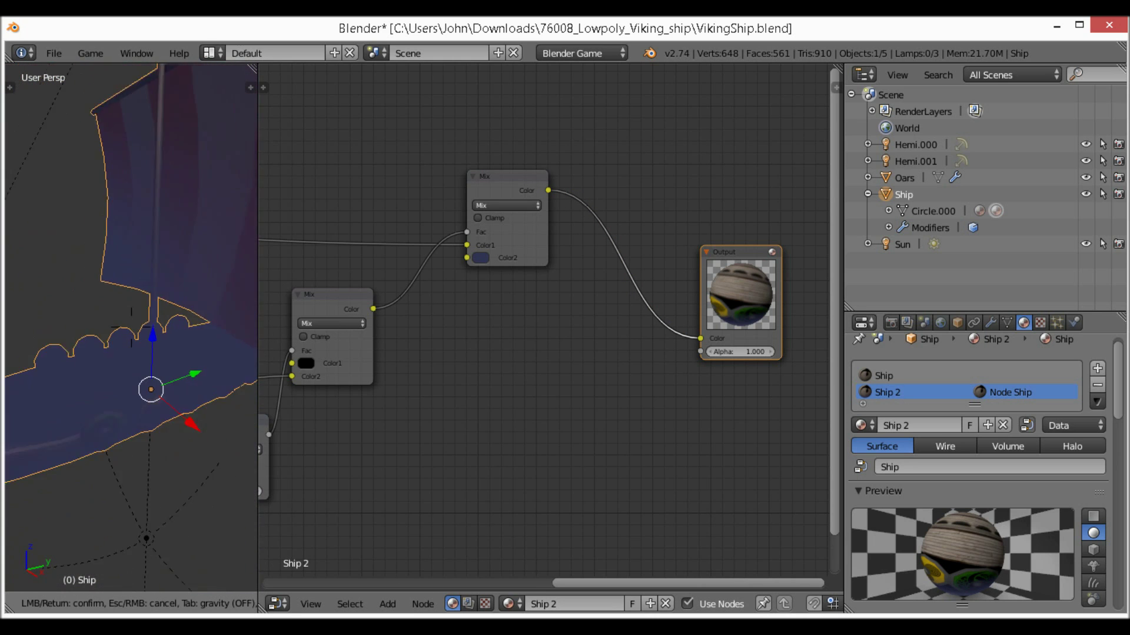
key("s")
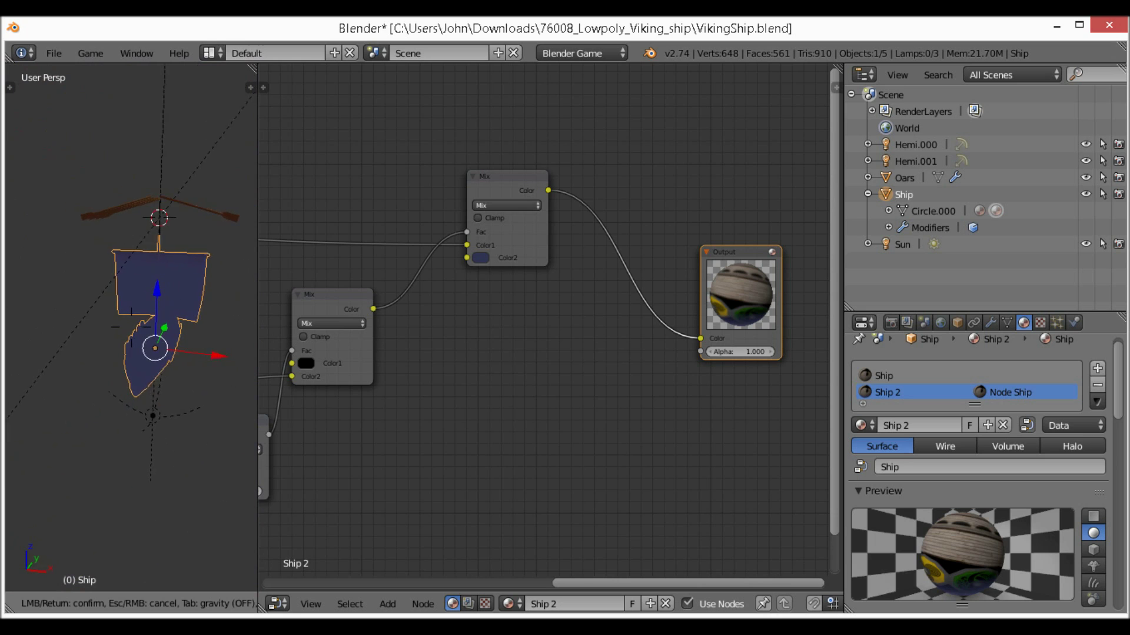
left_click(132, 335)
key("ctrl+z")
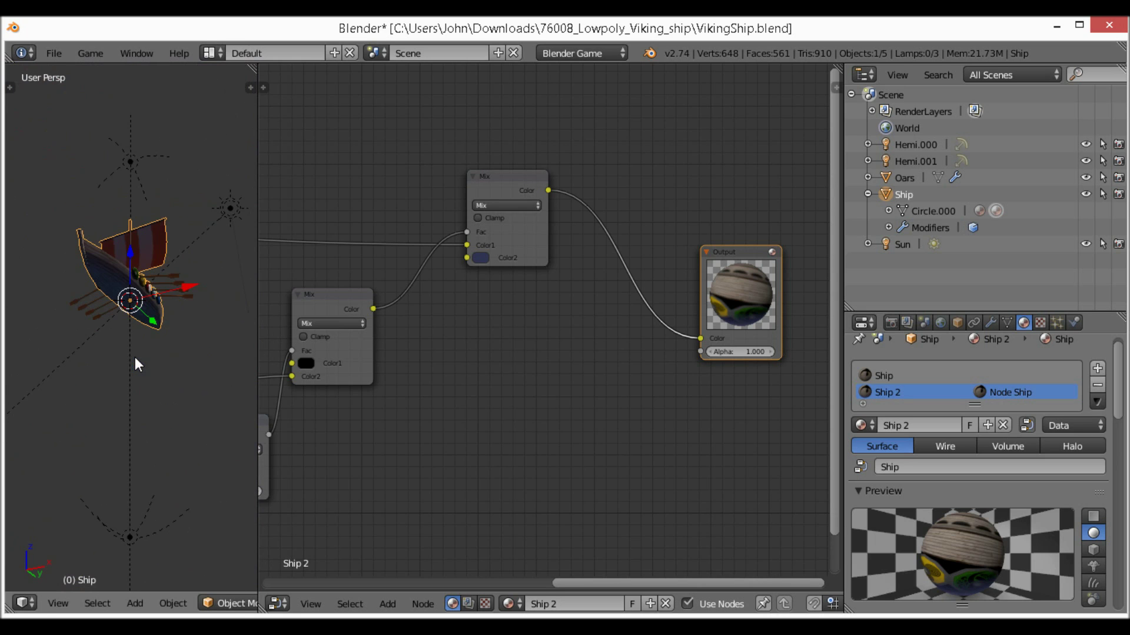
key("KP_Decimal")
scroll(147, 323, "up", 5)
middle_click_drag(147, 323, 206, 400)
Group the Geometry, Normal, Camera Data, both Divide nodes and the second Mix node into one node group, and leave group editing
middle_click_drag(453, 367, 670, 331)
scroll(612, 315, "down", 6)
middle_click_drag(618, 278, 677, 294)
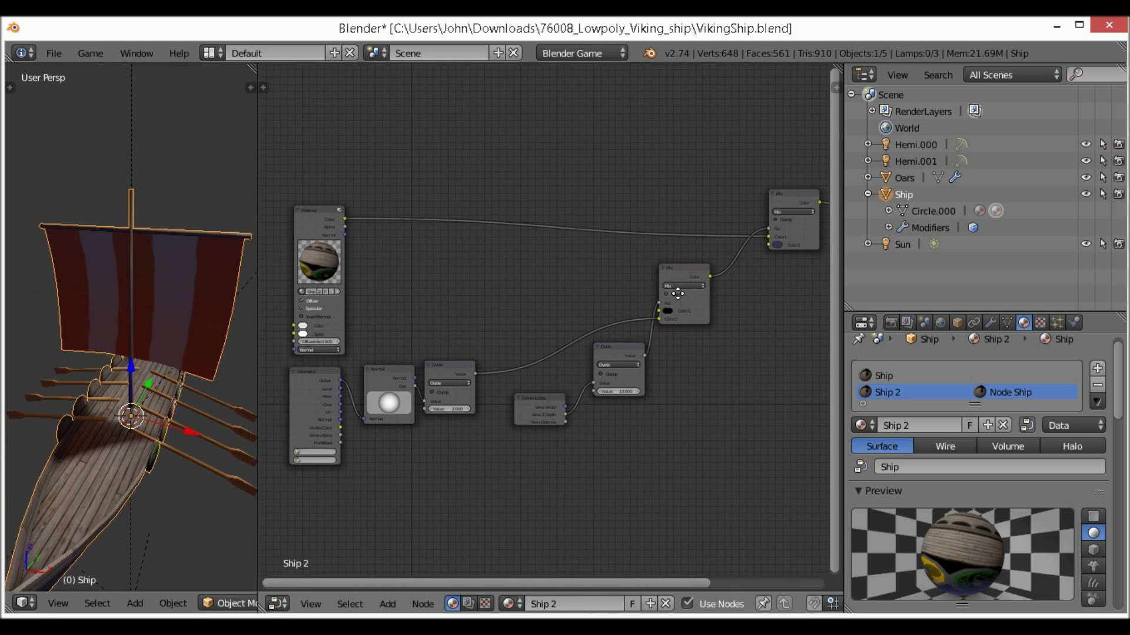
key("b")
left_click_drag(292, 373, 804, 588)
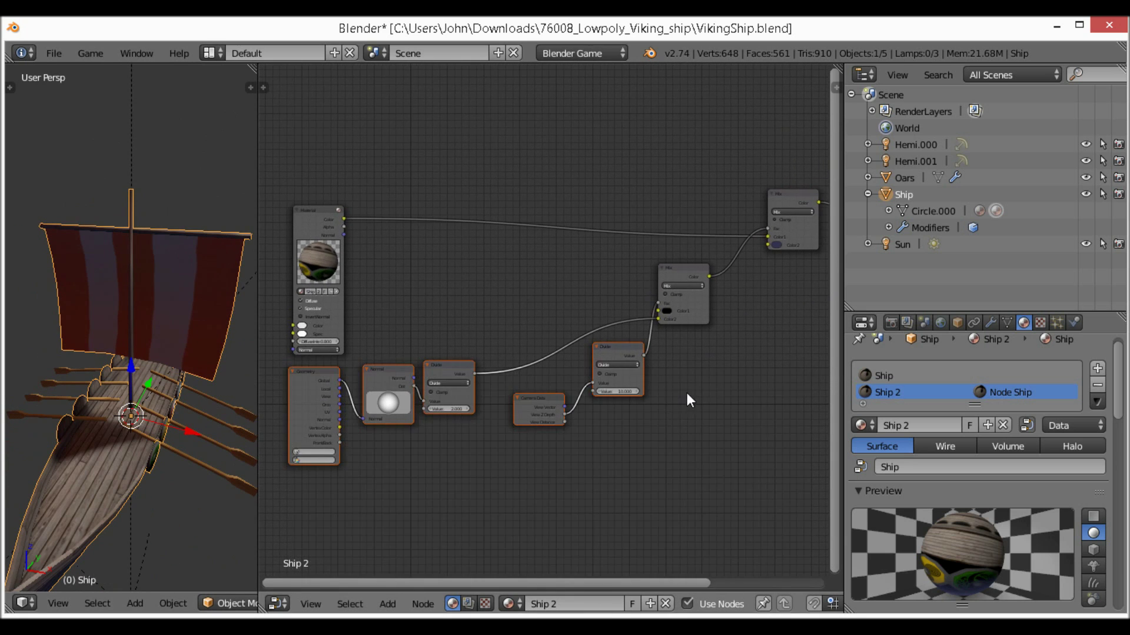
middle_click_drag(687, 394, 566, 416)
right_click(564, 334, "shift")
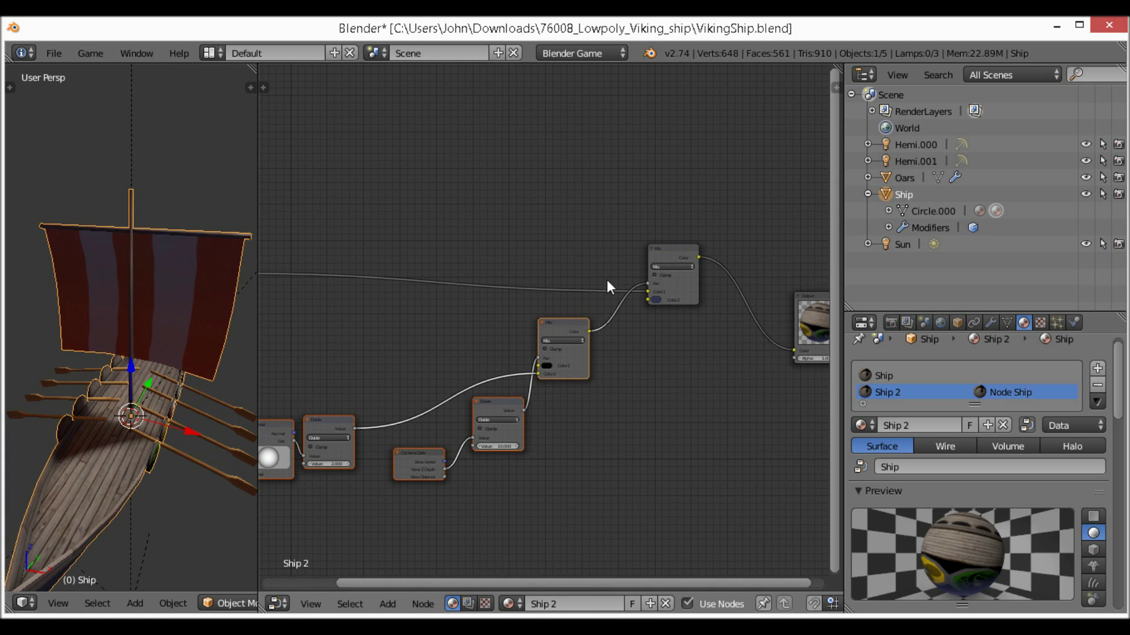
middle_click_drag(575, 356, 605, 311)
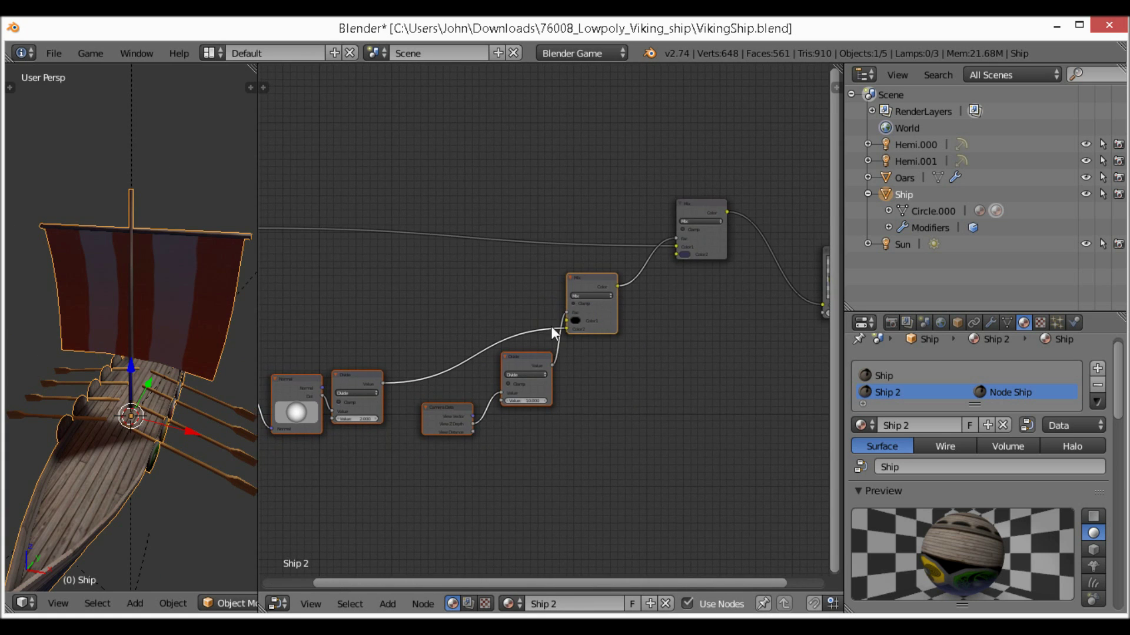
key("ctrl+g")
key("Tab")
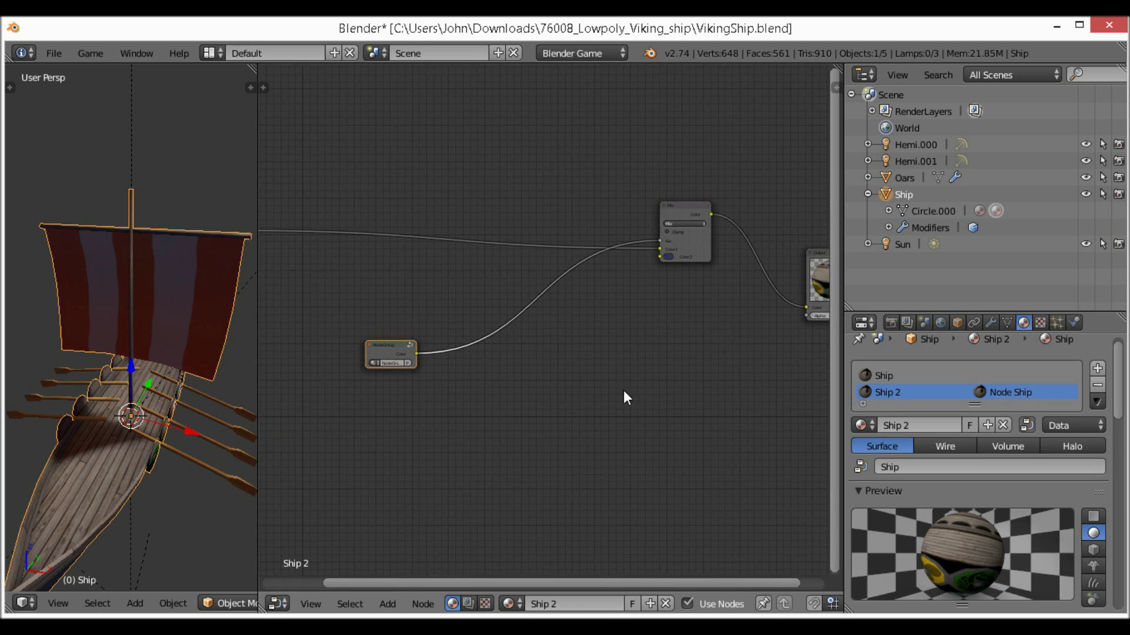
Move the node group closer to the remaining Mix node
scroll(319, 386, "up", 2)
left_click_drag(319, 386, 512, 330)
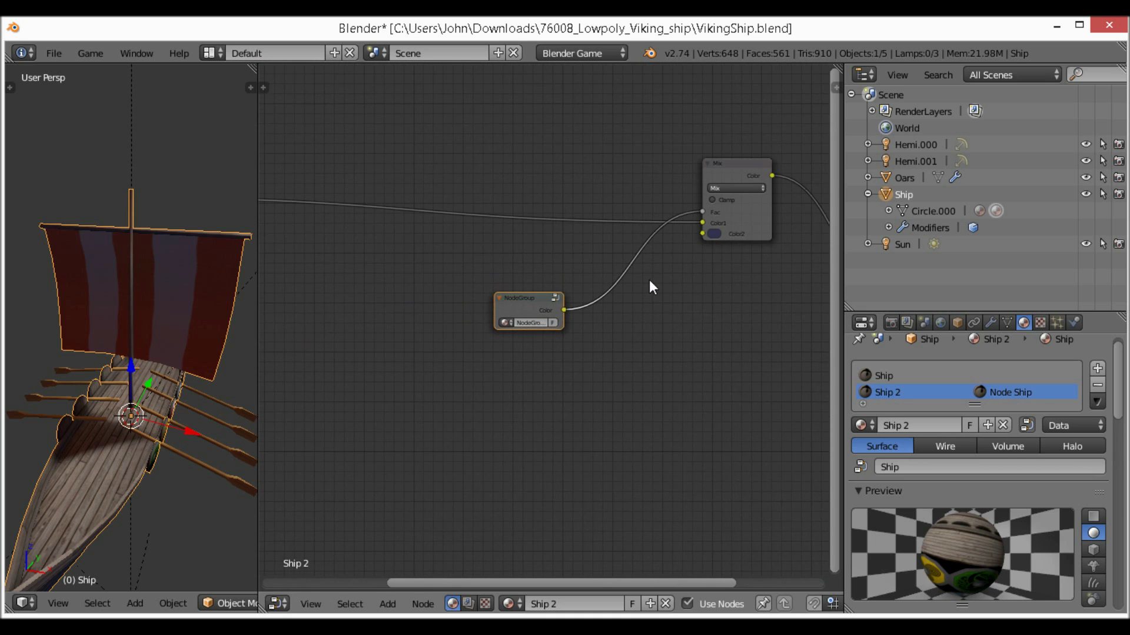
scroll(641, 294, "up", 2)
key("Home")
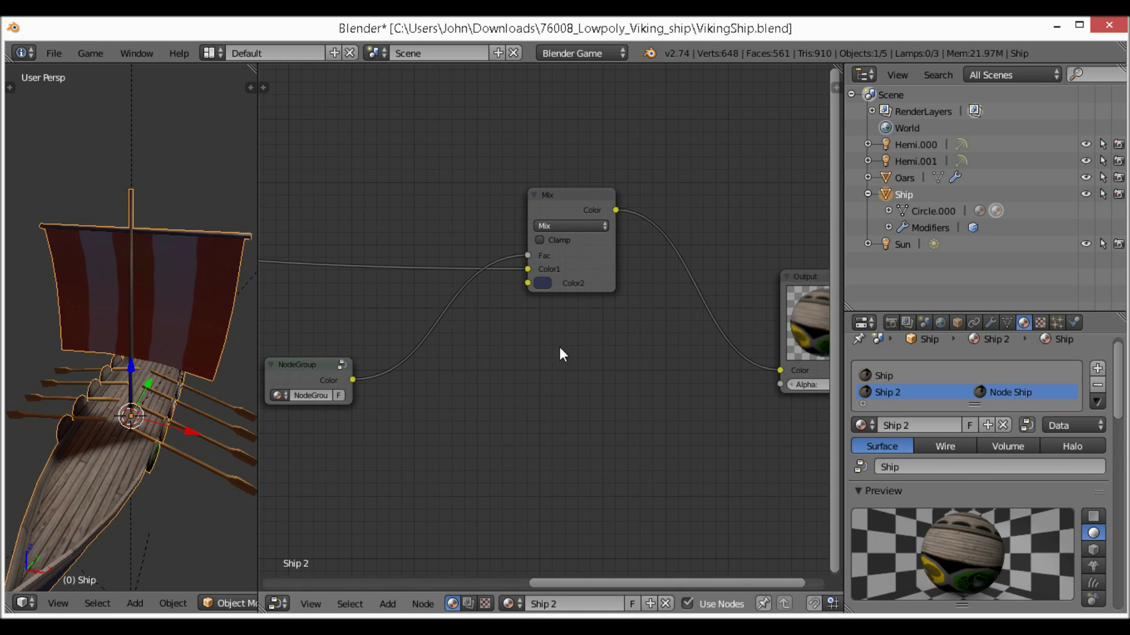
Select the oars and add a second material slot with a new material
middle_click_drag(180, 360, 150, 294)
middle_click_drag(182, 339, 156, 370)
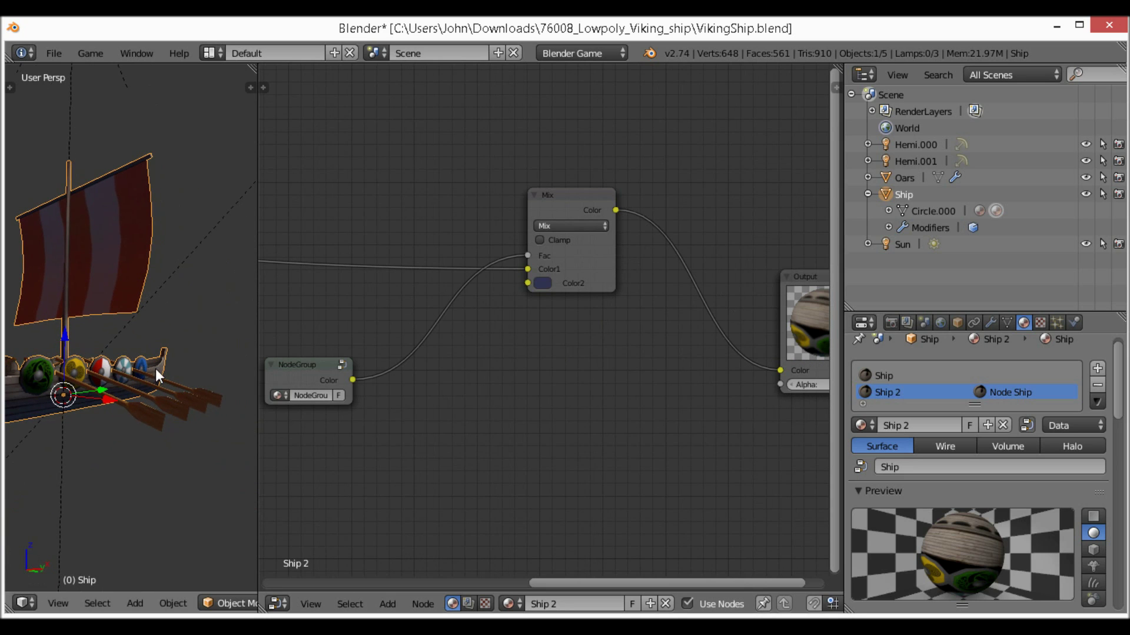
right_click(180, 410)
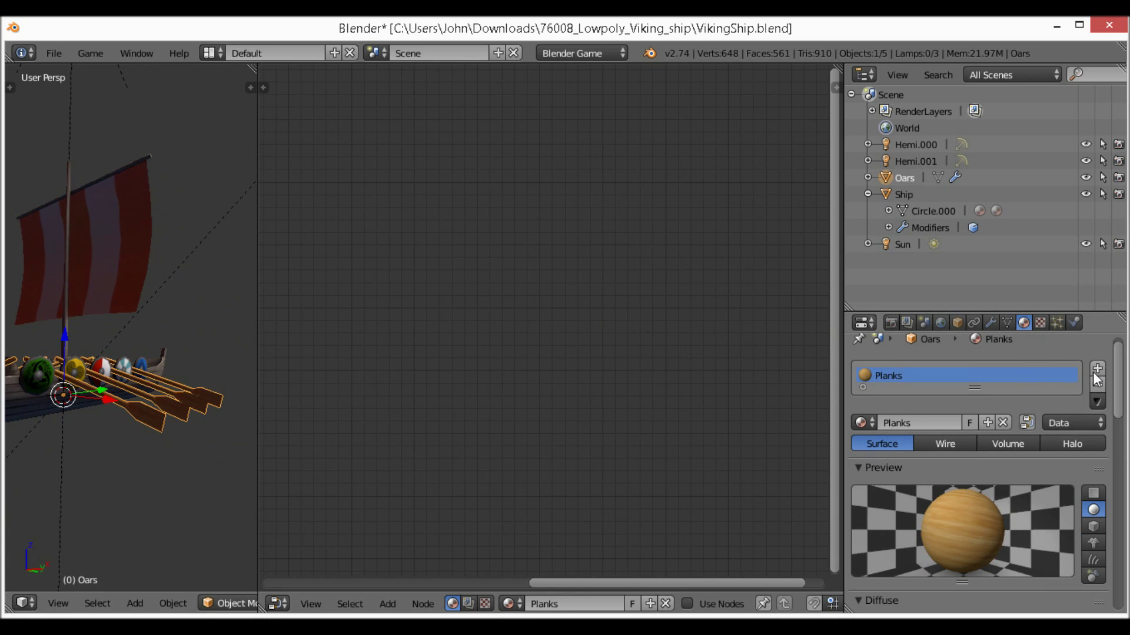
left_click(1096, 370)
left_click(961, 429)
Lower the new oar material's specular intensity until it has no highlight
scroll(964, 455, "down", 2)
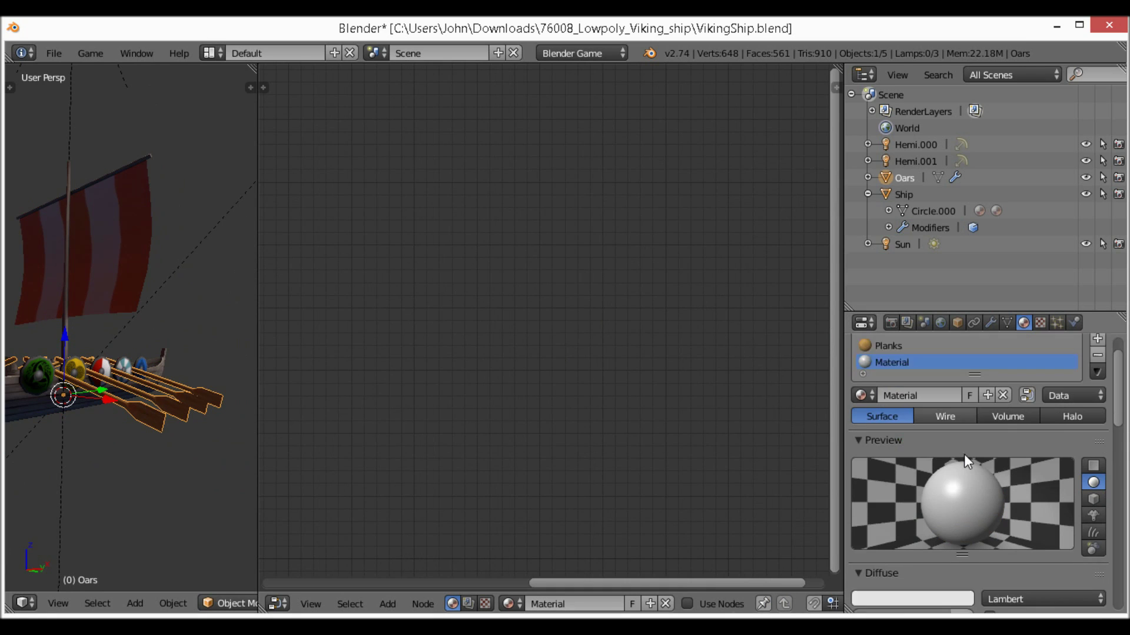
scroll(964, 454, "down", 6)
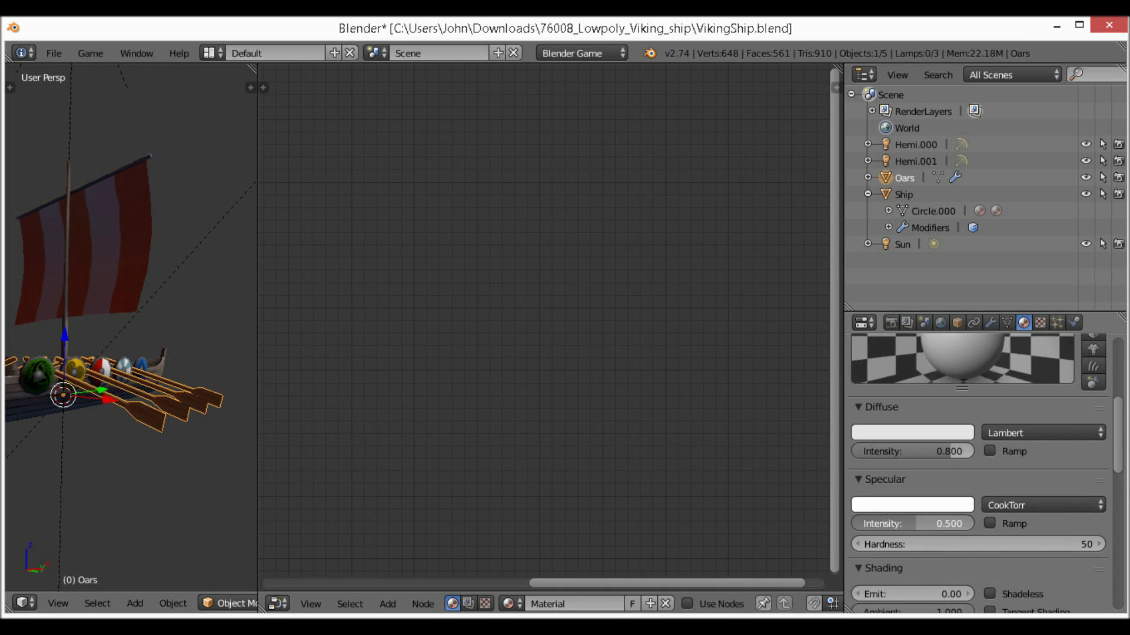
left_click_drag(914, 523, 853, 523)
scroll(984, 459, "up", 2)
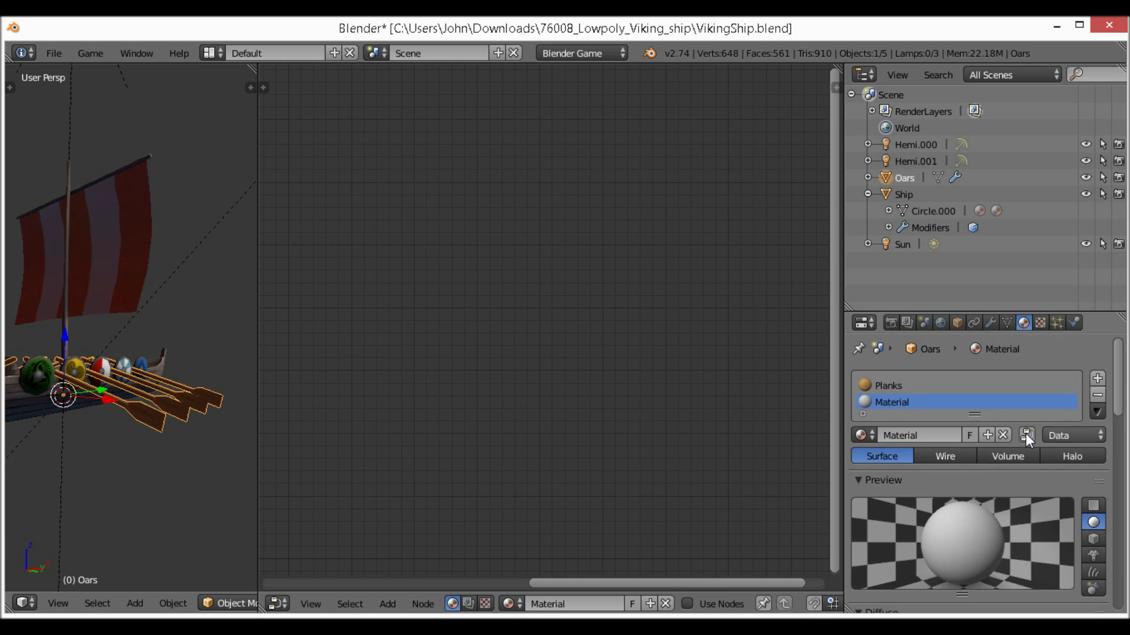
Enable nodes for the new oar material and move its Material node well away from the Output node
left_click(1025, 434)
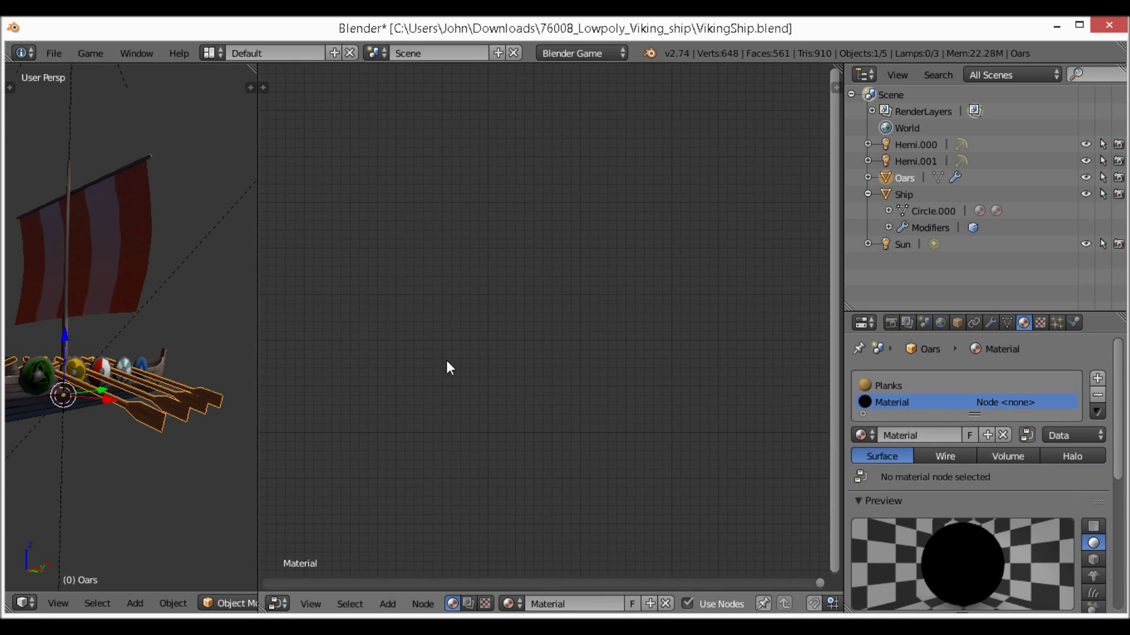
key("Home")
scroll(605, 315, "up", 4)
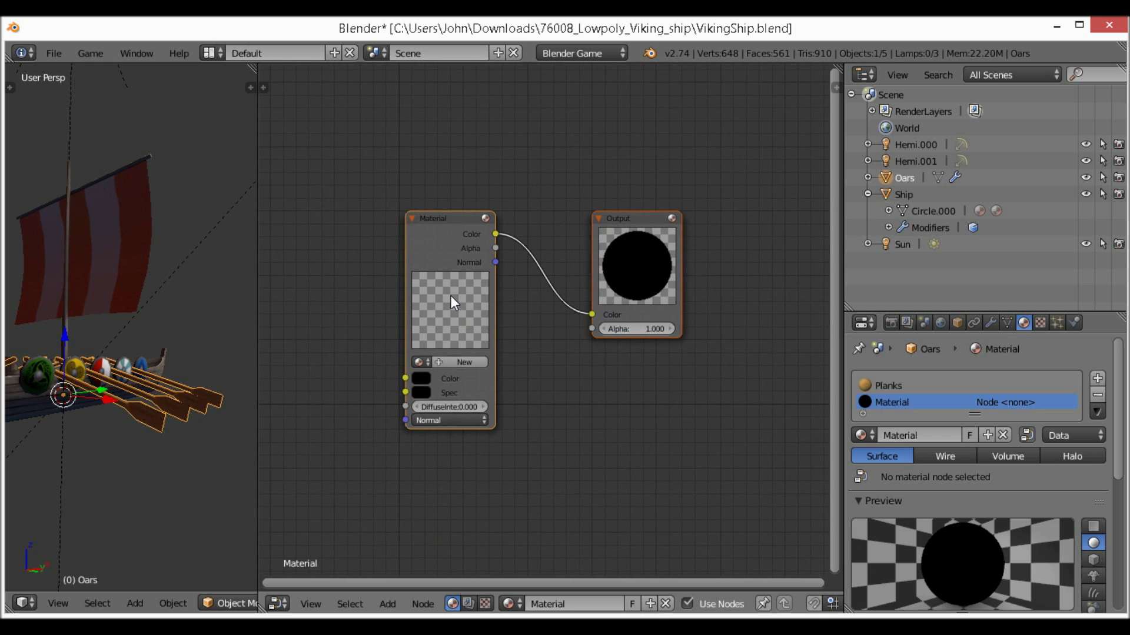
middle_click_drag(450, 295, 569, 292)
left_click_drag(568, 292, 340, 175)
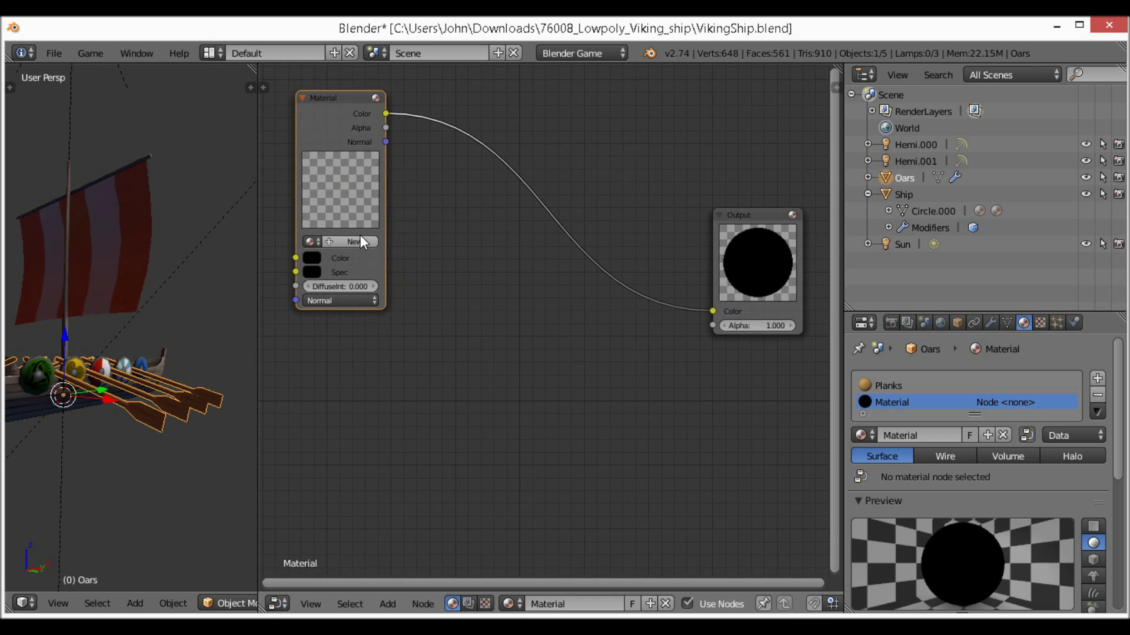
Set the oar material's Material node to use the existing Planks material
left_click(307, 242)
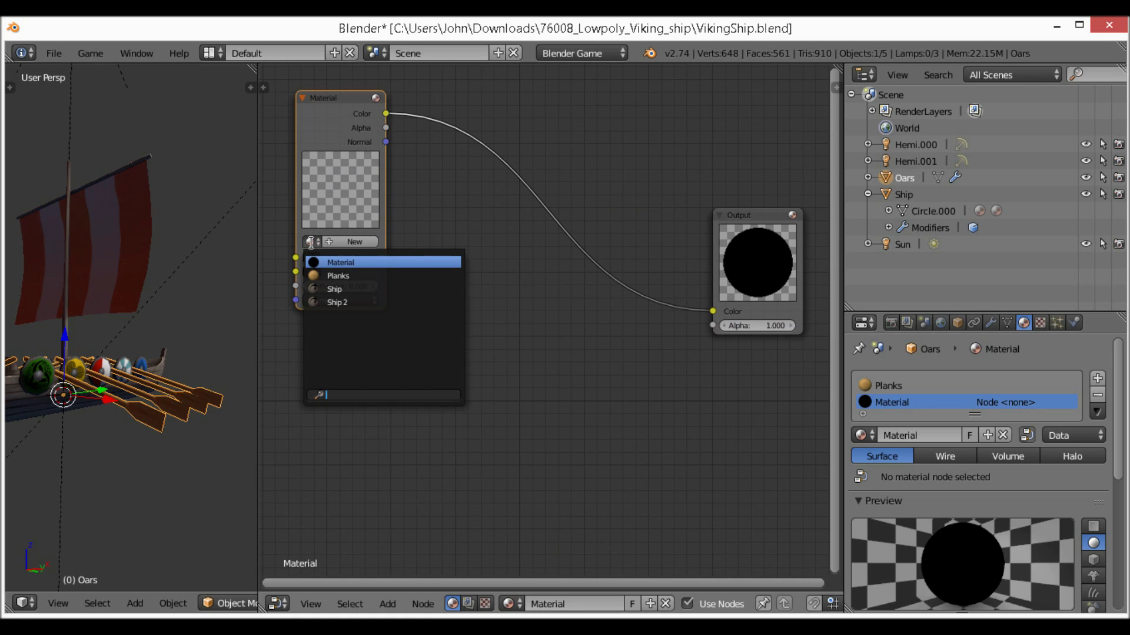
left_click(344, 273)
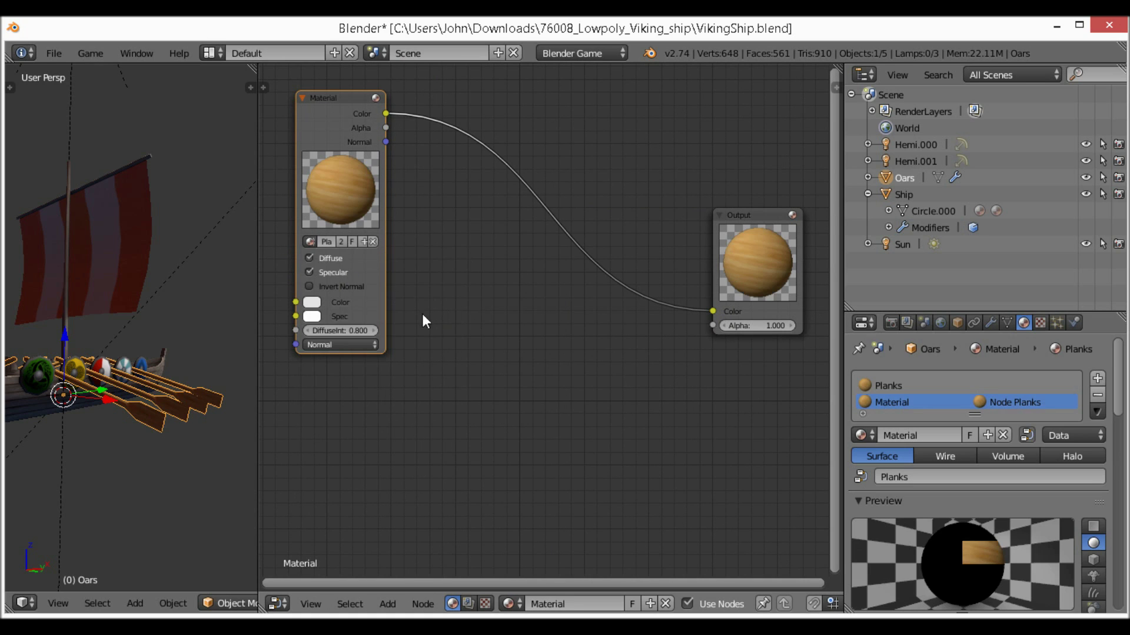
middle_click_drag(442, 301, 456, 263)
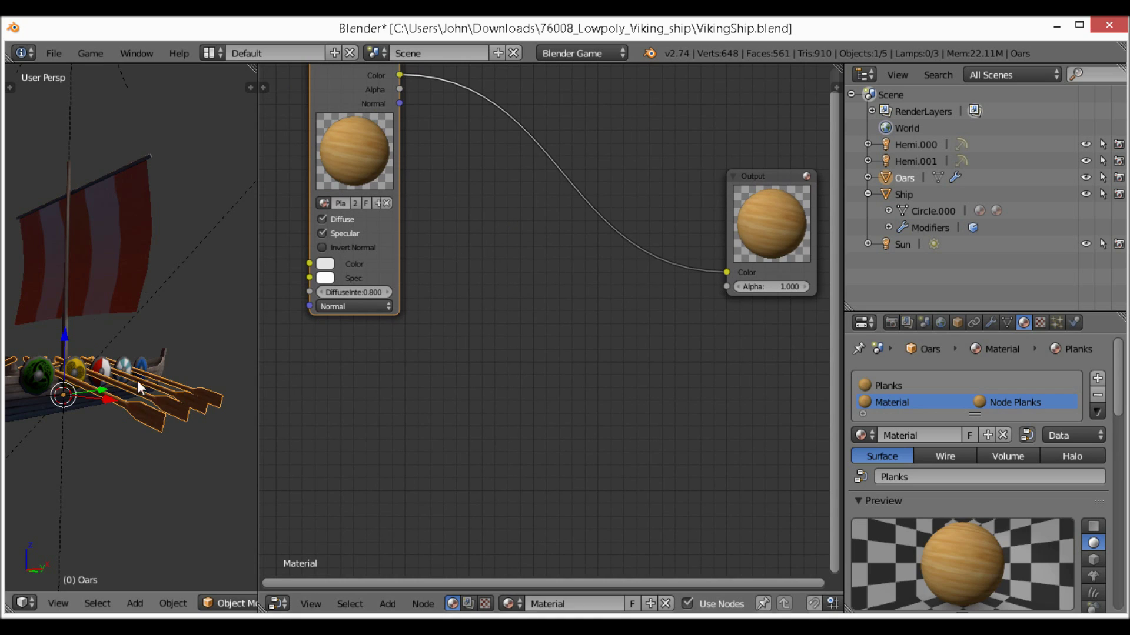
Assign the new node-based material to all of the oars' faces in Edit Mode, and return to Object Mode
middle_click_drag(137, 380, 112, 376)
key("Tab")
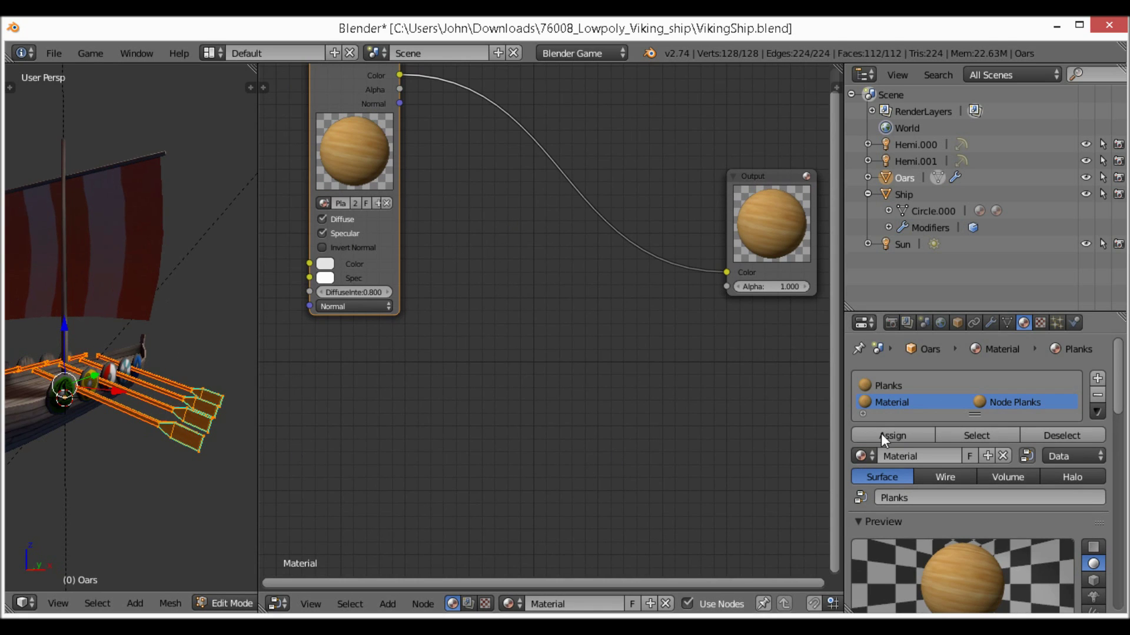
left_click(901, 433)
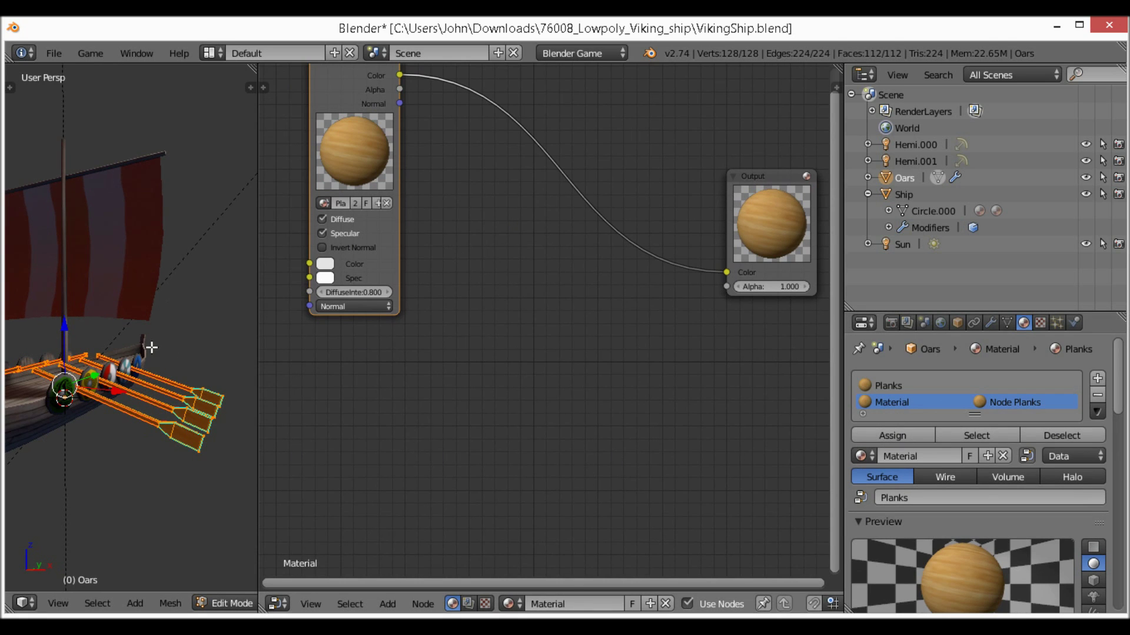
key("Tab")
Add a MixRGB node and insert it into the link between the Material and Output nodes
middle_click_drag(467, 315, 465, 251)
key("shift+a")
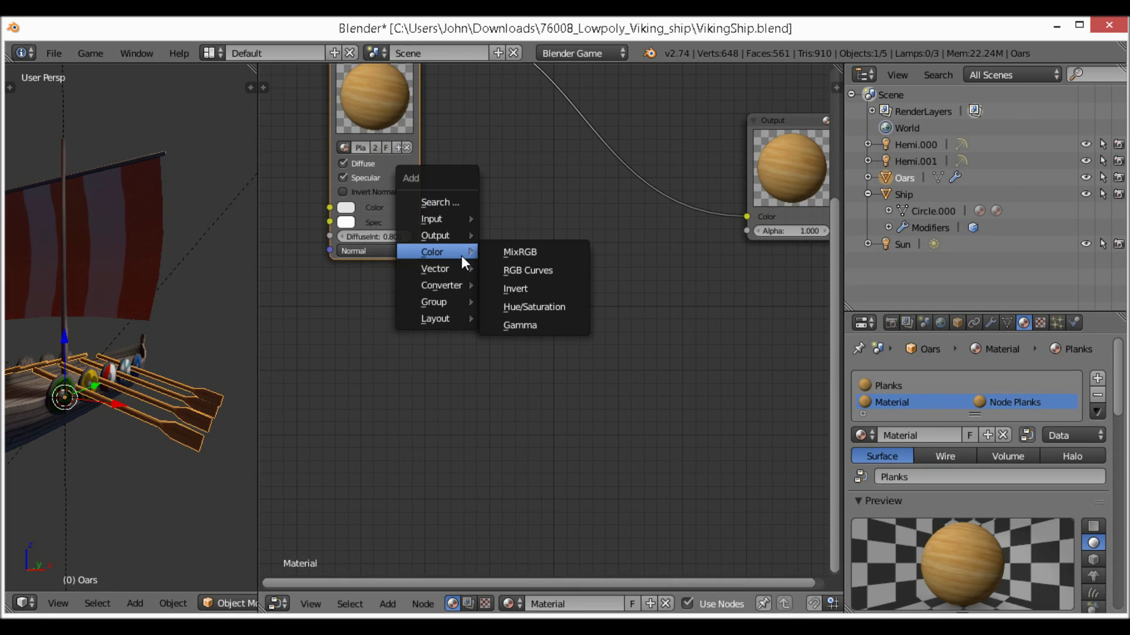
mouse_move(442, 250)
left_click(532, 251)
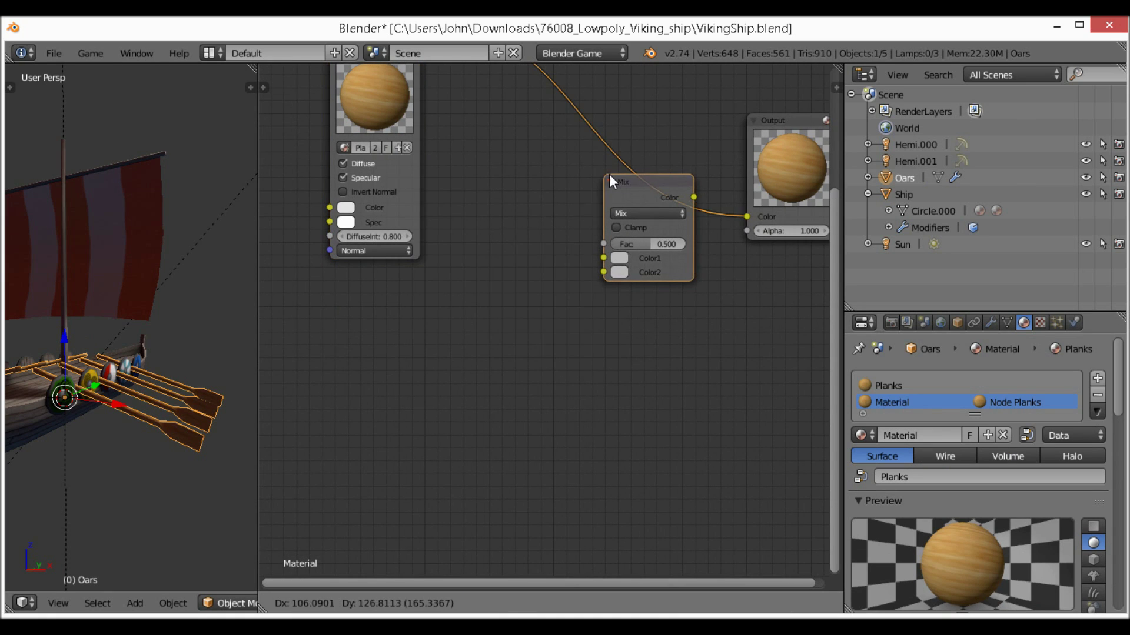
left_click(609, 174)
key("shift+a")
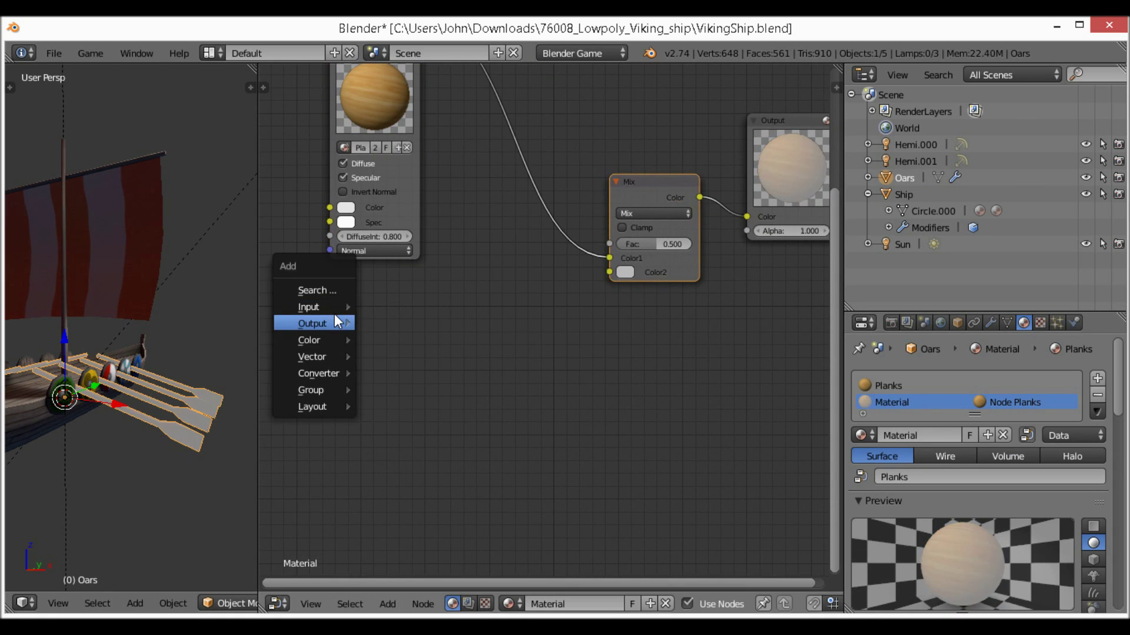
mouse_move(330, 304)
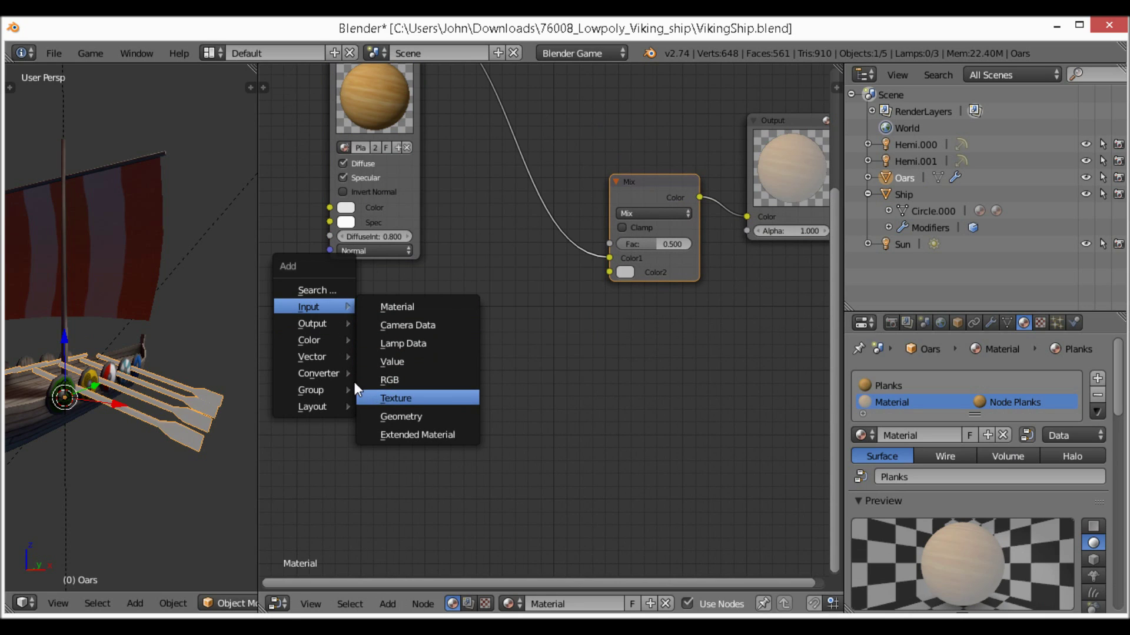
left_click(393, 414)
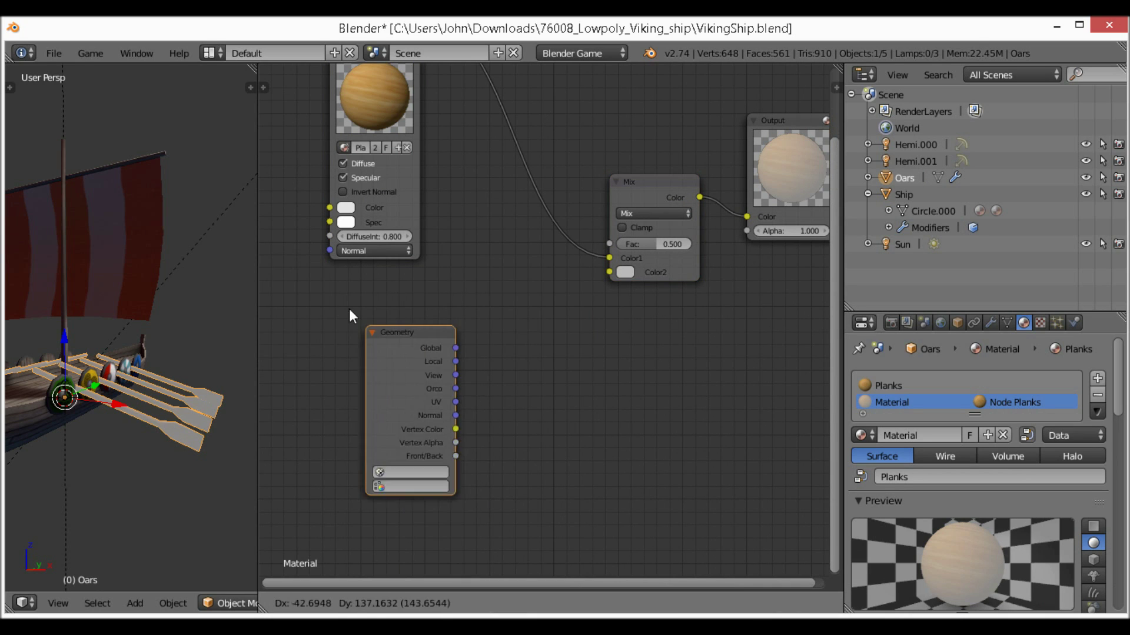
left_click(335, 284)
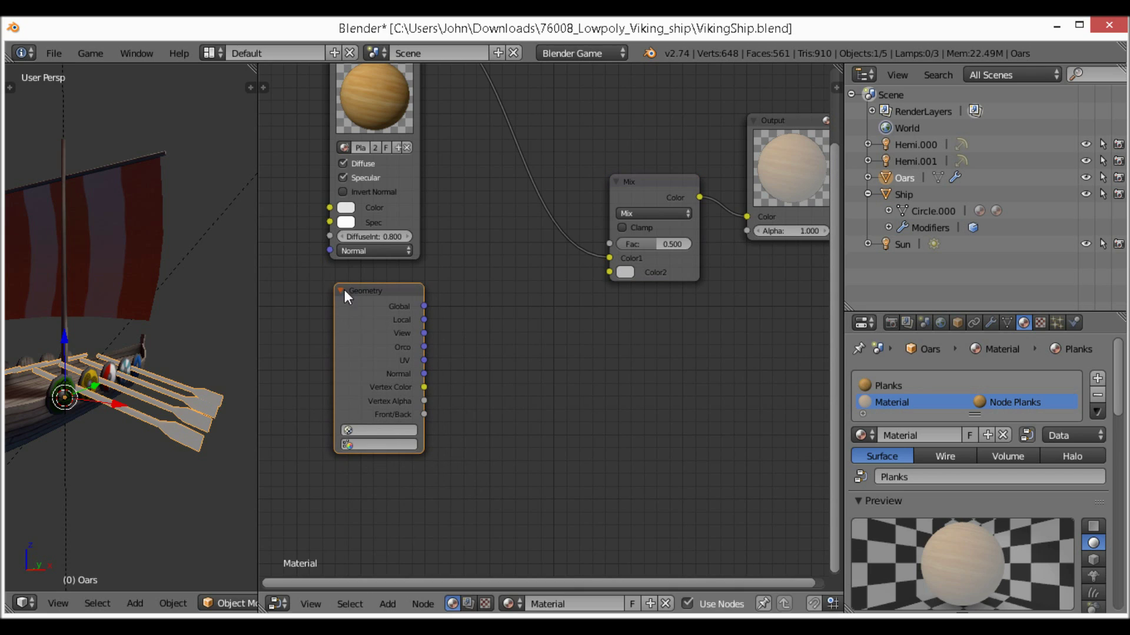
key("x")
Add the existing NodeGroup below the Material node and connect its Color output to the Mix node's Fac input
key("shift+a")
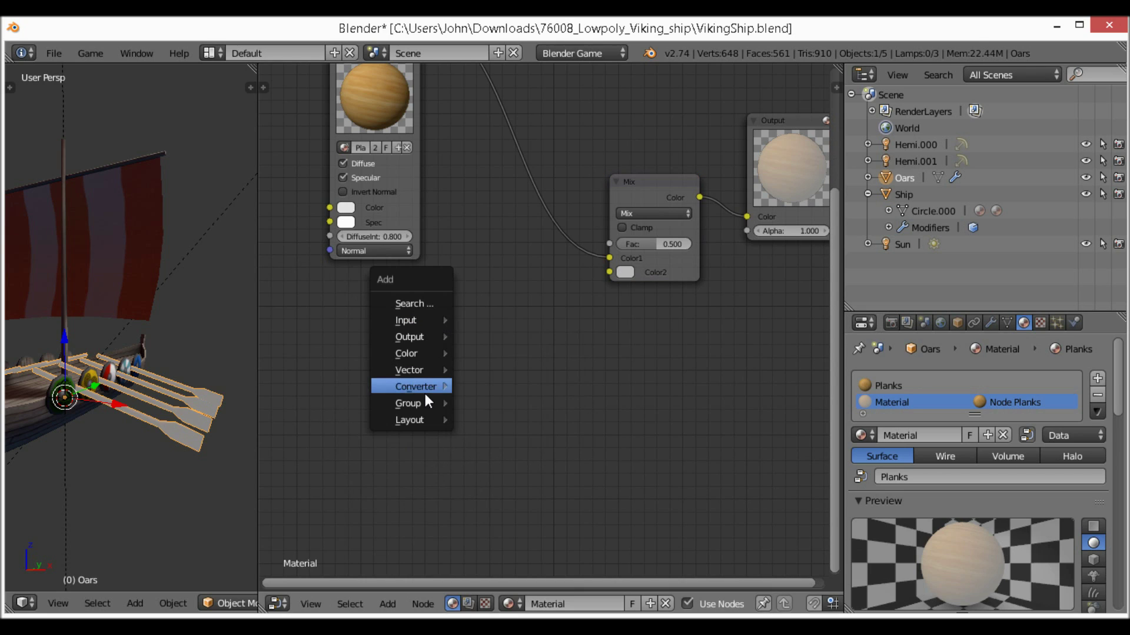
mouse_move(421, 403)
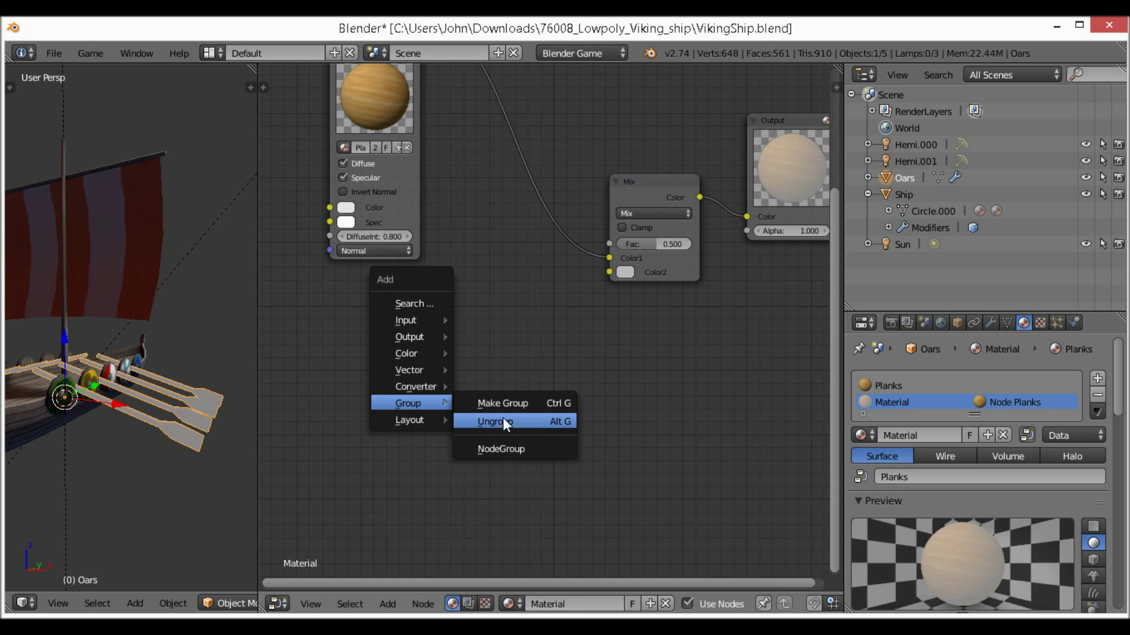
left_click(513, 443)
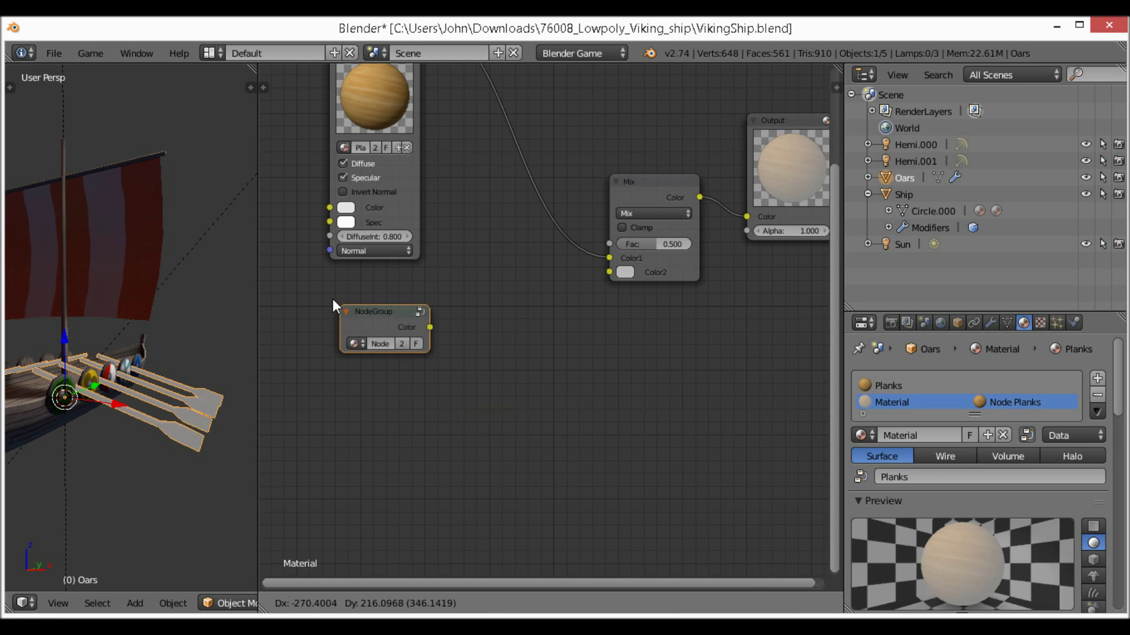
left_click(354, 298)
left_click_drag(418, 321, 601, 261)
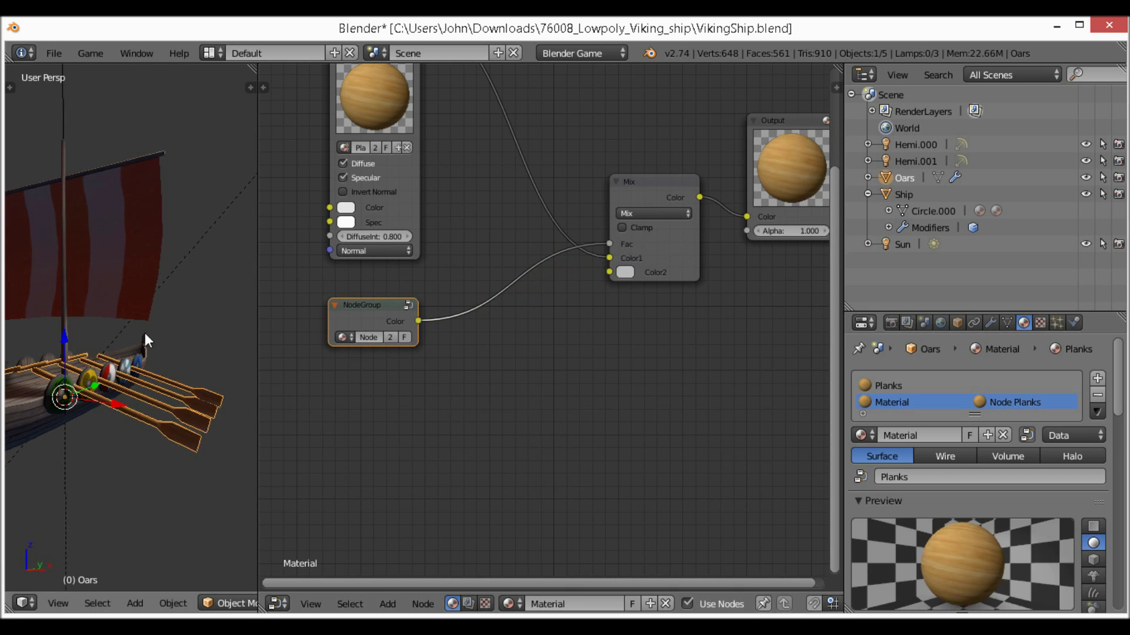
Lower the oars well beneath the ship to test their underwater tint, and undo the move
middle_click_drag(145, 333, 153, 340)
key("g")
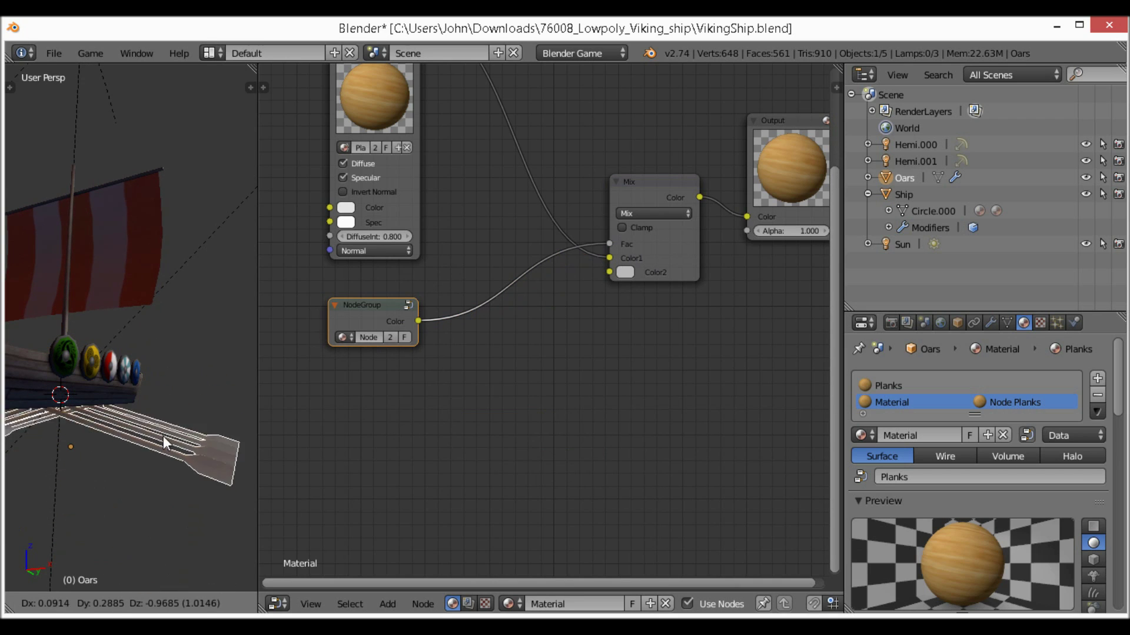
left_click(164, 440)
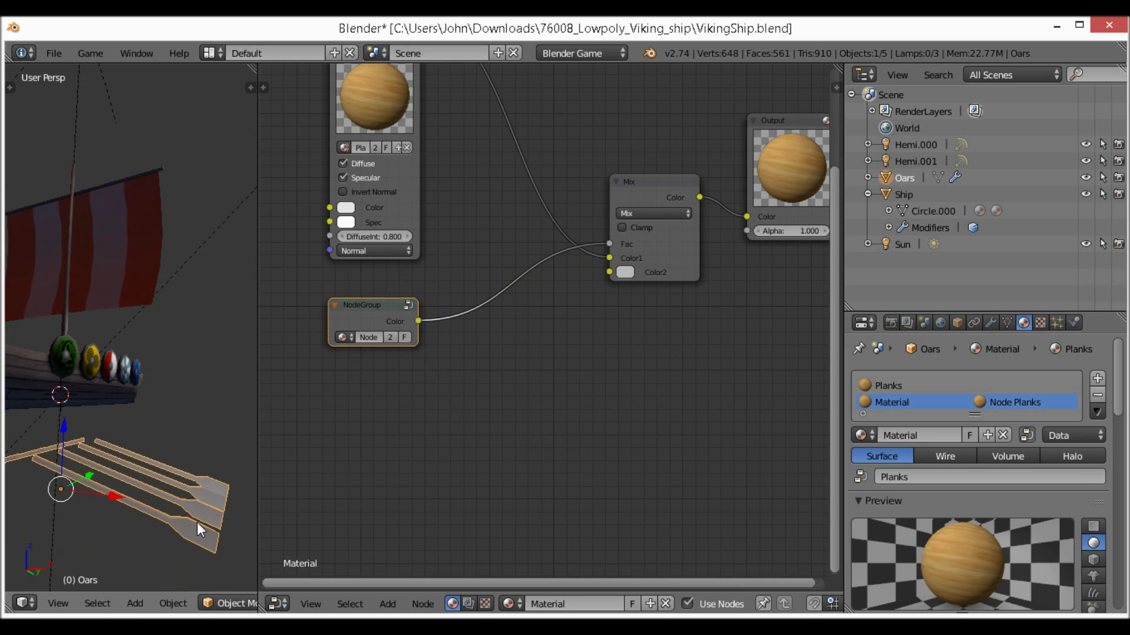
key("ctrl+z")
Copy the dark blue Color2 from the ship material's Mix node to Color2 of the oar material's Mix node
middle_click_drag(113, 410, 115, 441)
right_click(34, 418)
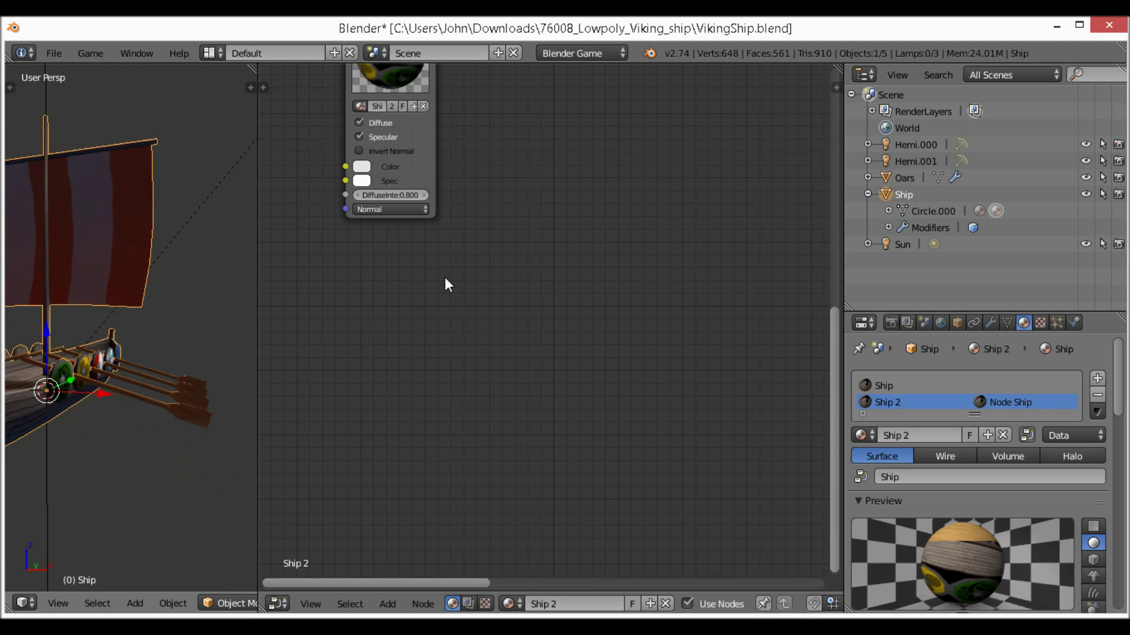
middle_click_drag(458, 329, 368, 586)
middle_click_drag(437, 137, 522, 310)
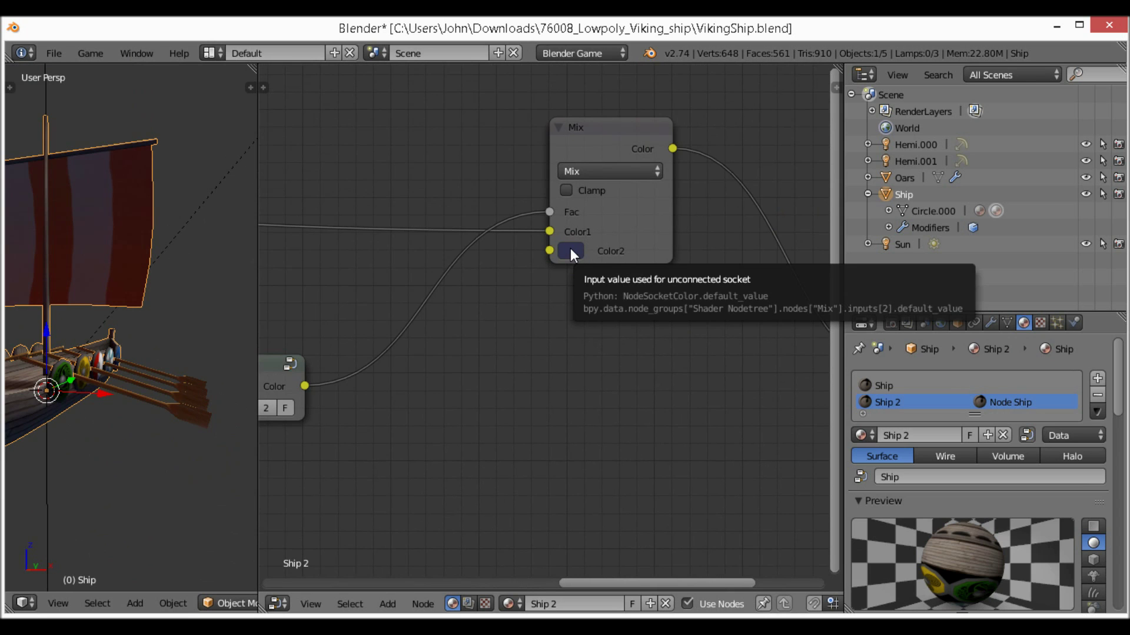
right_click(109, 389)
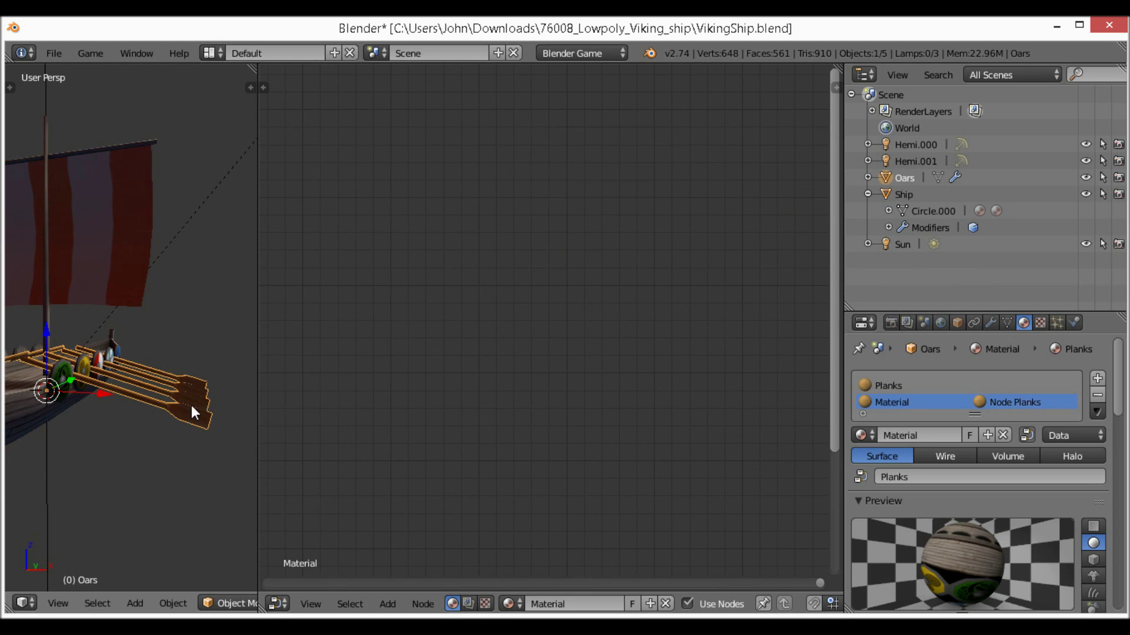
key("Home")
scroll(556, 268, "up", 3)
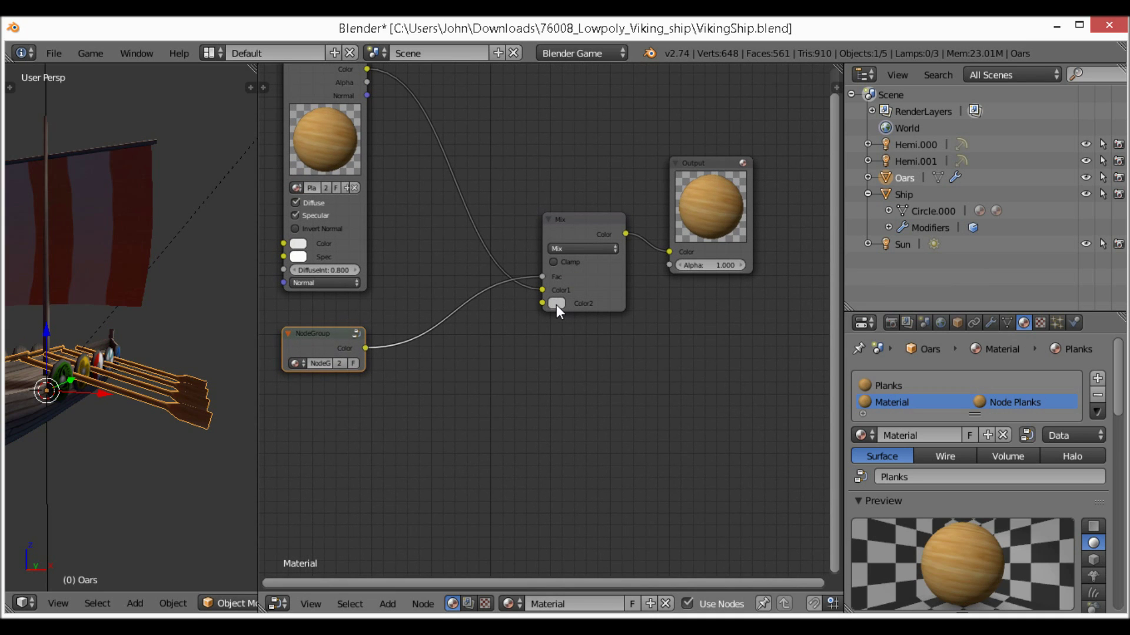
middle_click_drag(553, 276, 509, 292)
middle_click_drag(426, 297, 455, 325)
scroll(539, 265, "up", 3)
middle_click_drag(504, 254, 573, 264)
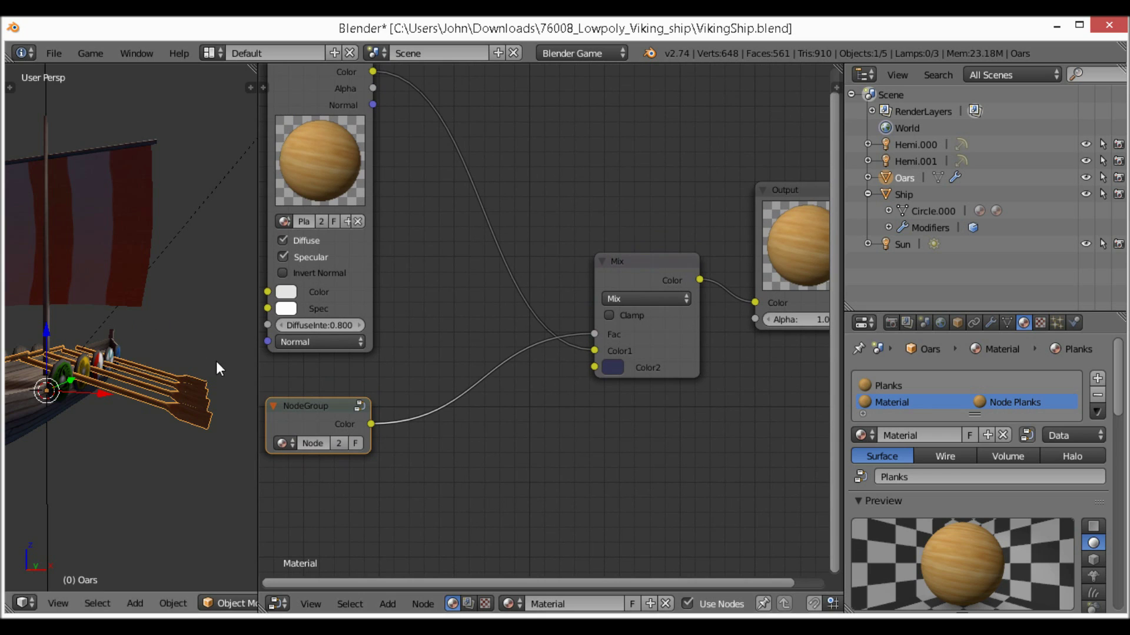
Lower the oars again and fly the view closer to test the blue tint by distance, and undo the move
right_click_drag(191, 399, 199, 493)
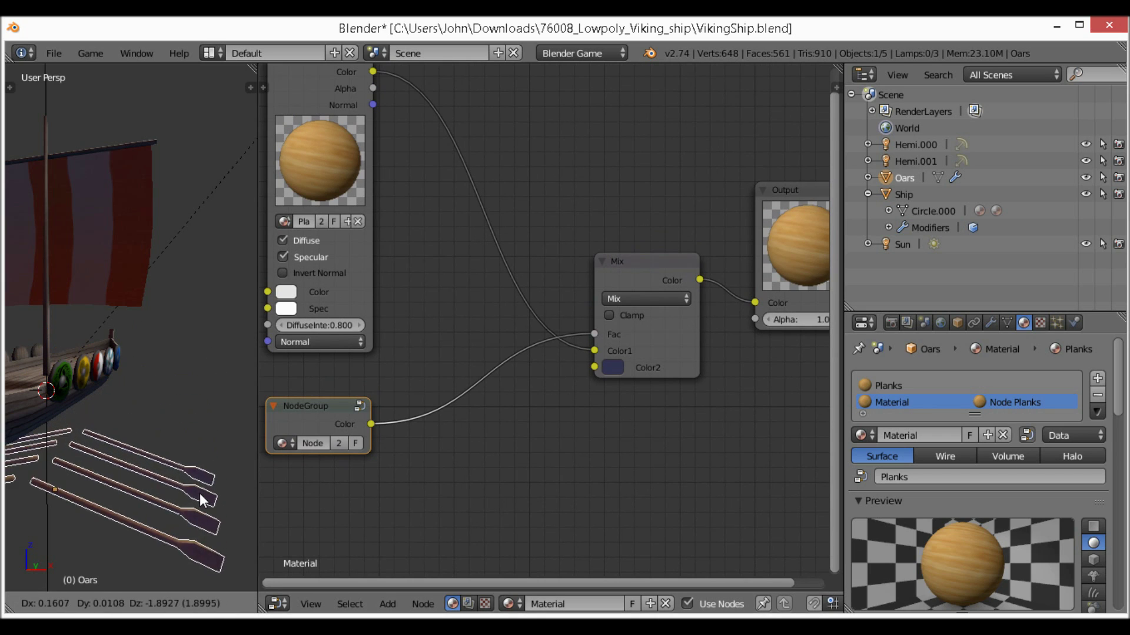
right_click(199, 493)
key("g")
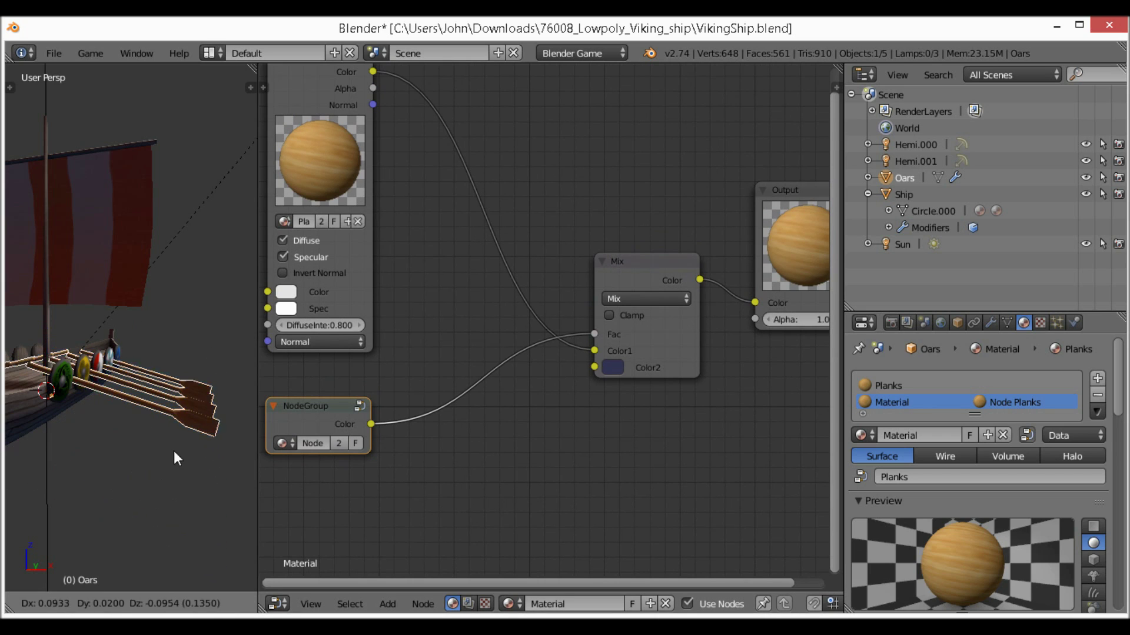
left_click(172, 518)
key("shift+f")
key("w")
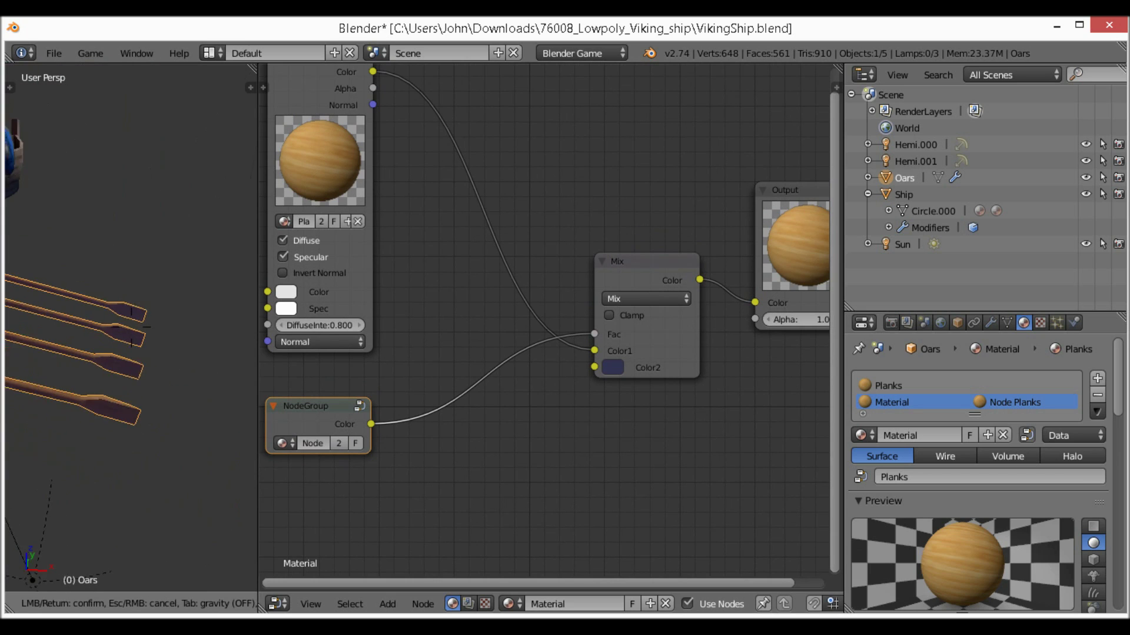
left_click(132, 327)
scroll(132, 327, "up", 1)
key("KP_Decimal")
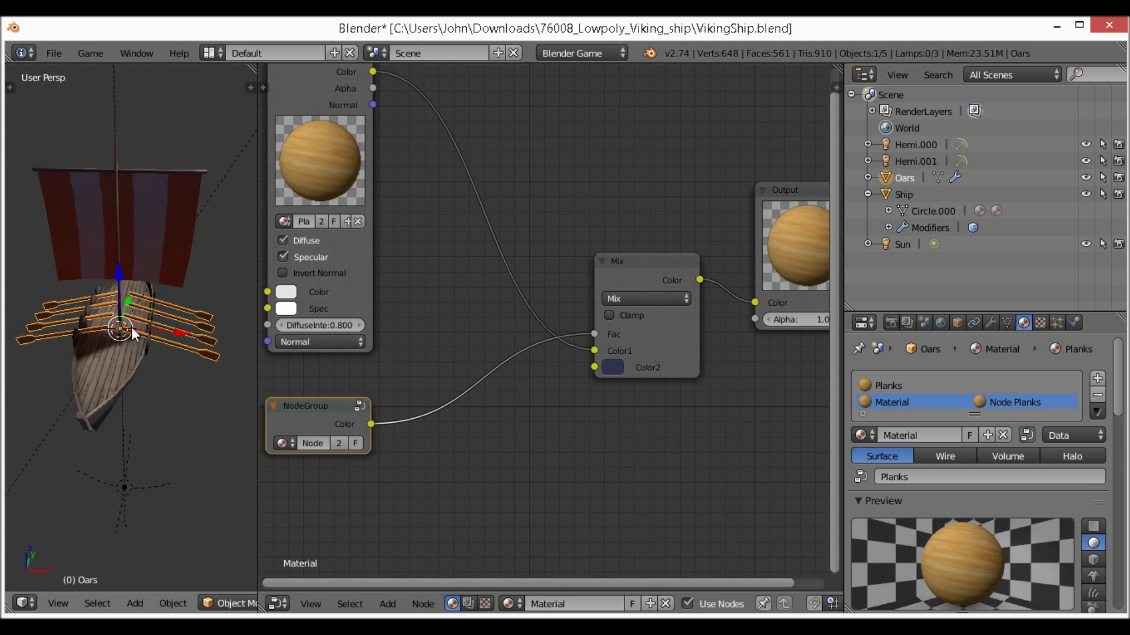
Select the oars and the ship together, join them into one object, and clear the selection
key("a")
middle_click_drag(93, 315, 158, 420)
scroll(158, 420, "up", 3)
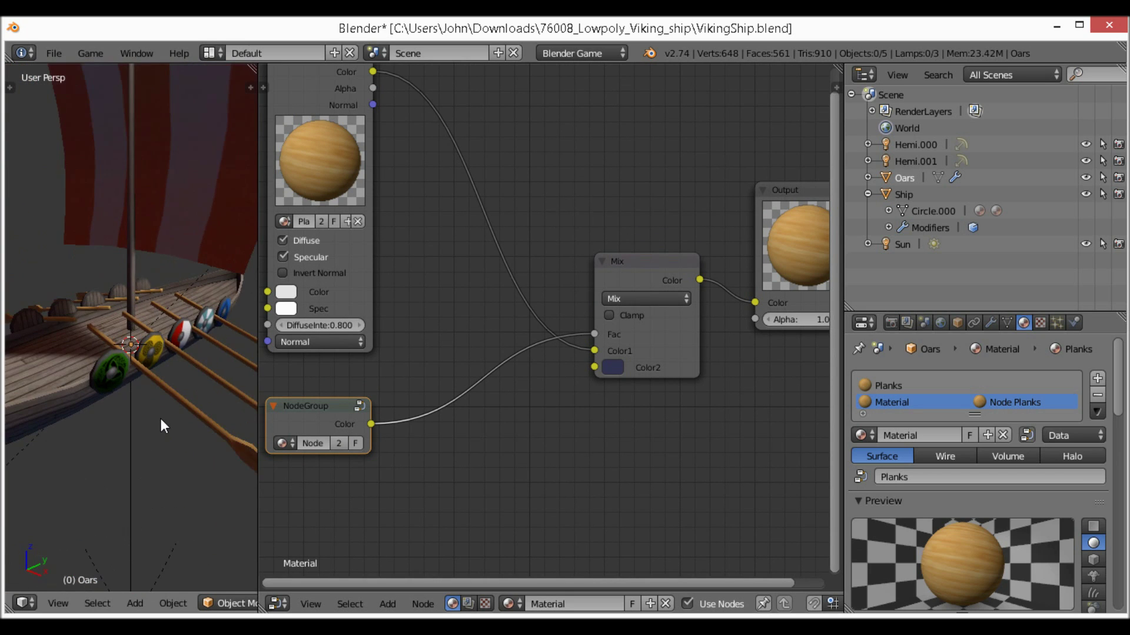
right_click(77, 386)
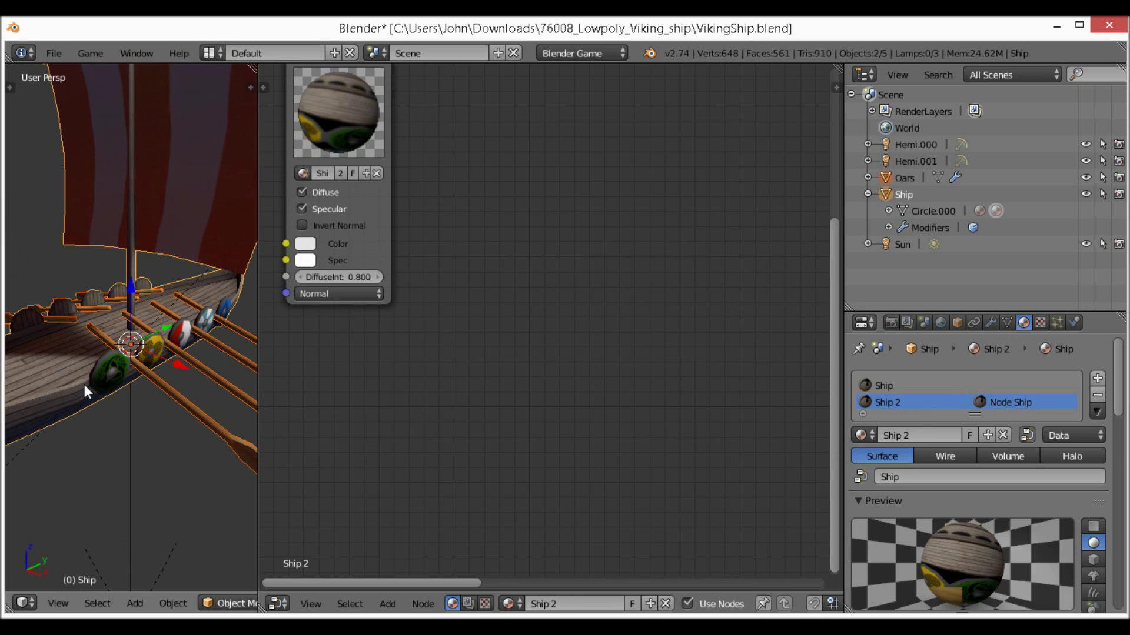
key("ctrl+j")
key("a")
Try lowering the joined ship along the global Z axis while viewing the hull from close range, and cancel the move
scroll(110, 369, "down", 5)
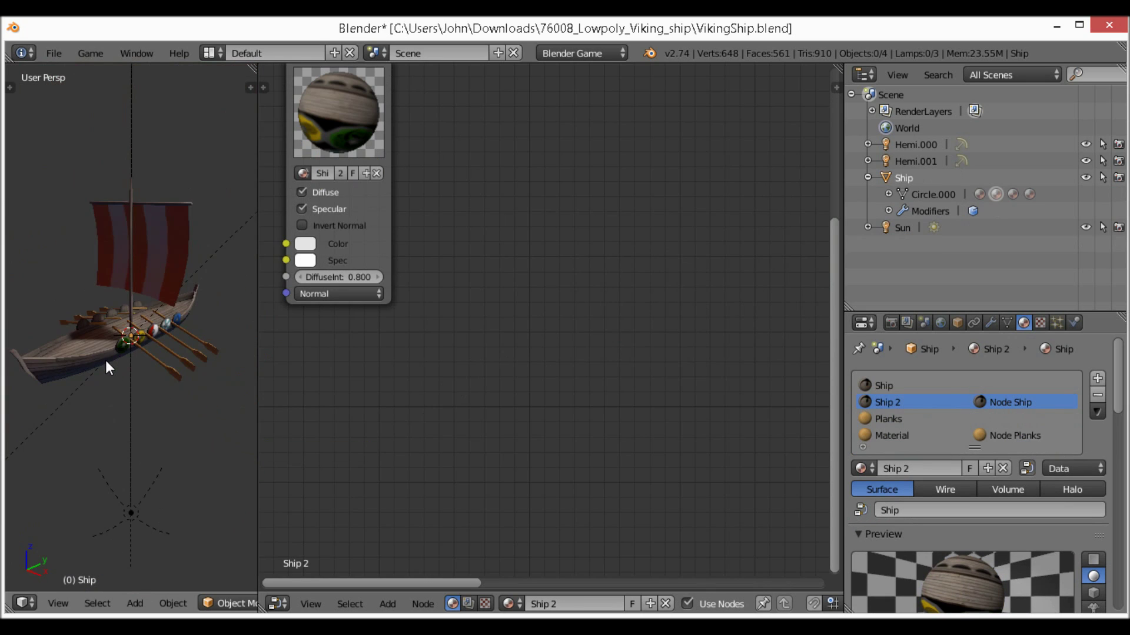
middle_click_drag(69, 329, 193, 302)
scroll(147, 337, "up", 6)
middle_click_drag(147, 336, 186, 225)
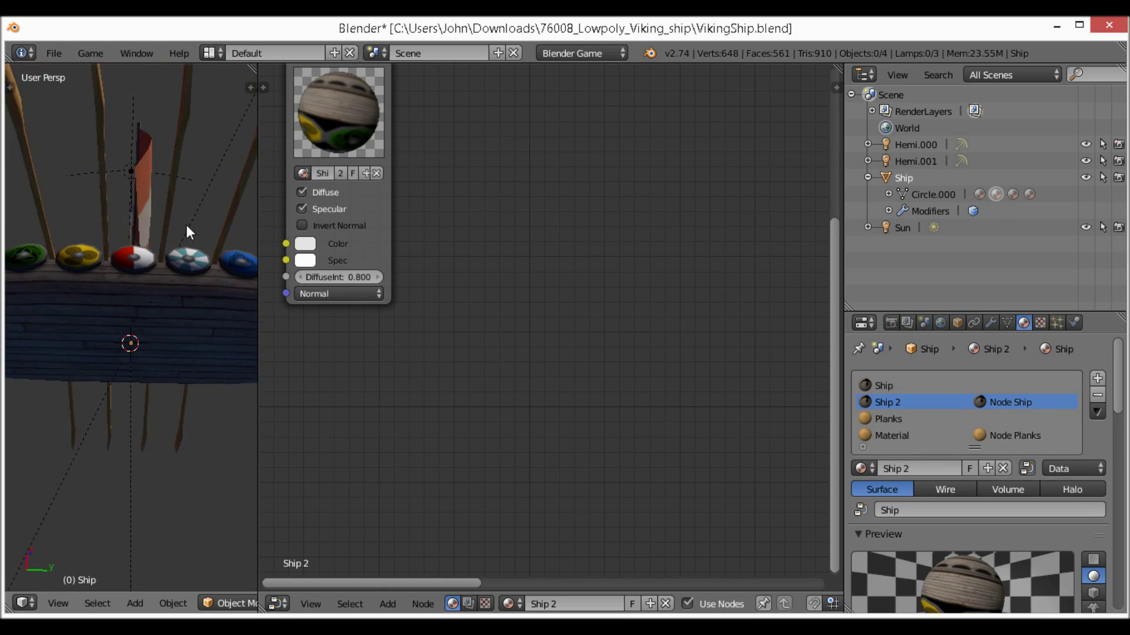
right_click(186, 307)
key("g")
key("z")
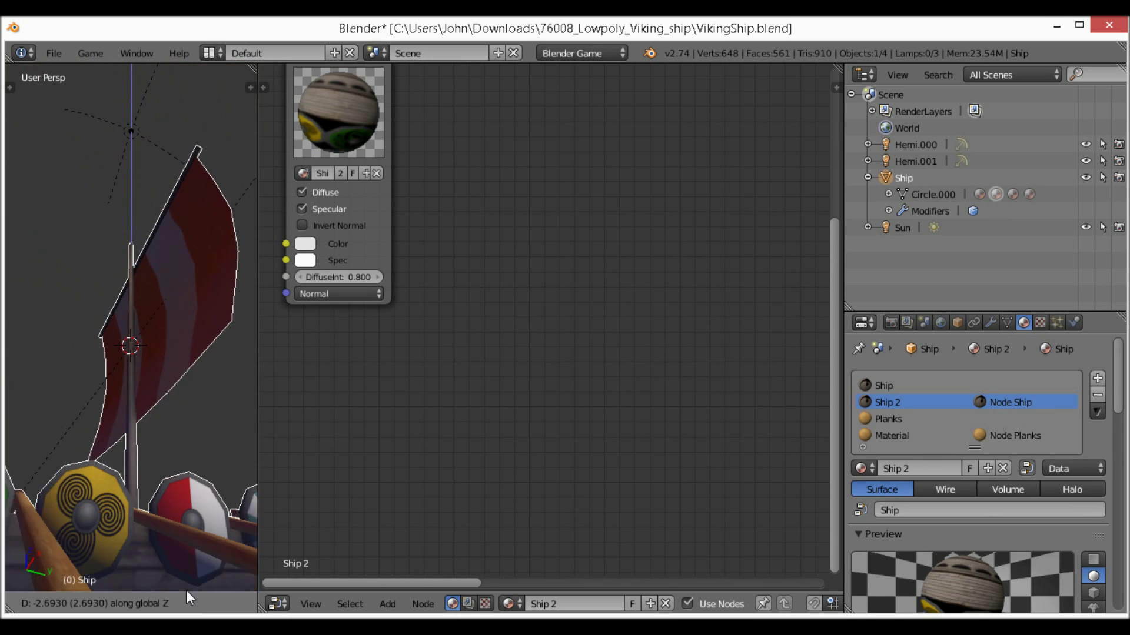
right_click(184, 553)
Lower the whole ship freely, examine the tint on its deck and oars from close range, and undo the move
scroll(129, 397, "down", 4)
middle_click_drag(129, 396, 140, 469)
key("g")
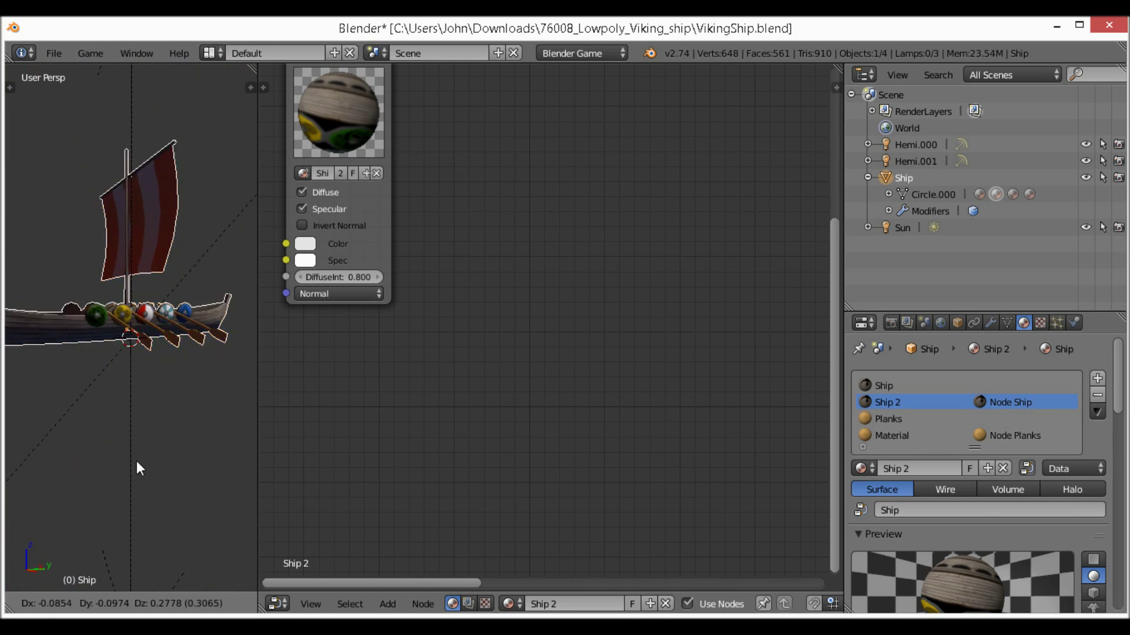
left_click(139, 540)
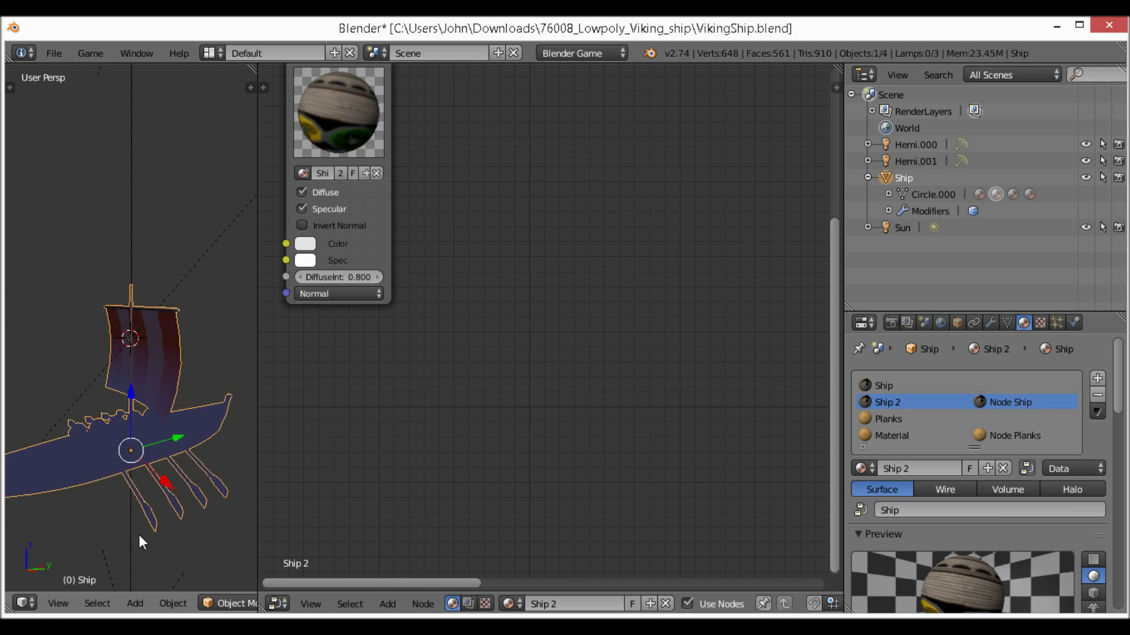
scroll(139, 535, "up", 4)
scroll(187, 346, "up", 4)
middle_click_drag(142, 531, 161, 352)
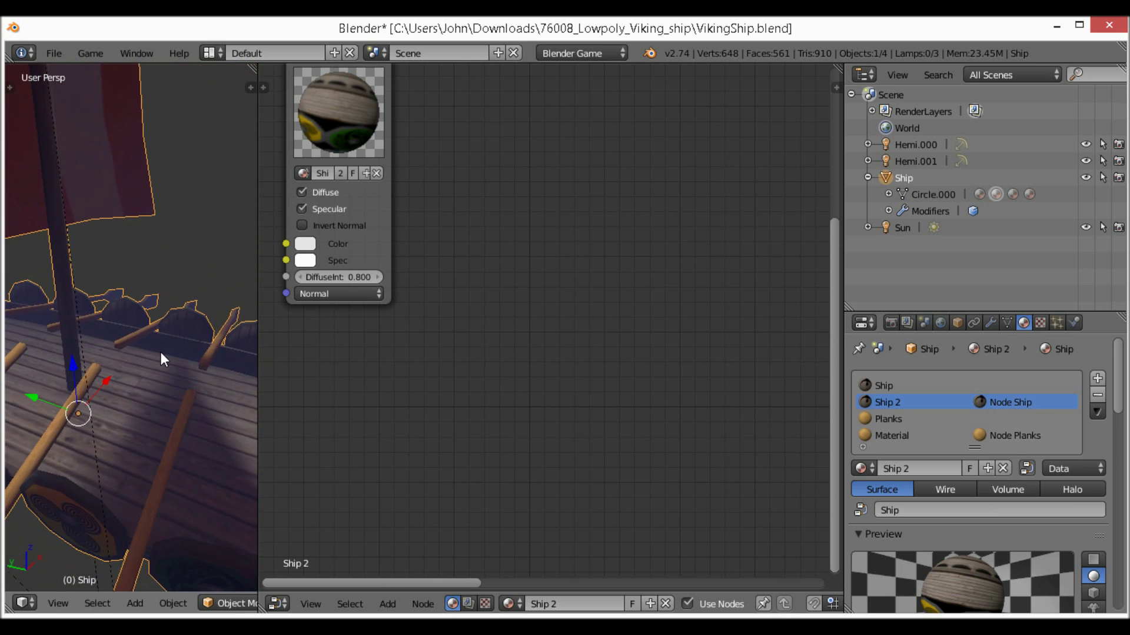
key("ctrl+z")
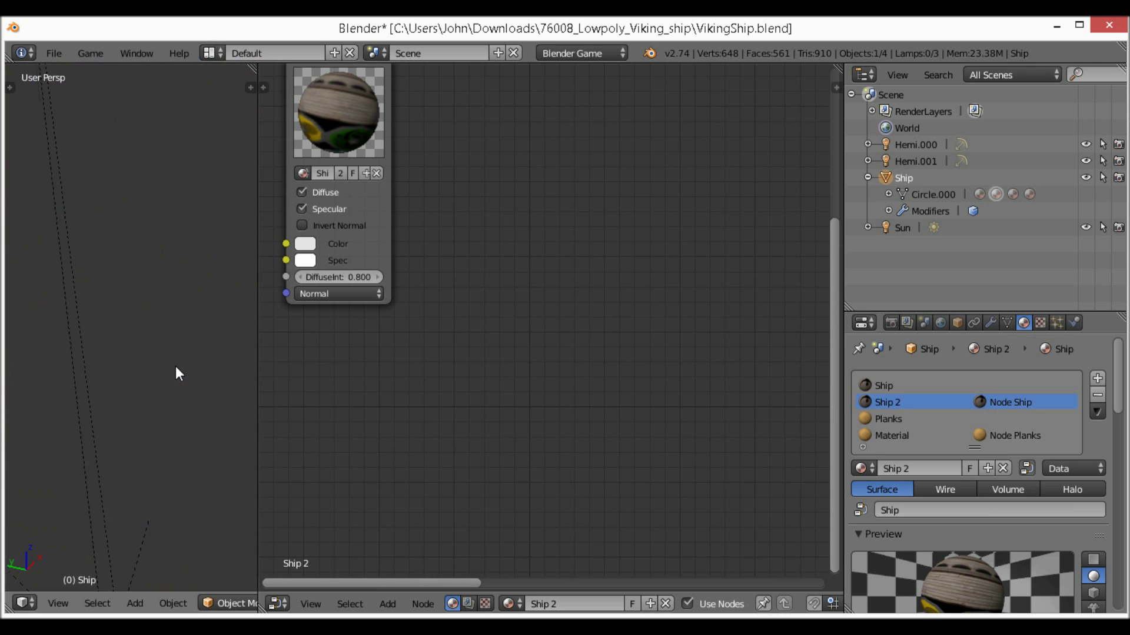
key("Home")
scroll(154, 367, "up", 4)
key("a")
middle_click_drag(155, 367, 188, 427)
scroll(147, 337, "up", 4)
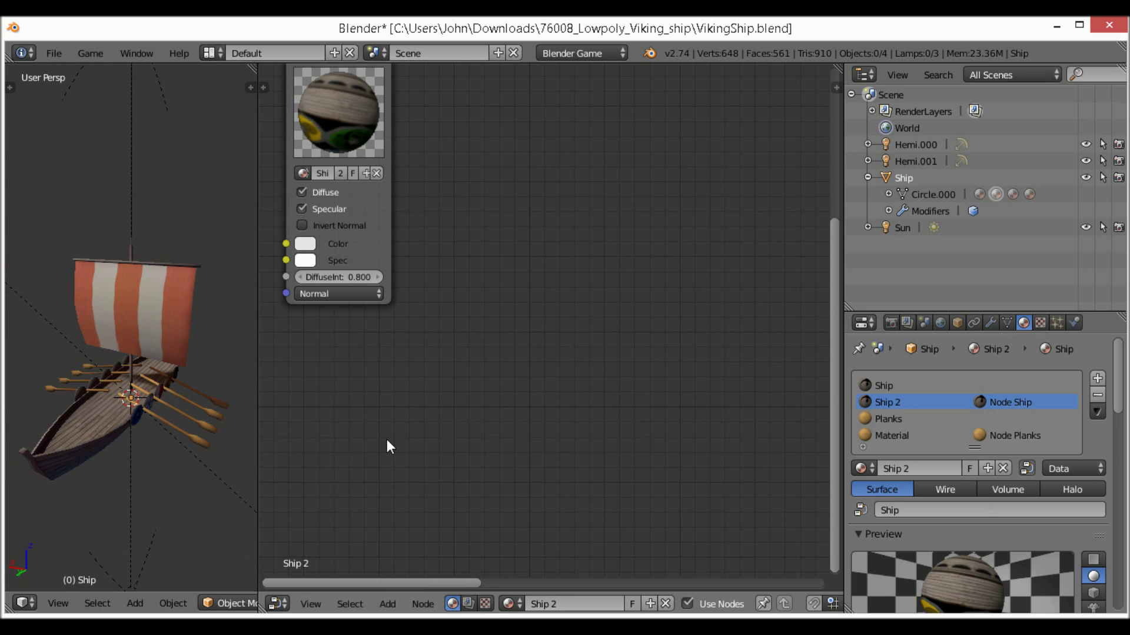
scroll(386, 438, "down", 2)
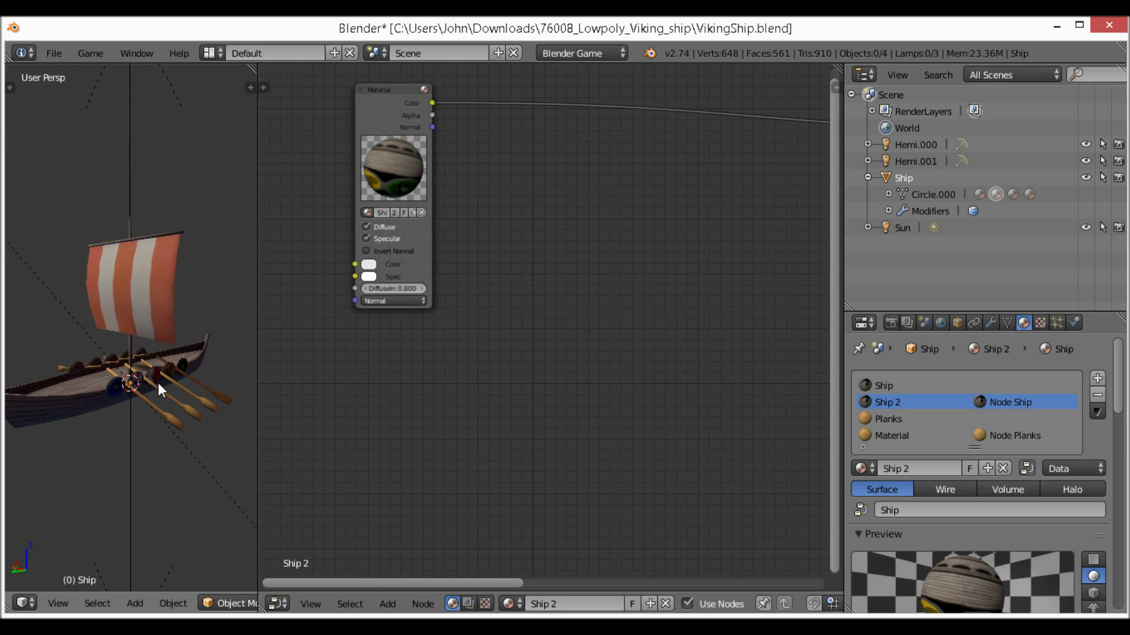